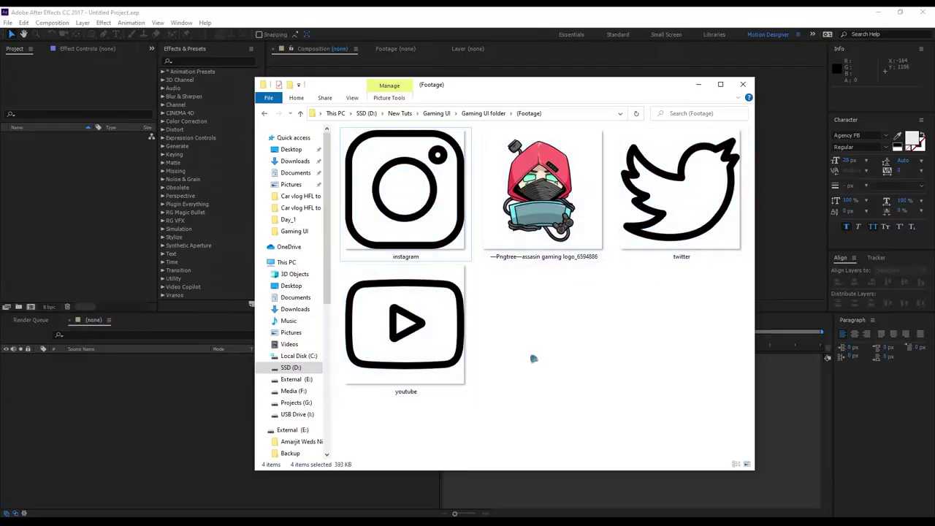
Import the instagram, assassin logo, twitter and youtube PNGs and create a 1920 x 1080, 60 fps composition named main comp.
{"action": "left_click_drag", "start_coordinate": [397, 420], "coordinate": [702, 168]}
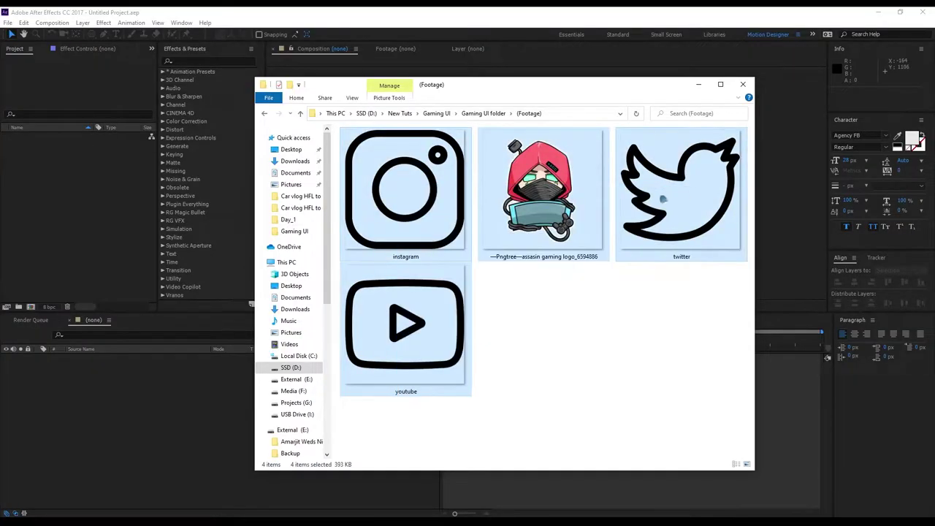
{"action": "left_click_drag", "start_coordinate": [663, 201], "coordinate": [95, 202]}
{"action": "left_click", "coordinate": [54, 23]}
{"action": "left_click", "coordinate": [69, 34]}
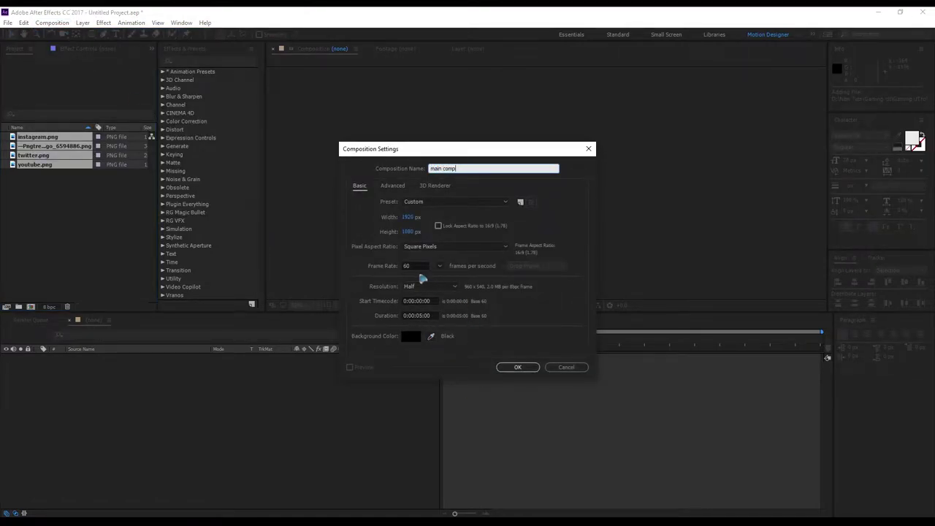
{"action": "left_click", "coordinate": [517, 367]}
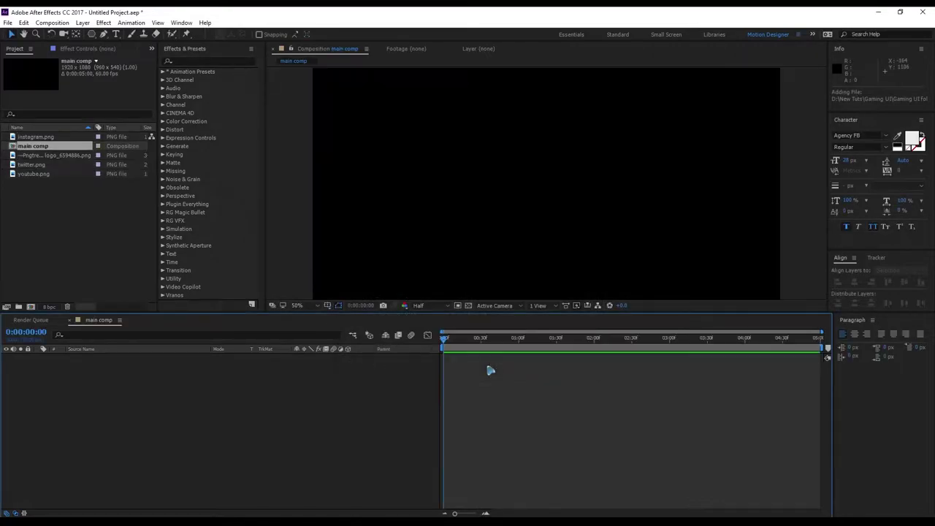
Draw a white rectangle spanning the full width along the bottom of the frame and rename its layer bg.
{"action": "left_click", "coordinate": [92, 34]}
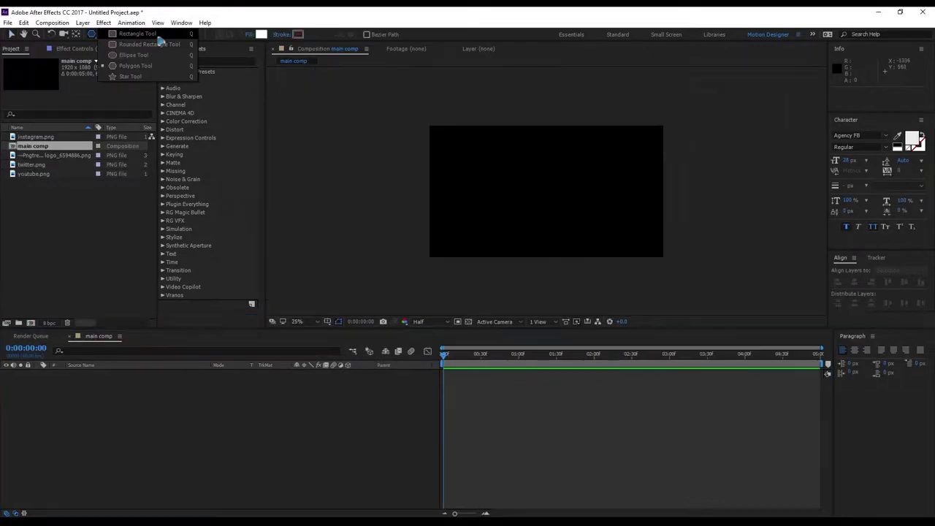
{"action": "left_click", "coordinate": [157, 34]}
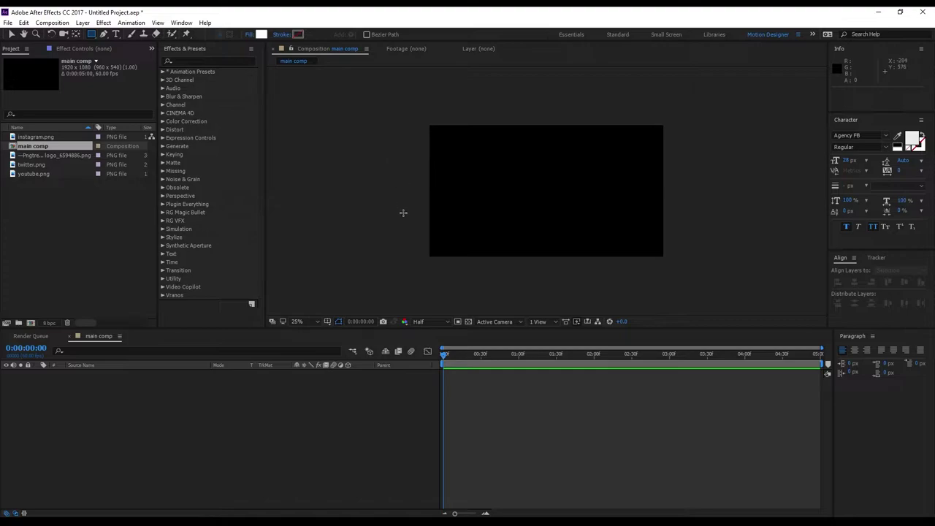
{"action": "mouse_move", "coordinate": [418, 211]}
{"action": "left_mouse_down"}
{"action": "mouse_move", "coordinate": [680, 253]}
{"action": "mouse_move", "coordinate": [679, 264]}
{"action": "left_mouse_up"}
{"action": "left_click_drag", "start_coordinate": [679, 264], "coordinate": [680, 260]}
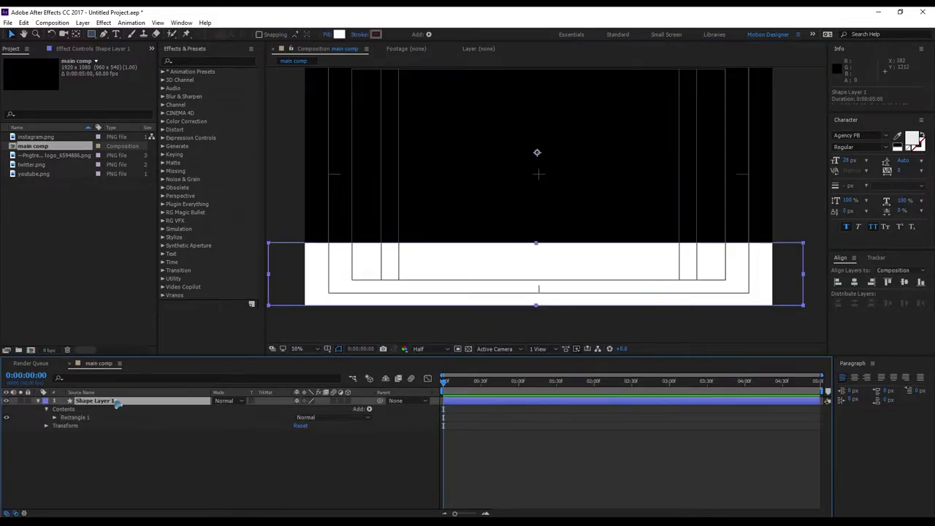
{"action": "key", "text": "Return"}
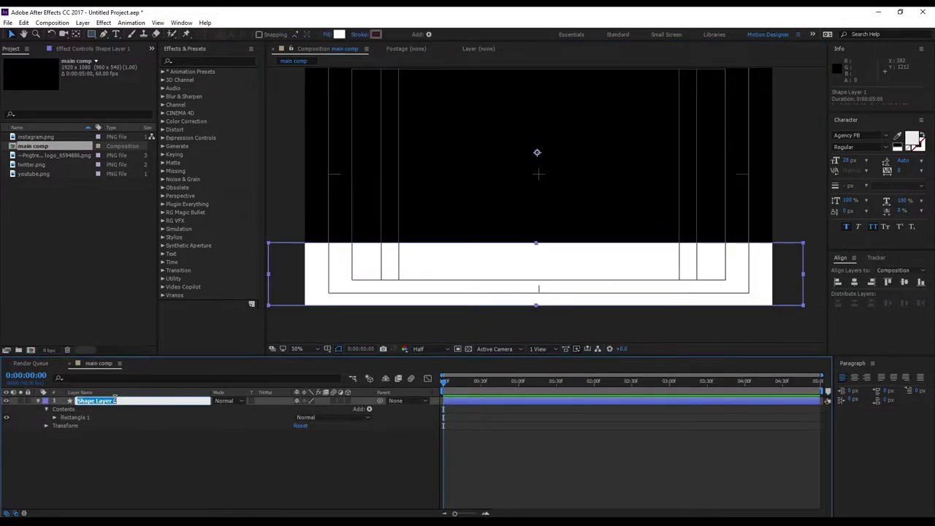
{"action": "type", "text": "bg"}
{"action": "key", "text": "Return"}
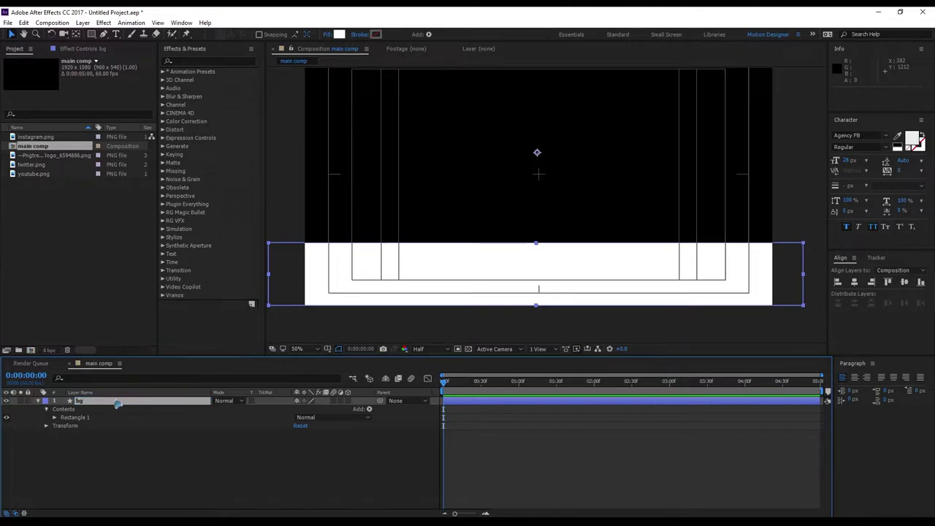
{"action": "left_click", "coordinate": [38, 401]}
{"action": "left_click", "coordinate": [65, 453]}
Find the Gradient Ramp effect and apply it to the bg layer.
{"action": "left_click", "coordinate": [222, 62]}
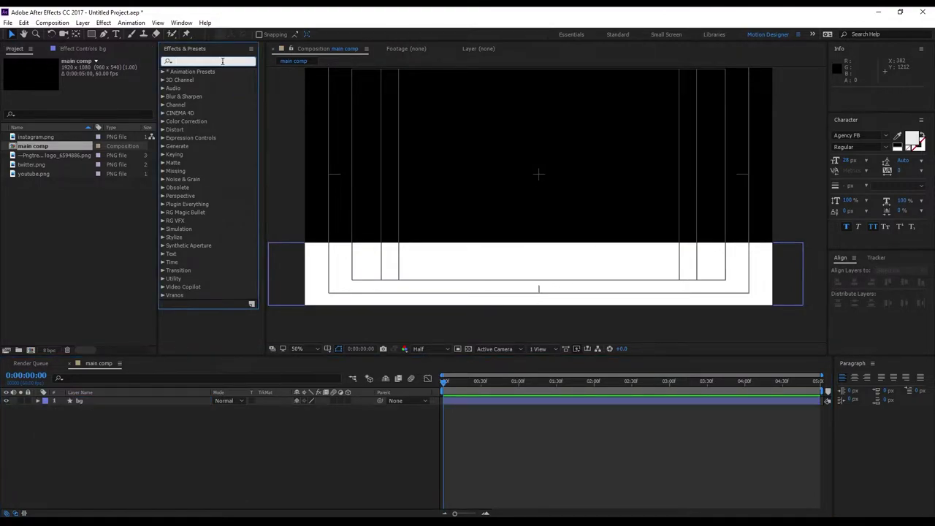
{"action": "type", "text": "ramp"}
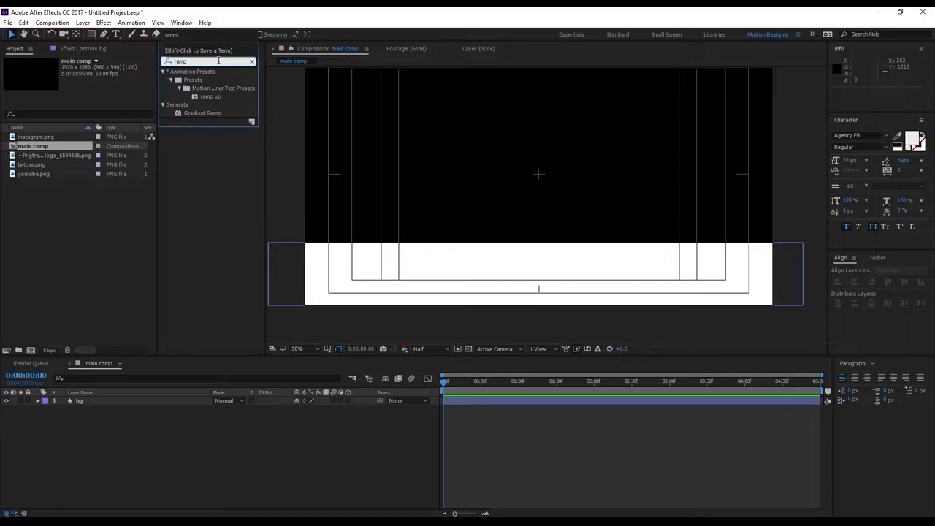
{"action": "left_click_drag", "start_coordinate": [217, 125], "coordinate": [143, 401]}
{"action": "left_click", "coordinate": [201, 438]}
Add the assassin gaming logo above the bg layer, scaled to about 32% in the lower-right corner of the frame.
{"action": "left_click", "coordinate": [14, 48]}
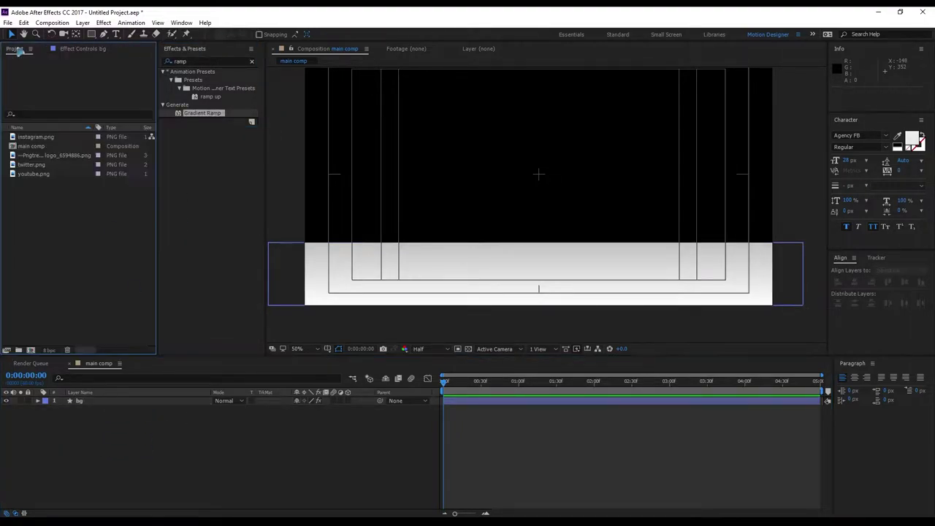
{"action": "left_click_drag", "start_coordinate": [64, 155], "coordinate": [174, 401]}
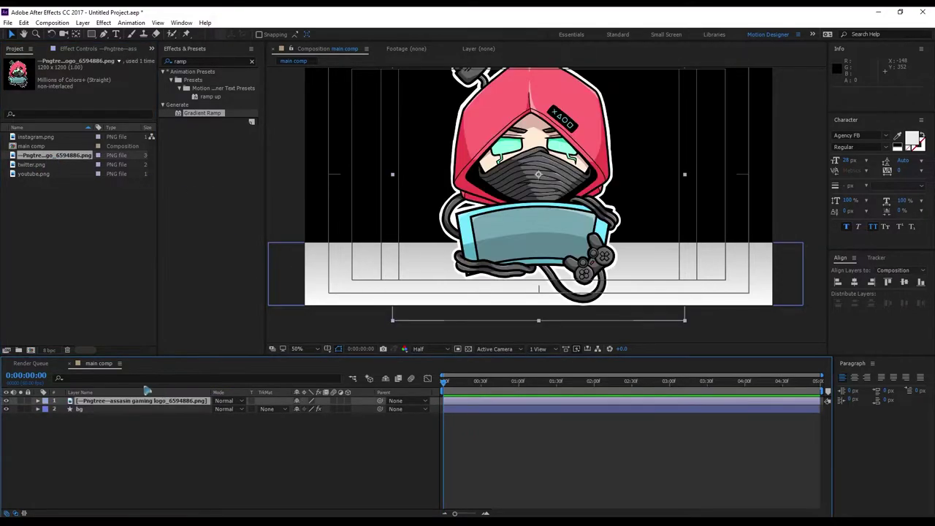
{"action": "left_click_drag", "start_coordinate": [549, 193], "coordinate": [550, 227]}
{"action": "left_click_drag", "start_coordinate": [688, 212], "coordinate": [749, 291]}
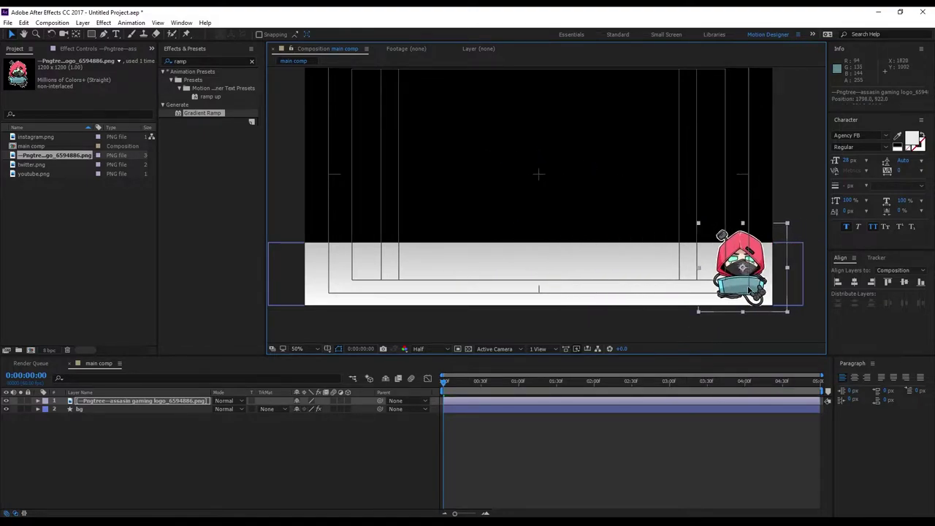
{"action": "left_click_drag", "start_coordinate": [698, 224], "coordinate": [693, 220]}
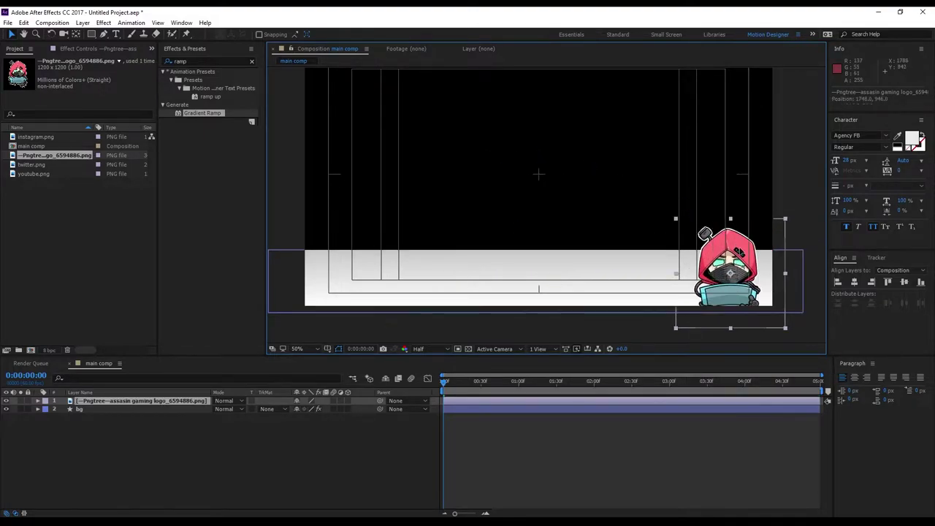
{"action": "left_click_drag", "start_coordinate": [737, 249], "coordinate": [743, 240]}
{"action": "left_click_drag", "start_coordinate": [790, 210], "coordinate": [781, 219]}
{"action": "left_click_drag", "start_coordinate": [754, 249], "coordinate": [754, 260]}
{"action": "left_click_drag", "start_coordinate": [781, 231], "coordinate": [784, 229]}
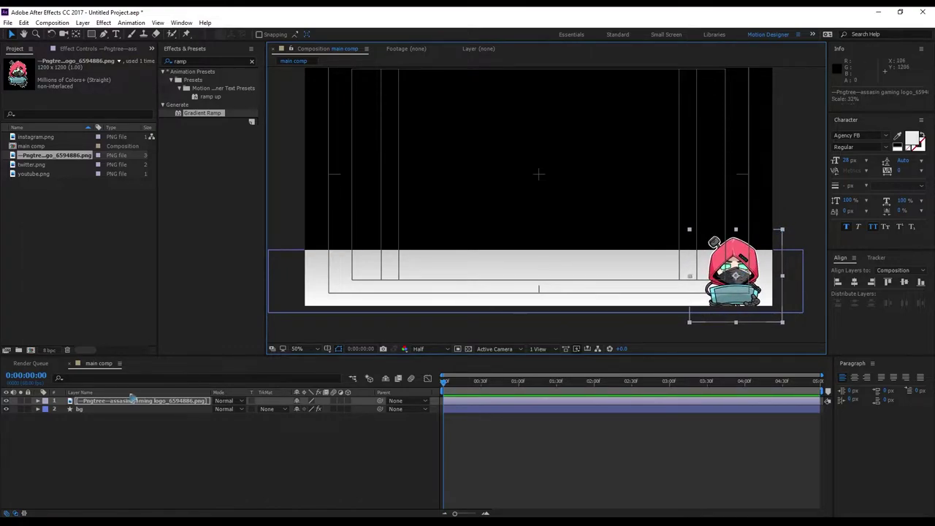
Make bg's gradient a Radial Ramp with a bright cyan start color and a darker teal end color sampled from the logo.
{"action": "left_click", "coordinate": [103, 410]}
{"action": "left_click", "coordinate": [106, 412]}
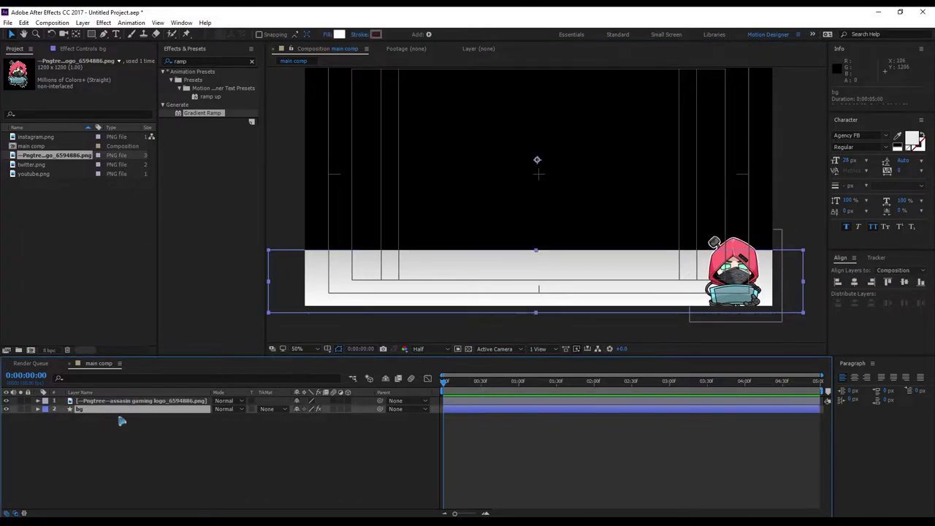
{"action": "left_click", "coordinate": [84, 50]}
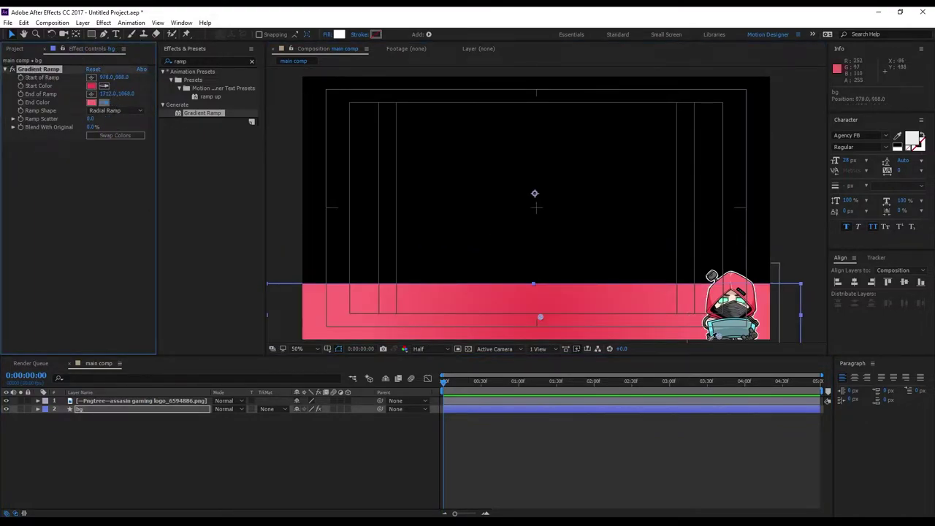
{"action": "left_click", "coordinate": [712, 329]}
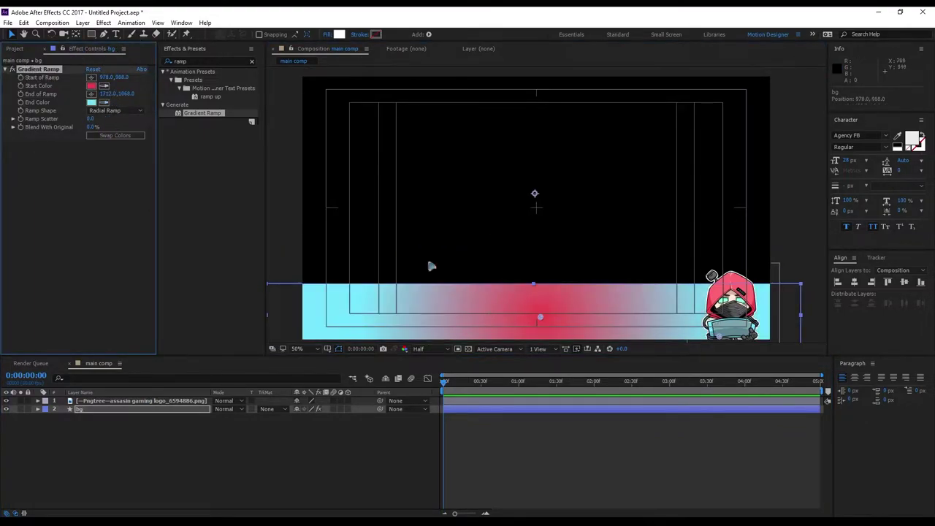
{"action": "left_click", "coordinate": [105, 86]}
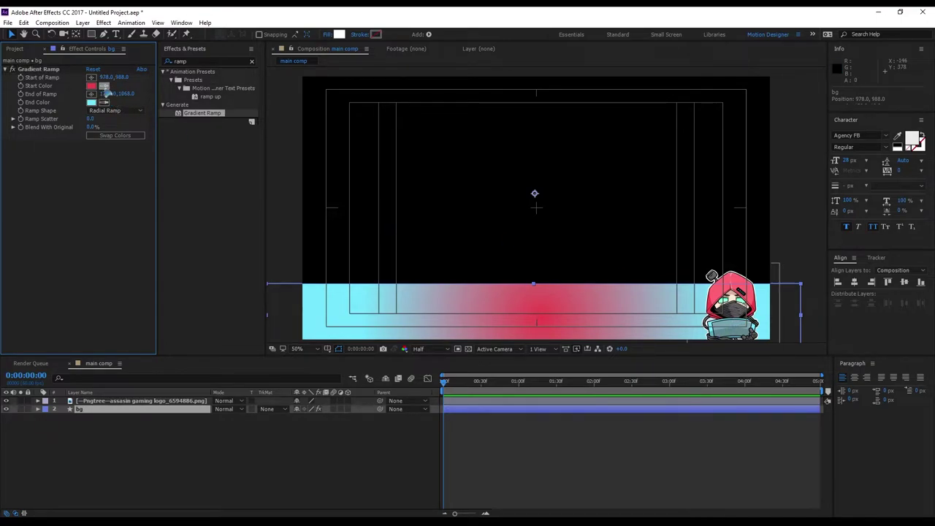
{"action": "left_click", "coordinate": [730, 326]}
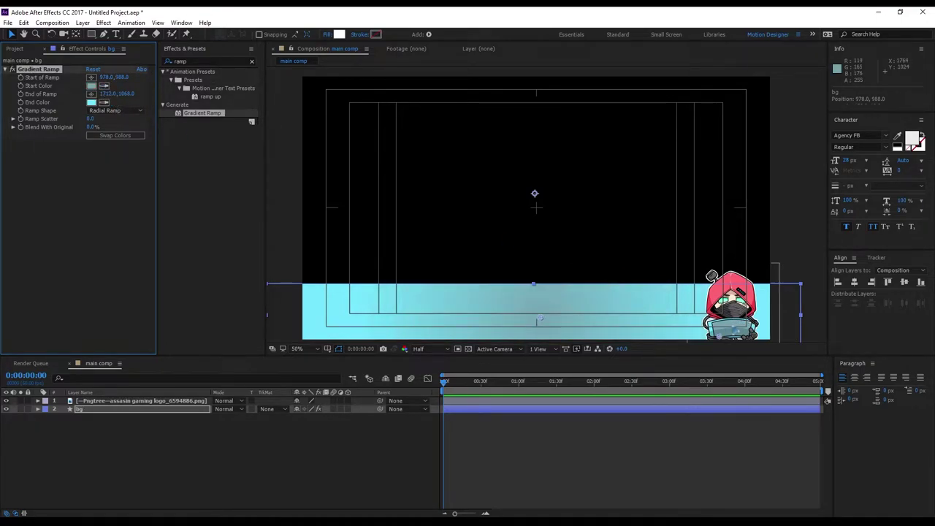
{"action": "left_click", "coordinate": [124, 138]}
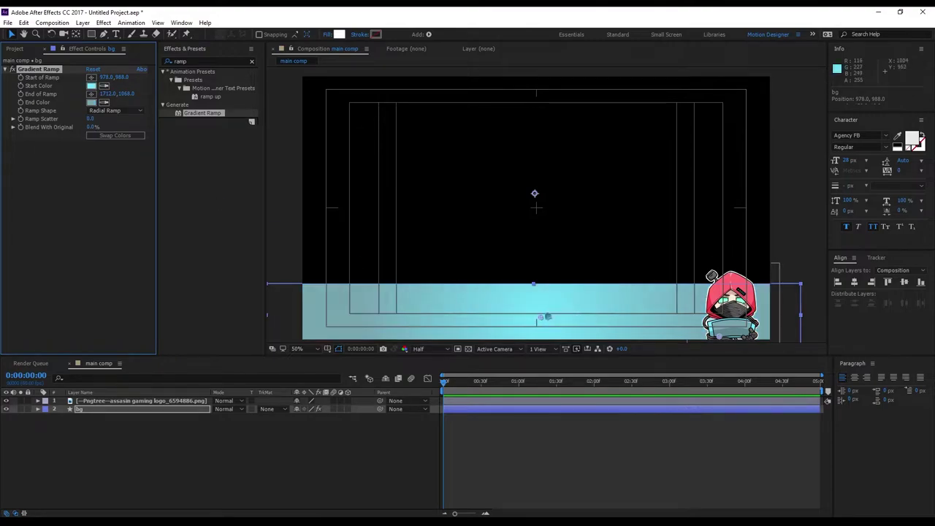
Move the ramp's start point to about 1178, 960 and its end point toward the right end of the bg rectangle.
{"action": "left_click_drag", "start_coordinate": [541, 317], "coordinate": [663, 340]}
{"action": "mouse_move", "coordinate": [575, 321]}
{"action": "left_mouse_down"}
{"action": "mouse_move", "coordinate": [694, 328]}
{"action": "mouse_move", "coordinate": [567, 309]}
{"action": "left_mouse_up"}
{"action": "left_click_drag", "start_coordinate": [720, 337], "coordinate": [762, 333]}
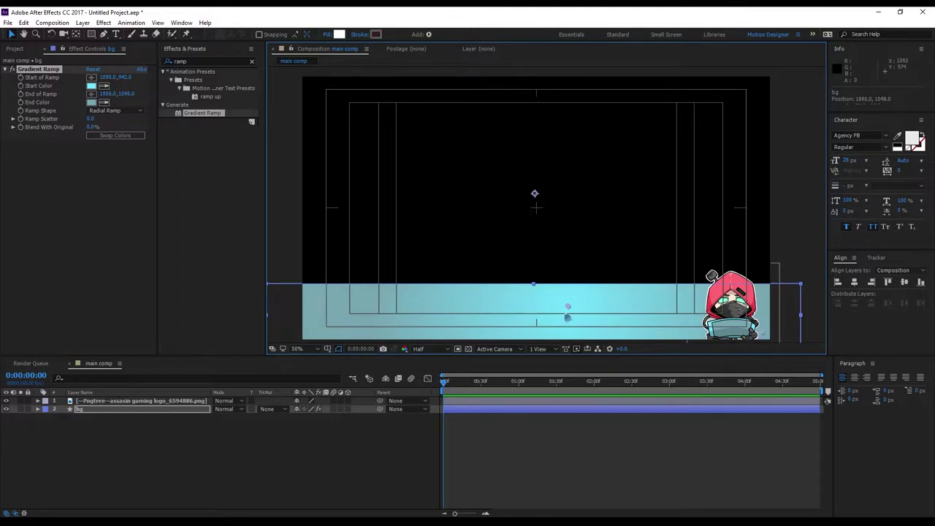
{"action": "left_click_drag", "start_coordinate": [567, 316], "coordinate": [592, 316]}
{"action": "left_click", "coordinate": [248, 449]}
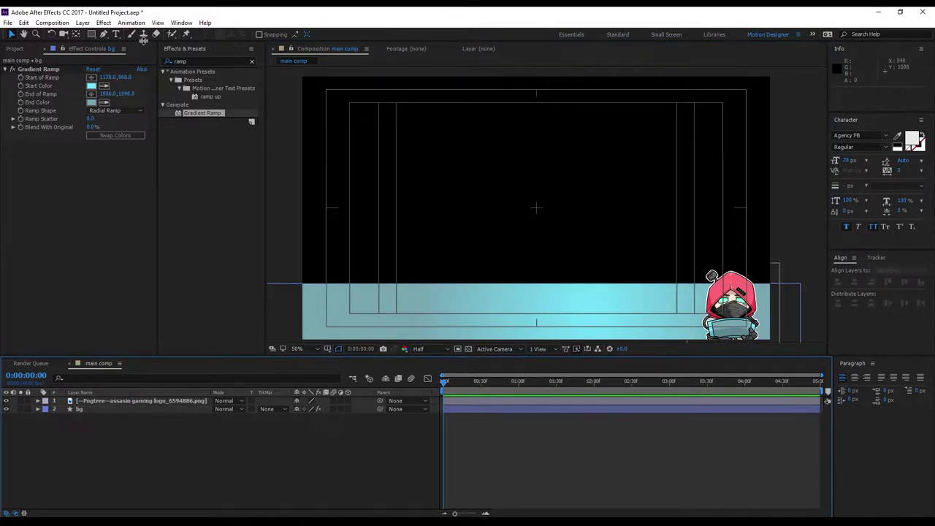
Draw a large white polygon over the left and middle of the frame and rename its layer polygon.
{"action": "left_click", "coordinate": [91, 35]}
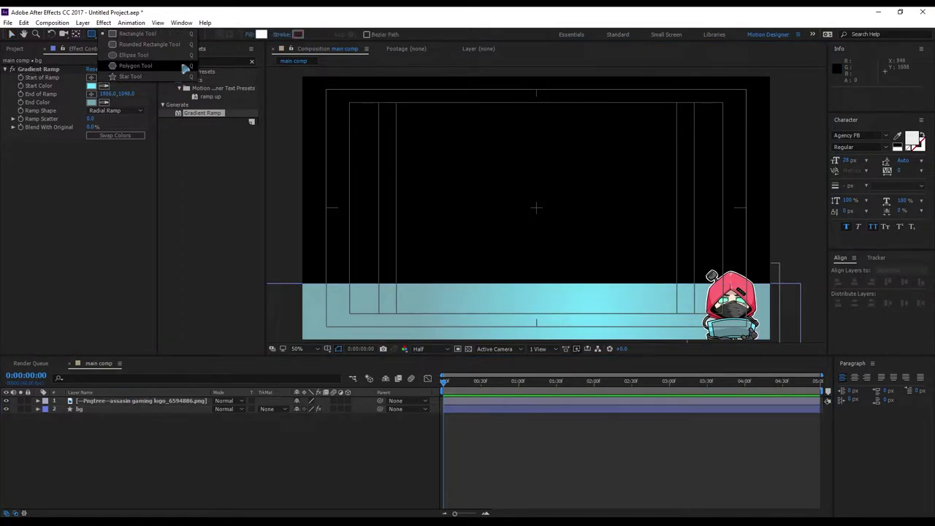
{"action": "left_click_drag", "start_coordinate": [186, 68], "coordinate": [165, 68]}
{"action": "left_click_drag", "start_coordinate": [417, 236], "coordinate": [630, 382]}
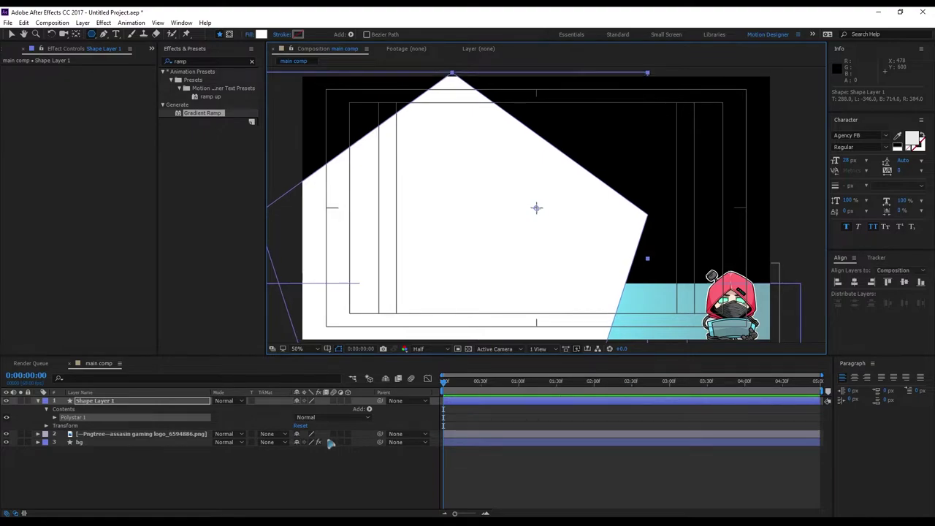
{"action": "left_click", "coordinate": [39, 401]}
{"action": "left_click", "coordinate": [39, 401]}
{"action": "left_click", "coordinate": [129, 468]}
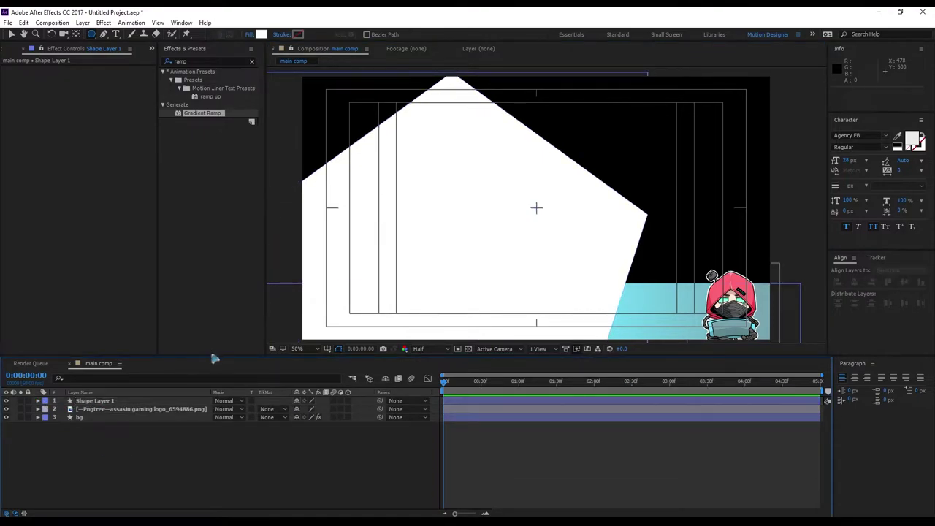
{"action": "left_click_drag", "start_coordinate": [213, 356], "coordinate": [213, 335]}
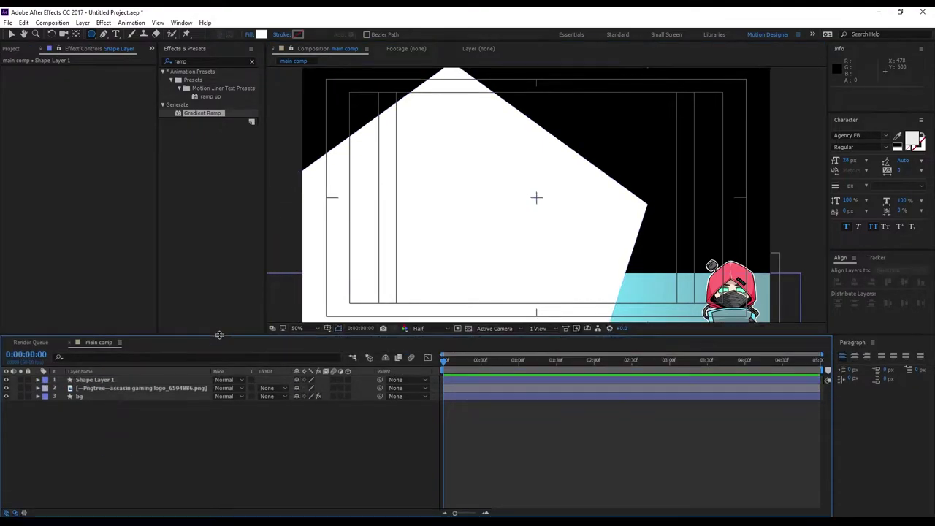
{"action": "left_click", "coordinate": [99, 381]}
{"action": "type", "text": "polygon"}
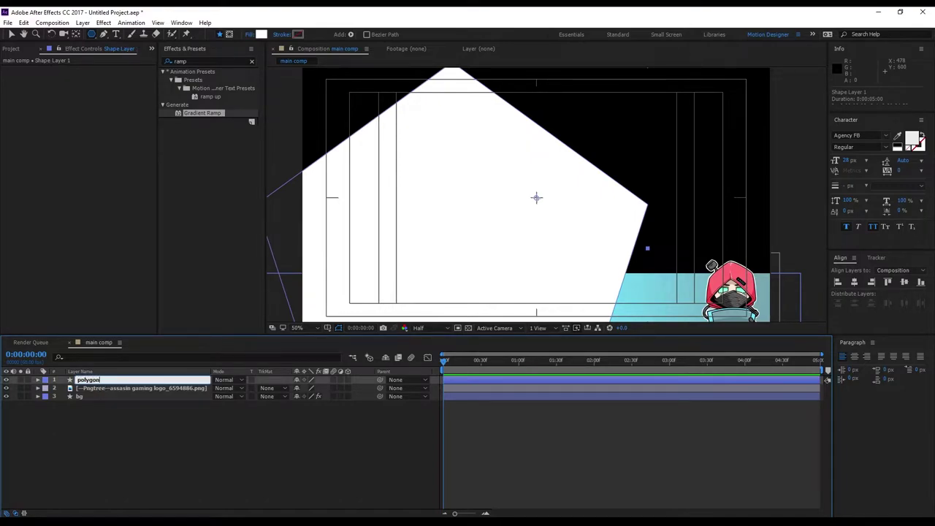
{"action": "key", "text": "Return"}
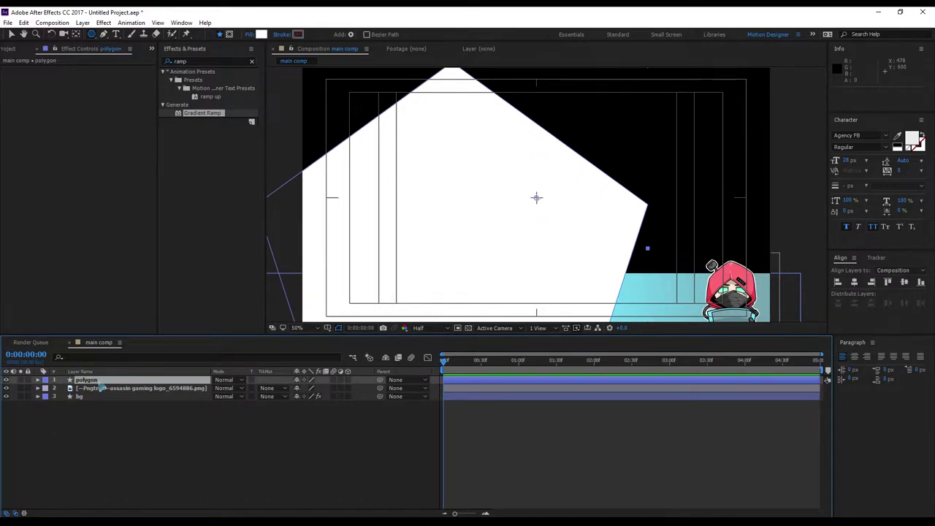
Move the polygon layer below the logo, and duplicate the bg layer with the copy placed directly above polygon.
{"action": "left_click_drag", "start_coordinate": [104, 381], "coordinate": [129, 392]}
{"action": "left_click", "coordinate": [93, 399]}
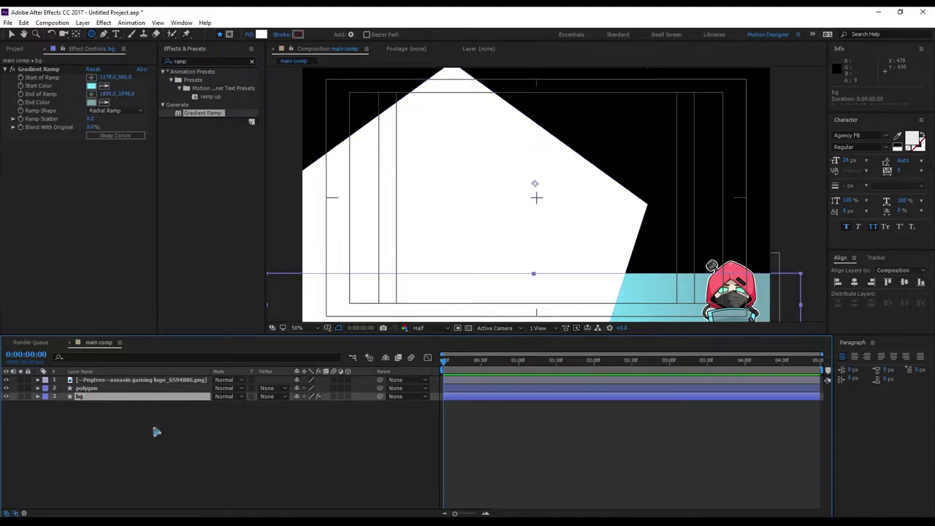
{"action": "key", "text": "ctrl+d"}
{"action": "left_click_drag", "start_coordinate": [108, 400], "coordinate": [111, 388]}
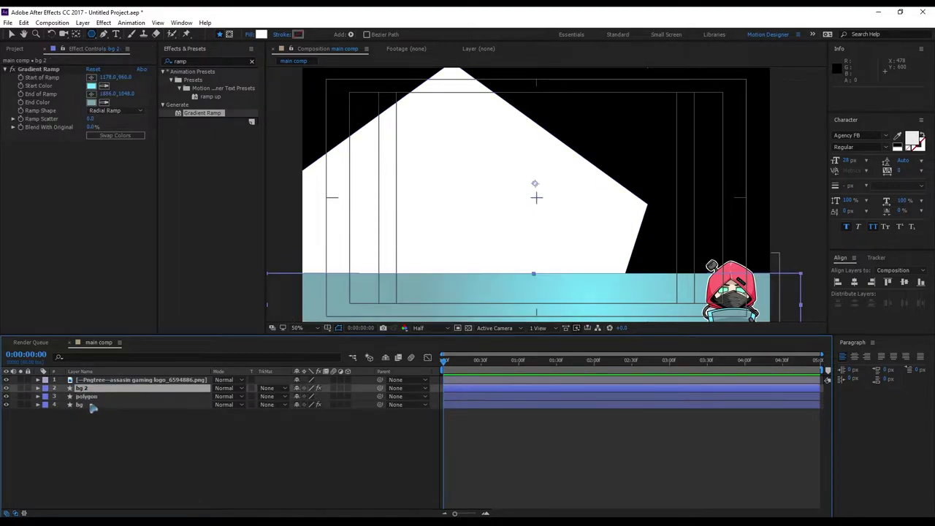
Set the polygon layer's track matte to Alpha Matte "bg 2".
{"action": "left_click", "coordinate": [111, 396]}
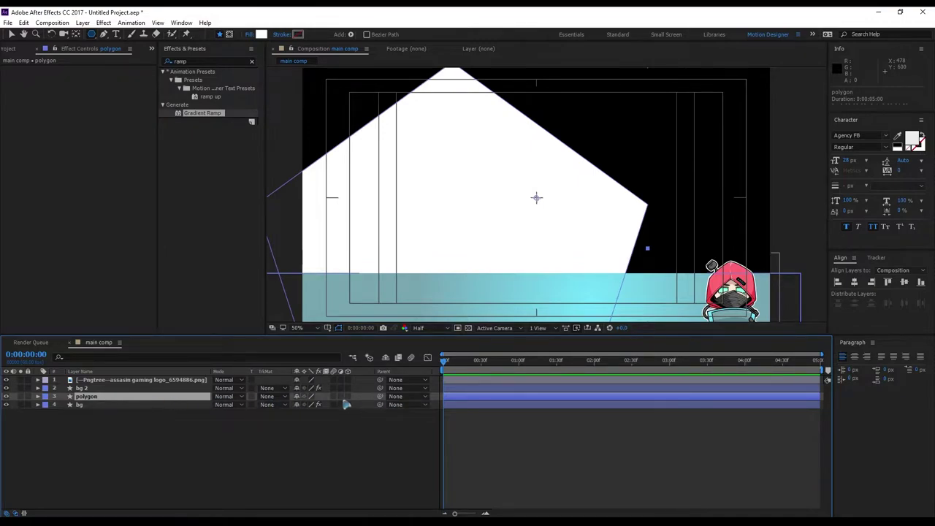
{"action": "left_click", "coordinate": [269, 396]}
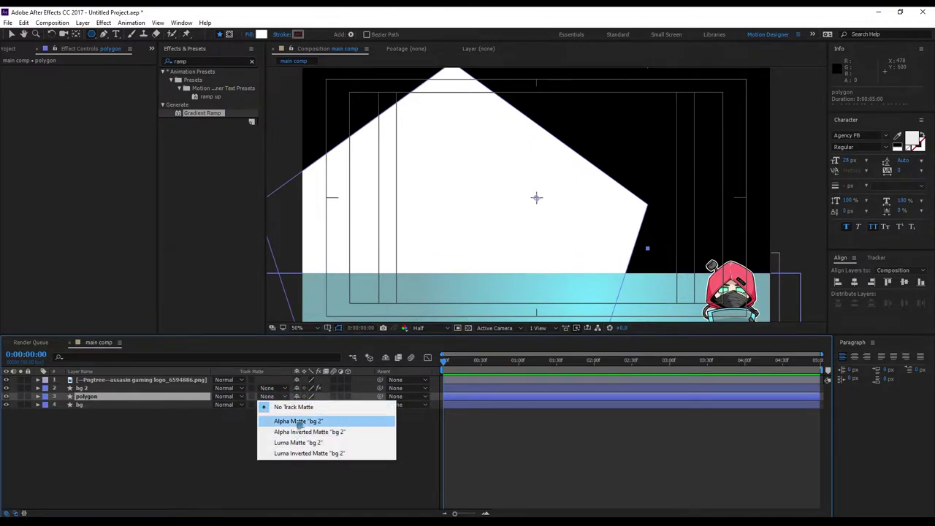
{"action": "left_click", "coordinate": [292, 419]}
{"action": "left_click", "coordinate": [269, 396]}
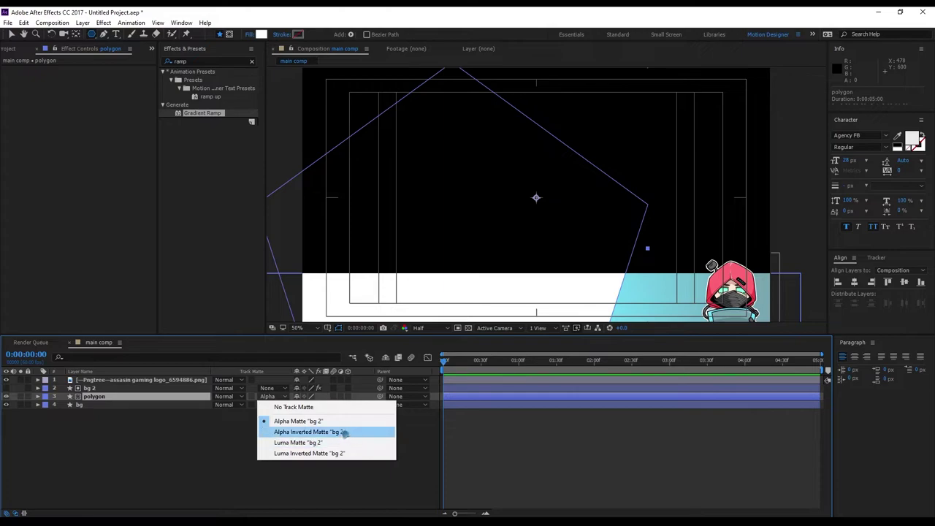
{"action": "left_click", "coordinate": [132, 461]}
{"action": "left_click", "coordinate": [103, 436]}
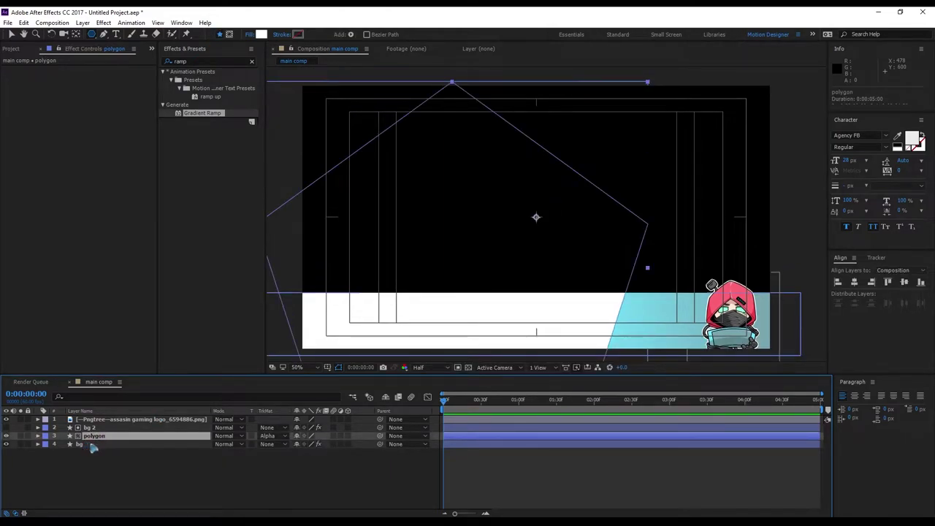
Add the expression time*5 to the polygon layer's Rotation and preview the animation.
{"action": "key", "text": "r"}
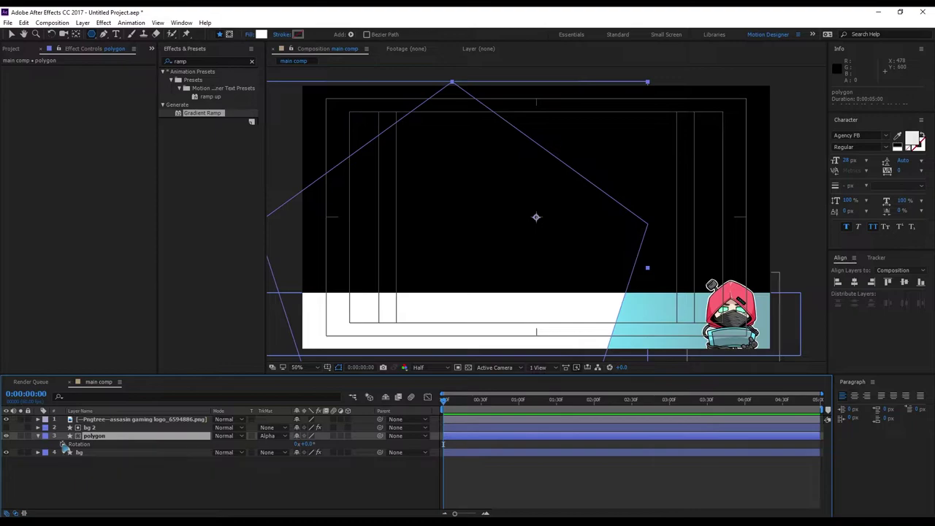
{"action": "left_click", "coordinate": [63, 444], "text": "alt"}
{"action": "type", "text": "time"}
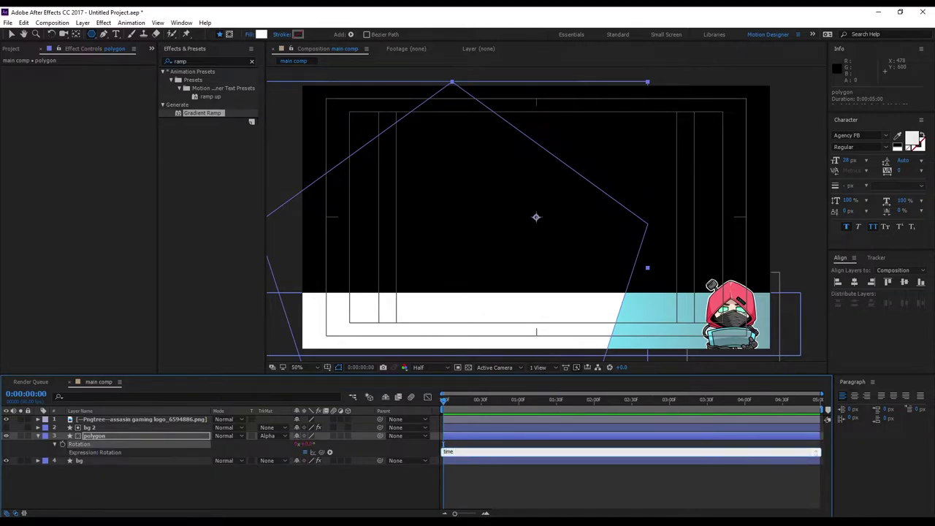
{"action": "type", "text": "*5"}
{"action": "key", "text": "KP_Enter"}
{"action": "key", "text": "space"}
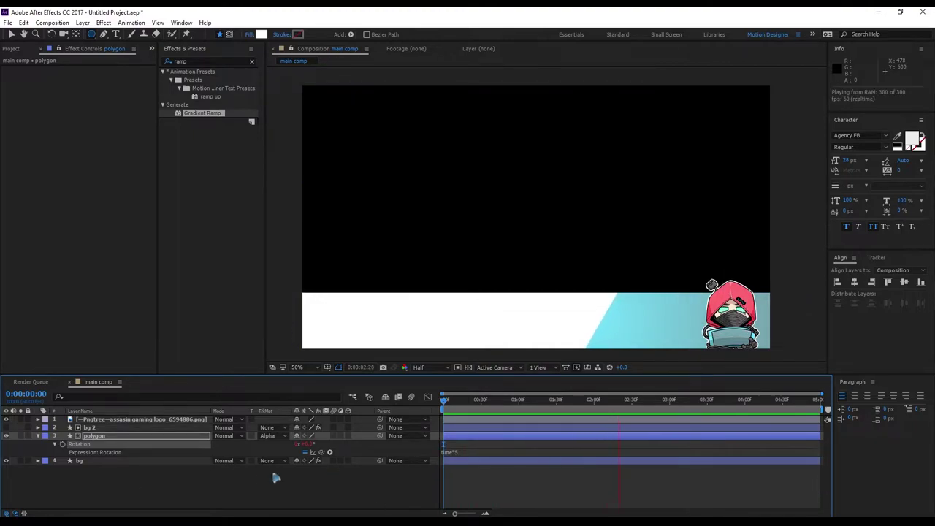
Move the polygon right to about 1186, 536, enlarge it to cover the bar's left end, and preview the rotation.
{"action": "left_click", "coordinate": [116, 437]}
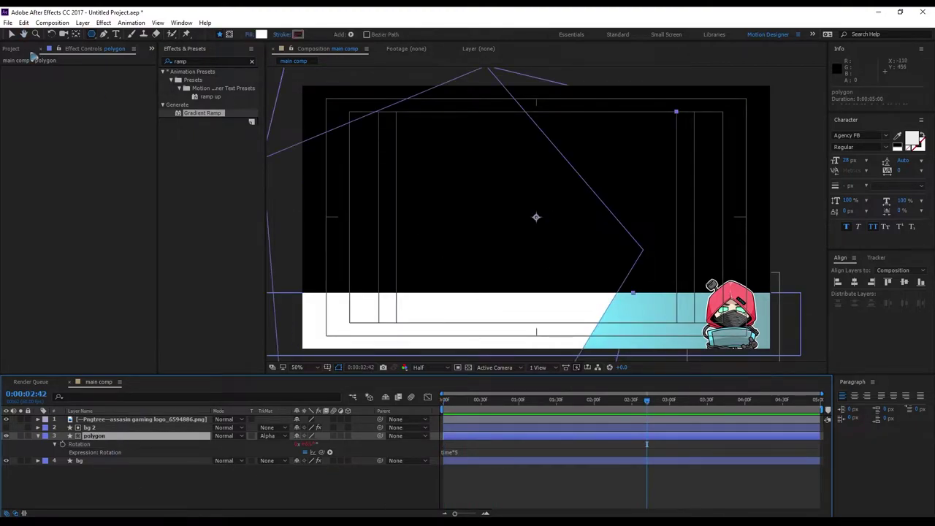
{"action": "key", "text": "v"}
{"action": "left_click_drag", "start_coordinate": [563, 277], "coordinate": [650, 292]}
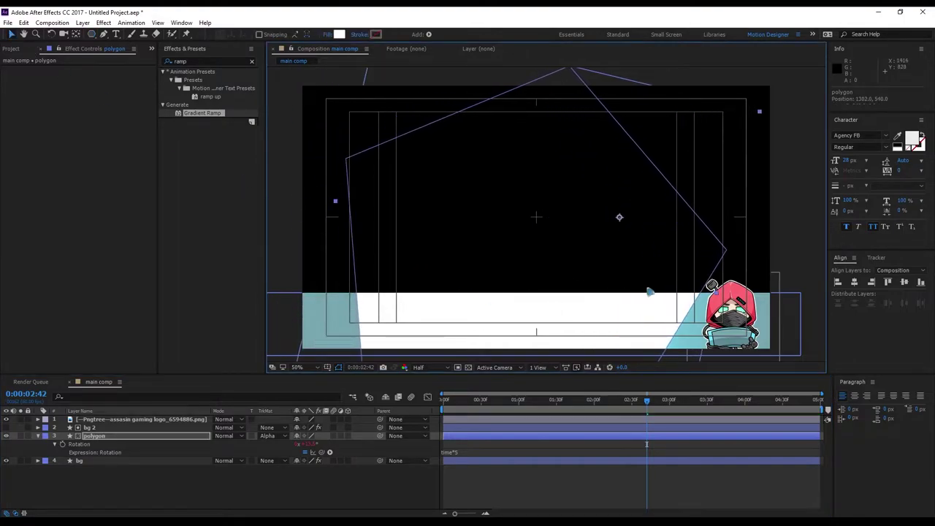
{"action": "left_click_drag", "start_coordinate": [336, 204], "coordinate": [259, 205]}
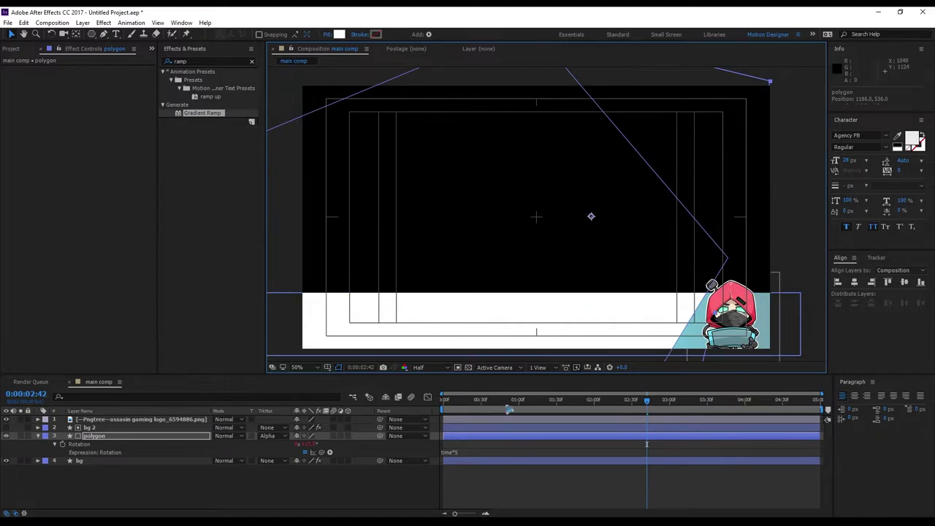
{"action": "key", "text": "Home"}
{"action": "key", "text": "space"}
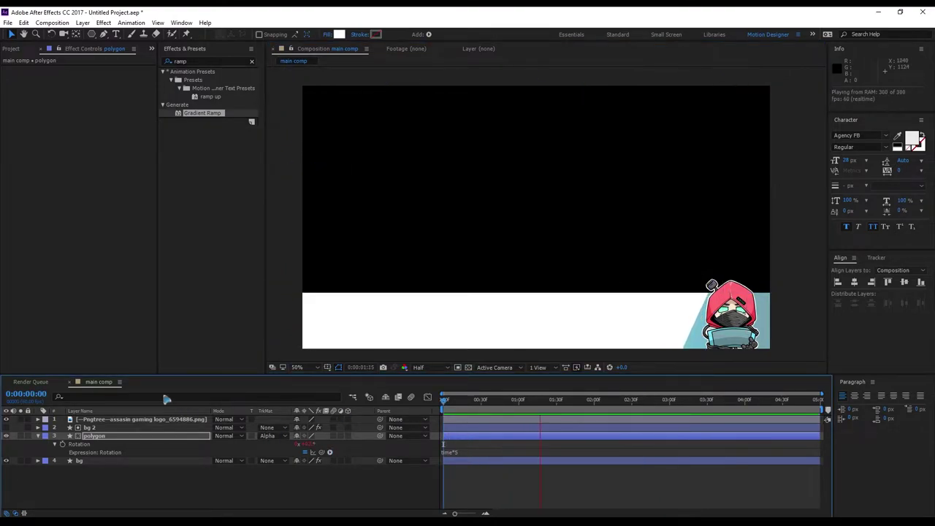
{"action": "key", "text": "space"}
Apply the Drop Shadow effect to the polygon layer with a Distance of 50.
{"action": "left_click", "coordinate": [201, 61]}
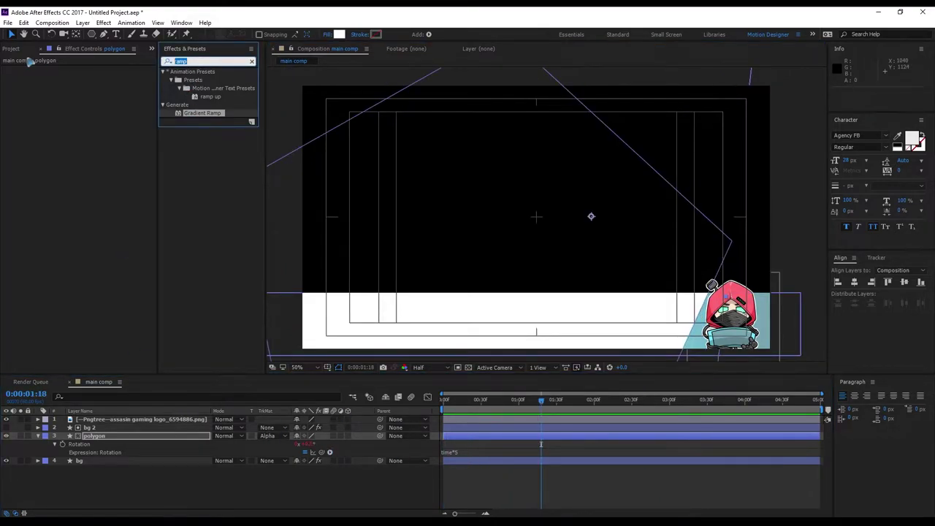
{"action": "type", "text": "drop"}
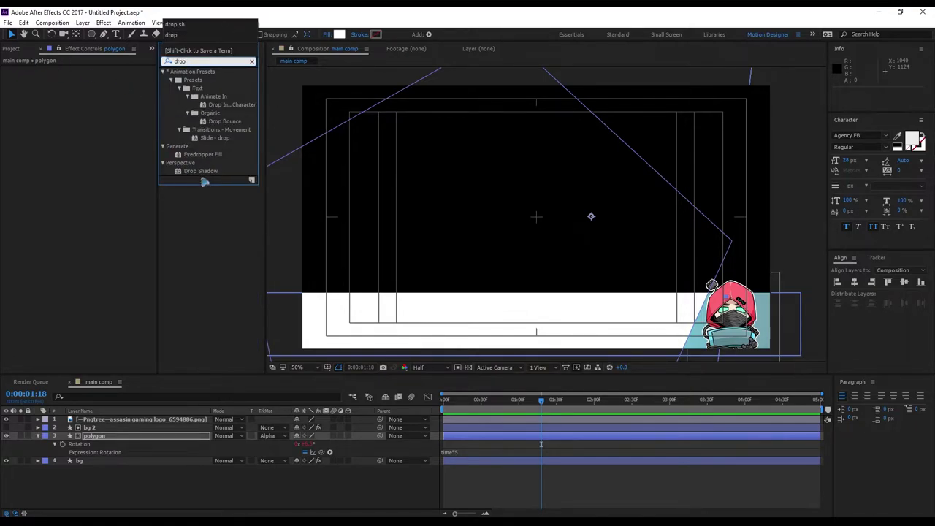
{"action": "left_click_drag", "start_coordinate": [204, 182], "coordinate": [95, 436]}
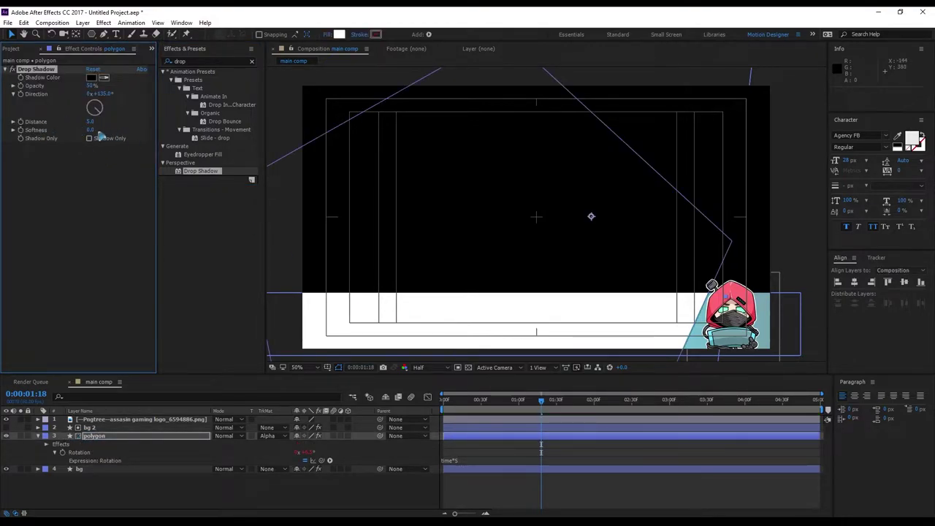
{"action": "left_click_drag", "start_coordinate": [95, 124], "coordinate": [119, 124]}
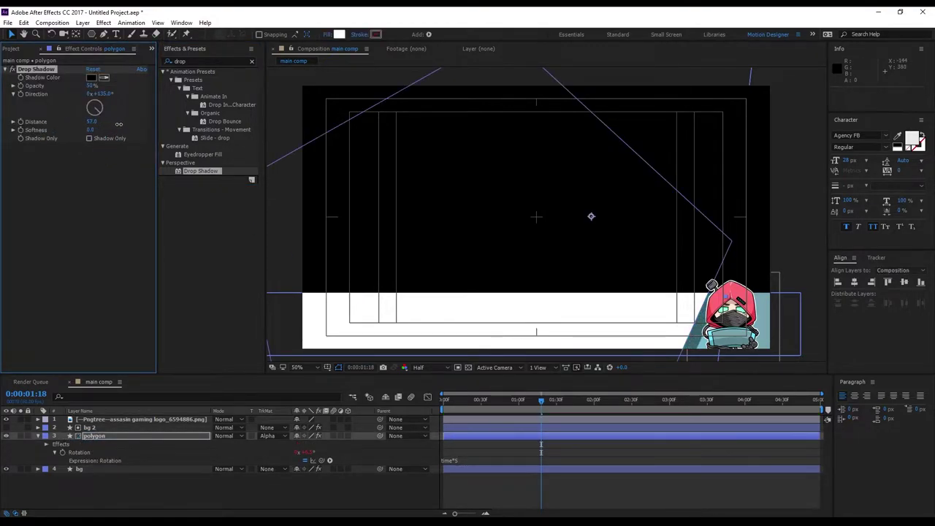
{"action": "left_click", "coordinate": [38, 436]}
{"action": "left_click", "coordinate": [103, 473]}
Copy the Gradient Ramp effect from the bg layer onto the polygon layer.
{"action": "left_click", "coordinate": [92, 445]}
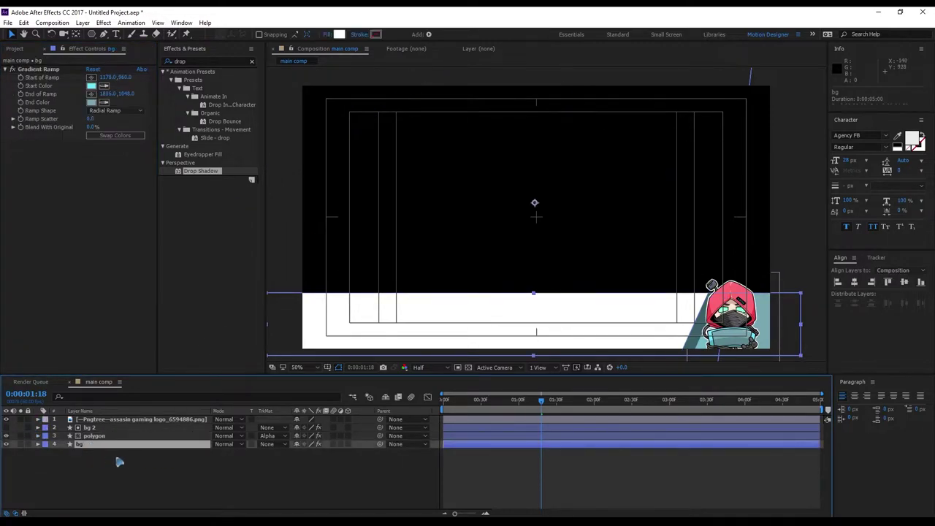
{"action": "left_click", "coordinate": [48, 70]}
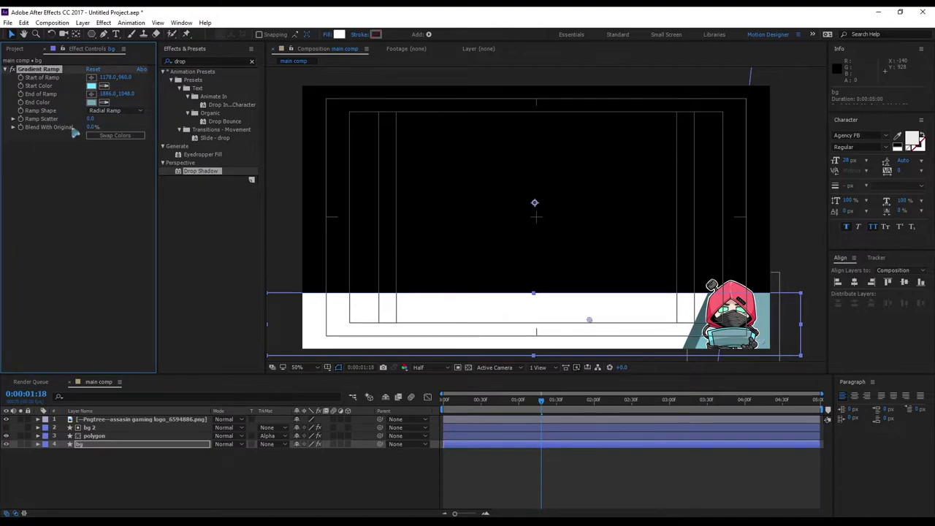
{"action": "left_click", "coordinate": [115, 436]}
{"action": "key", "text": "ctrl+v"}
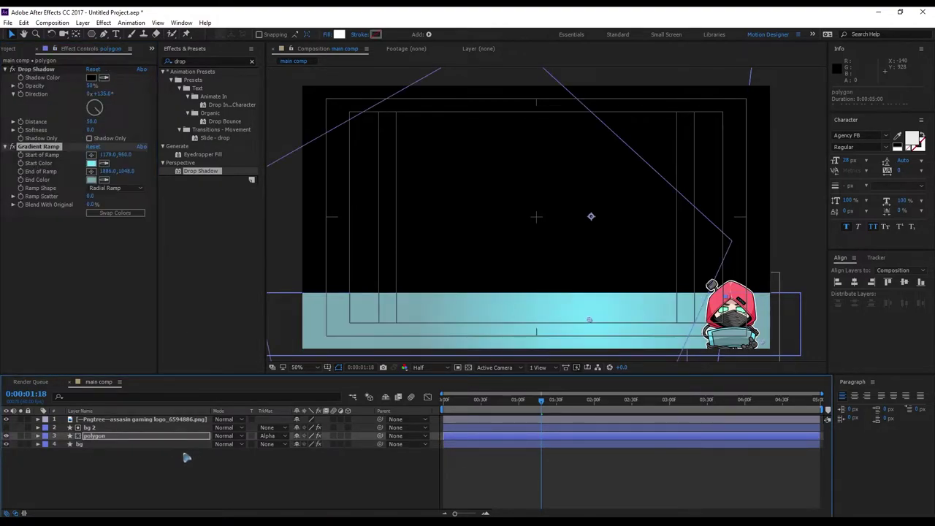
Sample the logo hood's pink-red and darker red as the polygon ramp's start and end colors, and move its start point to 1176, 944.
{"action": "left_click", "coordinate": [107, 157]}
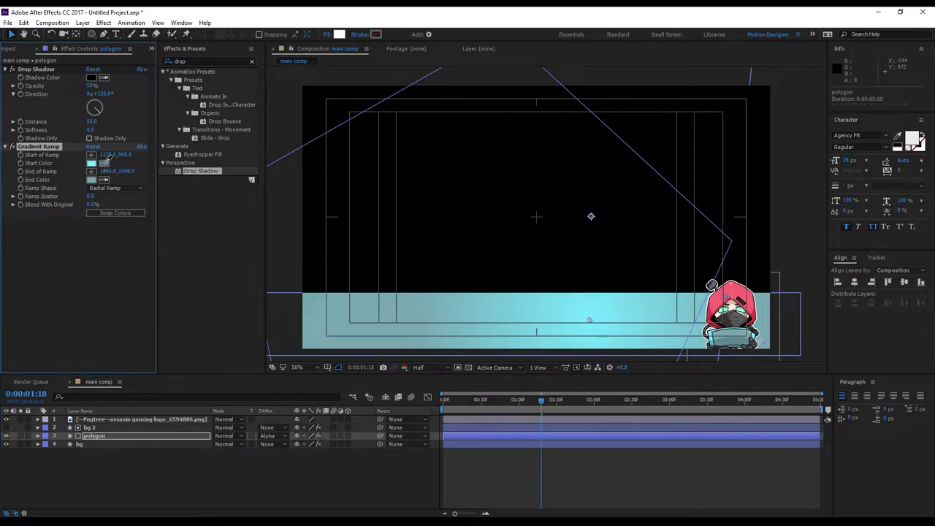
{"action": "left_click", "coordinate": [732, 292]}
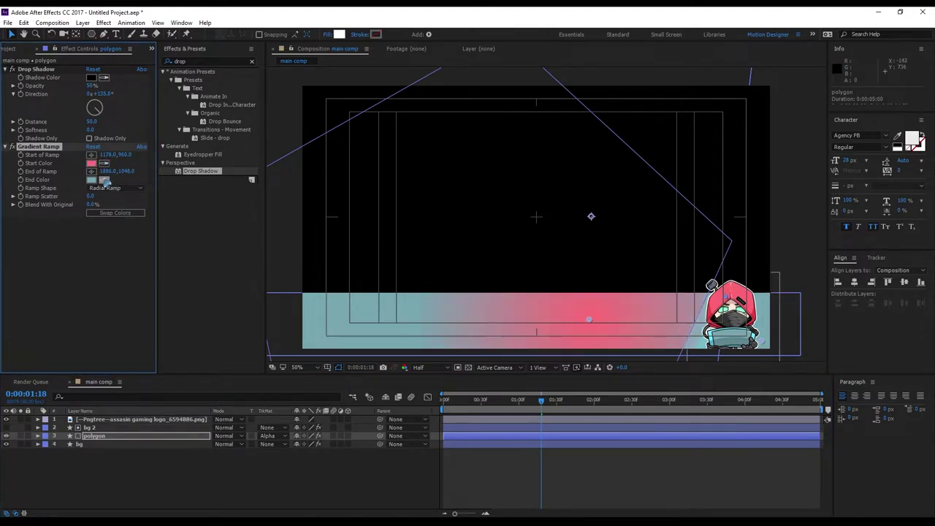
{"action": "left_click", "coordinate": [757, 315]}
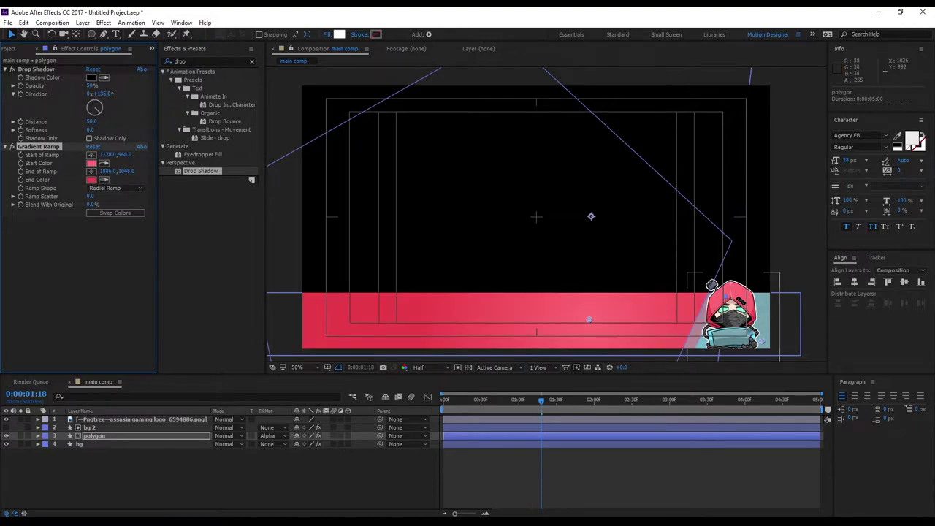
{"action": "mouse_move", "coordinate": [589, 320]}
{"action": "left_mouse_down"}
{"action": "mouse_move", "coordinate": [574, 320]}
{"action": "mouse_move", "coordinate": [627, 320]}
{"action": "mouse_move", "coordinate": [589, 315]}
{"action": "left_mouse_up"}
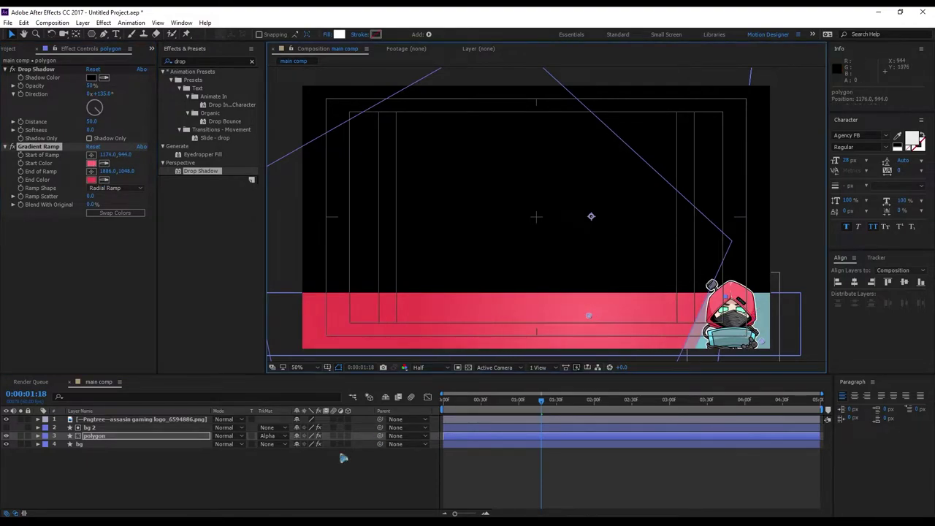
{"action": "left_click", "coordinate": [265, 484]}
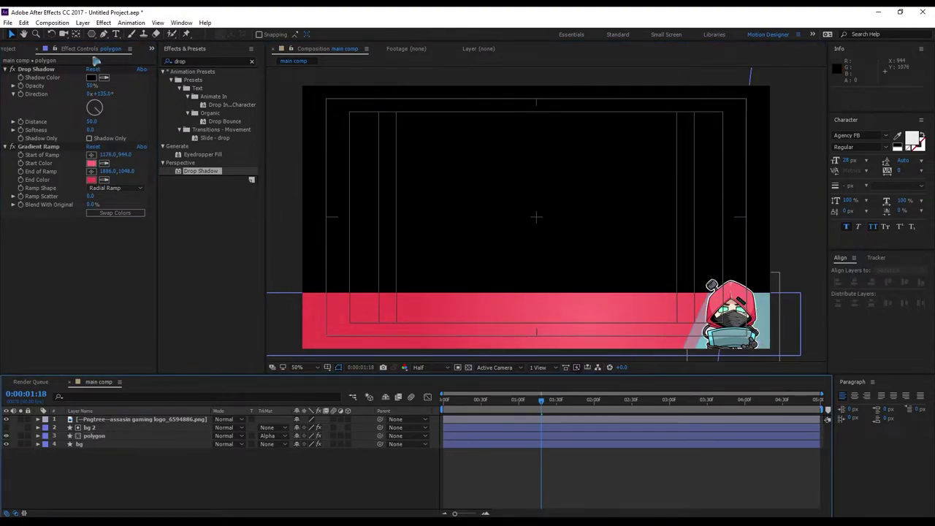
Create a new black 1920 x 1080 px solid layer named dots.
{"action": "left_click", "coordinate": [83, 23]}
{"action": "mouse_move", "coordinate": [95, 34]}
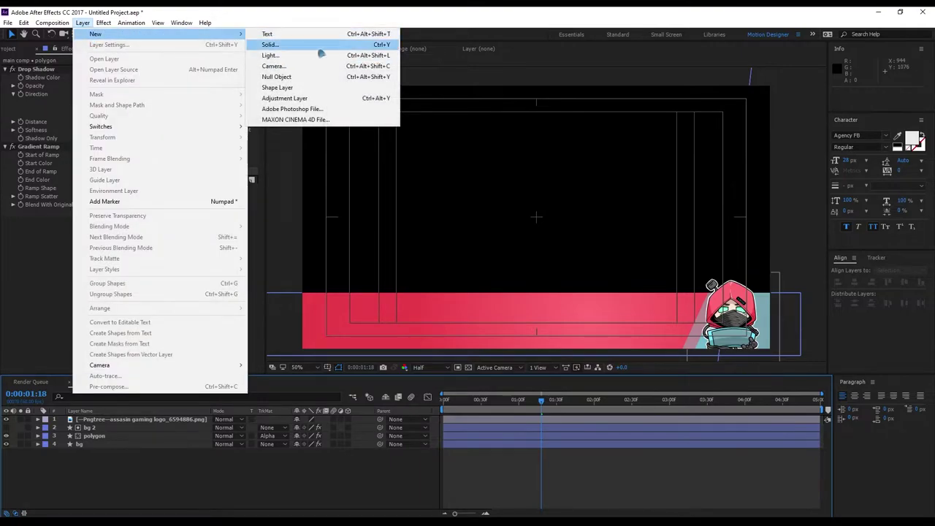
{"action": "left_click", "coordinate": [314, 46]}
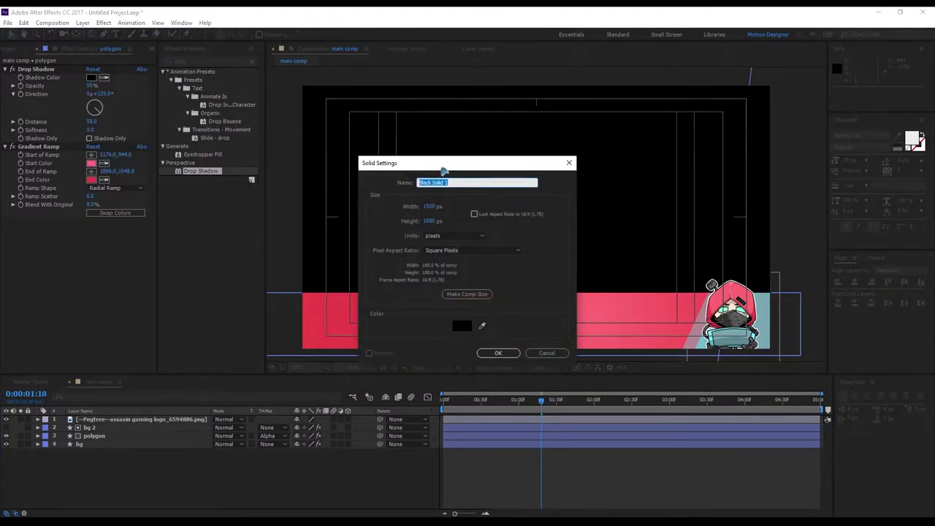
{"action": "type", "text": "dots"}
{"action": "key", "text": "Return"}
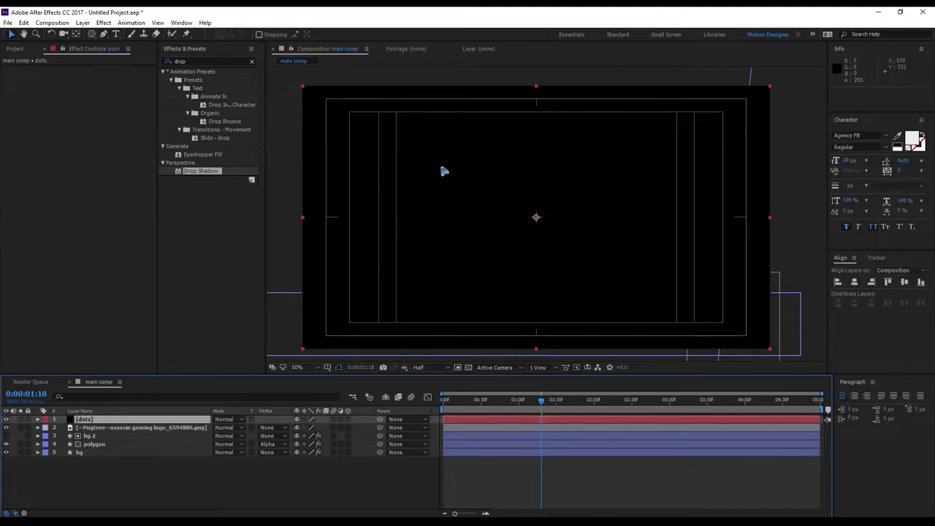
Find the CC Ball Action effect and apply it to the dots layer.
{"action": "left_click", "coordinate": [216, 62]}
{"action": "key", "text": "BackSpace"}
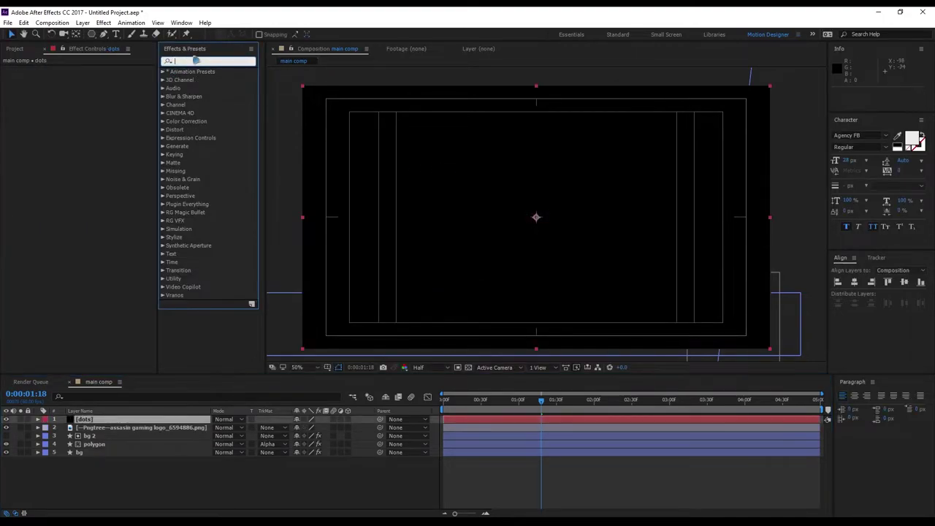
{"action": "type", "text": "cc ball"}
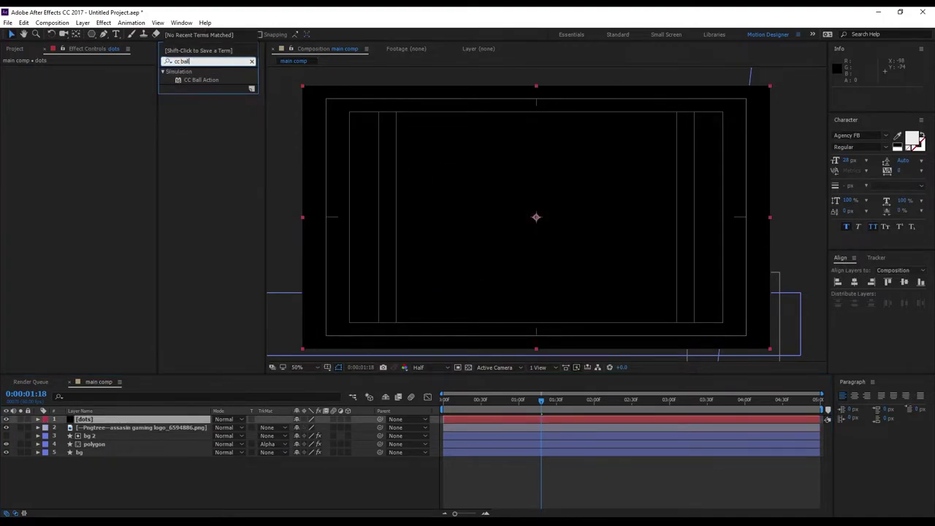
{"action": "left_click_drag", "start_coordinate": [203, 79], "coordinate": [145, 421]}
{"action": "left_click", "coordinate": [95, 422]}
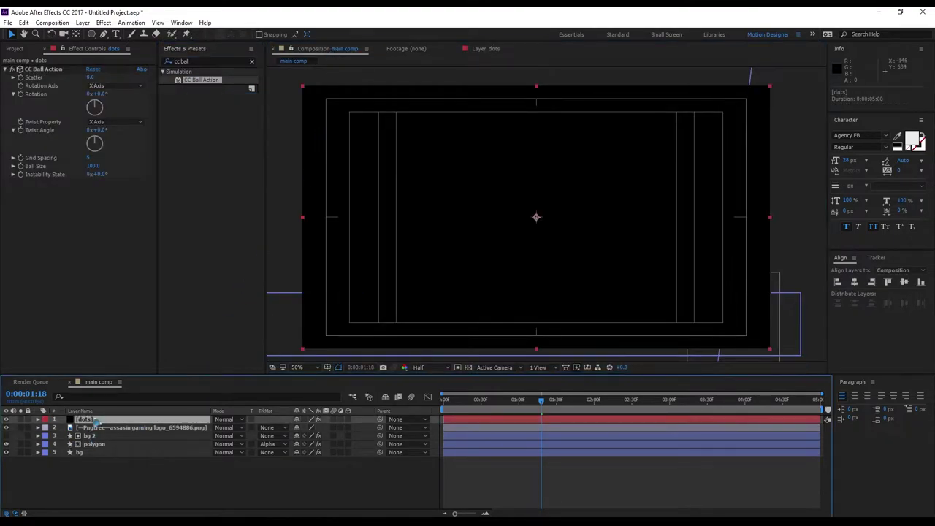
Change the dots solid's color to white.
{"action": "key", "text": "ctrl+shift+y"}
{"action": "left_click", "coordinate": [461, 314]}
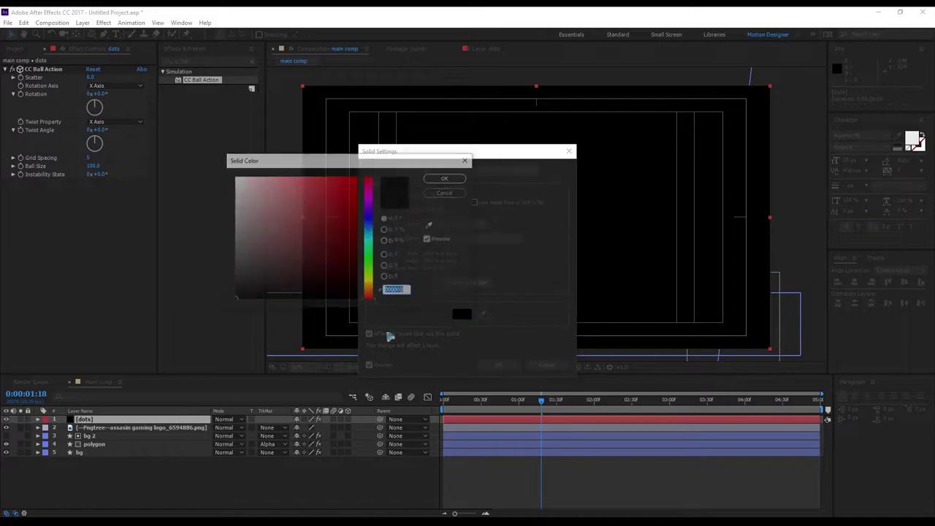
{"action": "left_click_drag", "start_coordinate": [219, 138], "coordinate": [223, 146]}
{"action": "left_click", "coordinate": [447, 177]}
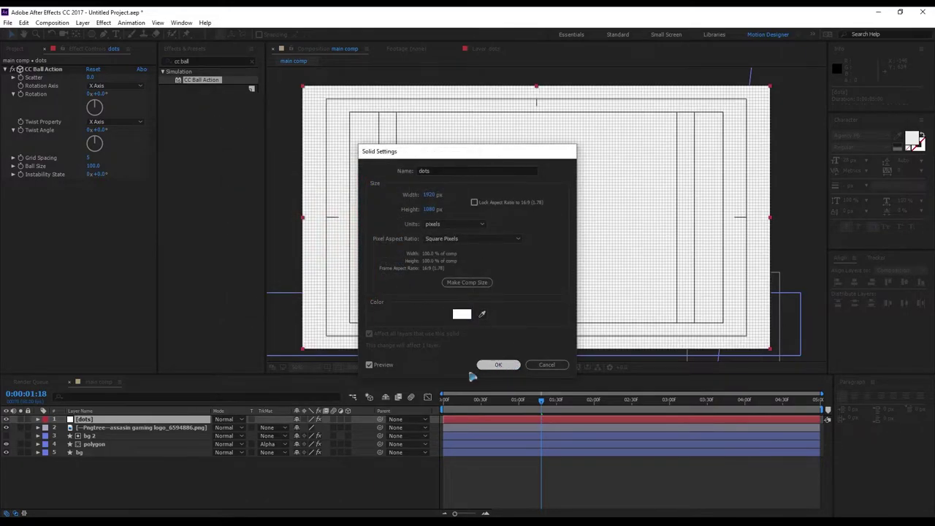
{"action": "left_click", "coordinate": [497, 365]}
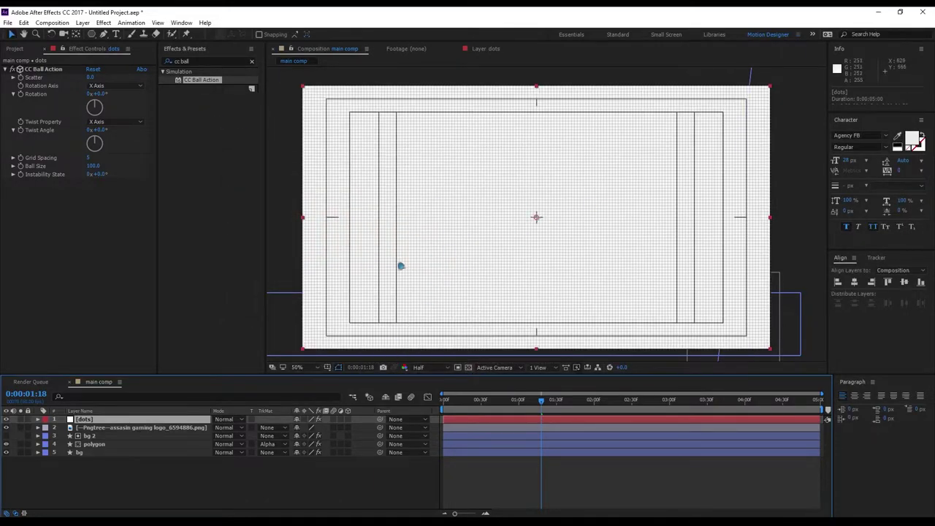
Set the CC Ball Action effect's Grid Spacing to 10 and Ball Size to 15 on the dots layer.
{"action": "mouse_move", "coordinate": [95, 167]}
{"action": "left_mouse_down"}
{"action": "mouse_move", "coordinate": [60, 173]}
{"action": "mouse_move", "coordinate": [112, 159]}
{"action": "mouse_move", "coordinate": [94, 158]}
{"action": "left_mouse_up"}
{"action": "left_click", "coordinate": [93, 158]}
{"action": "type", "text": "10"}
{"action": "key", "text": "Return"}
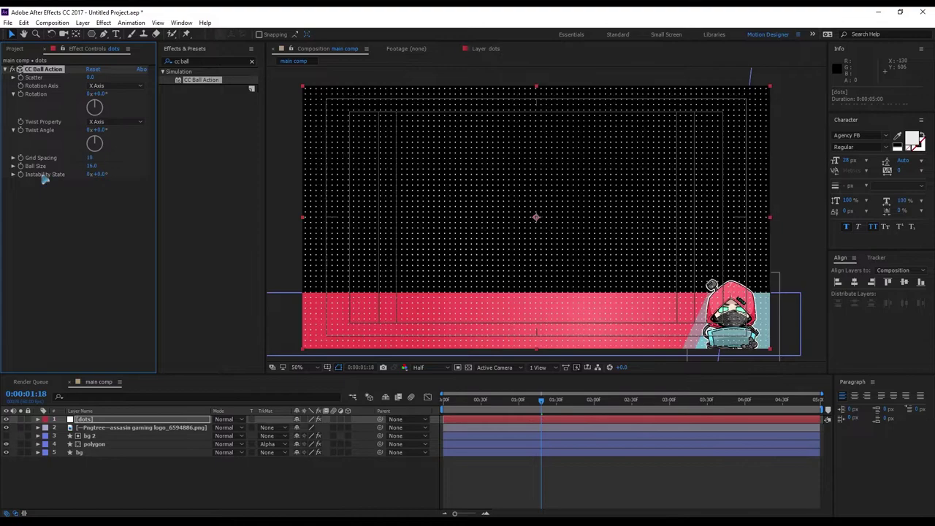
{"action": "left_click", "coordinate": [91, 167]}
{"action": "type", "text": "15"}
{"action": "key", "text": "Return"}
Duplicate the bg layer and place the copy directly above the dots layer.
{"action": "left_click", "coordinate": [91, 453]}
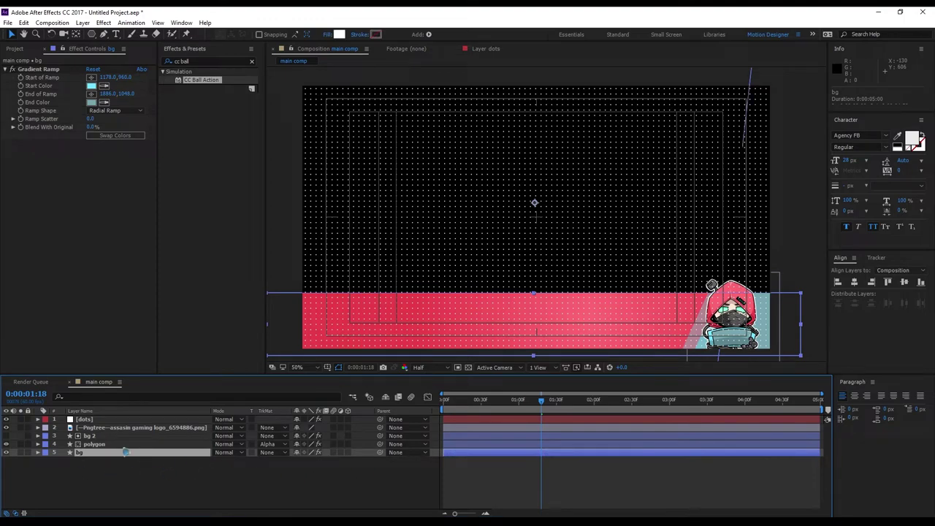
{"action": "key", "text": "ctrl+d"}
{"action": "left_click_drag", "start_coordinate": [108, 458], "coordinate": [132, 418]}
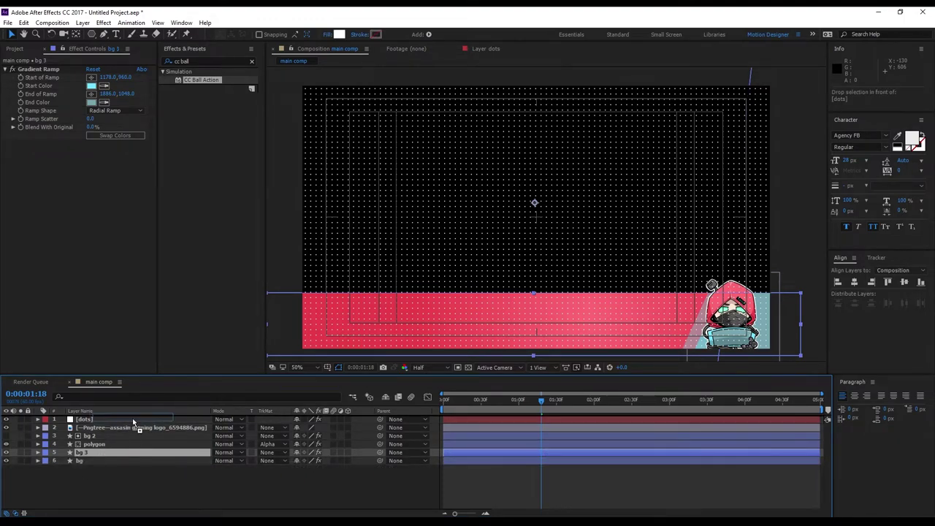
Set the dots layer's track matte to Alpha Matte "bg 3" and preview the composition.
{"action": "left_click", "coordinate": [102, 428]}
{"action": "left_click", "coordinate": [269, 427]}
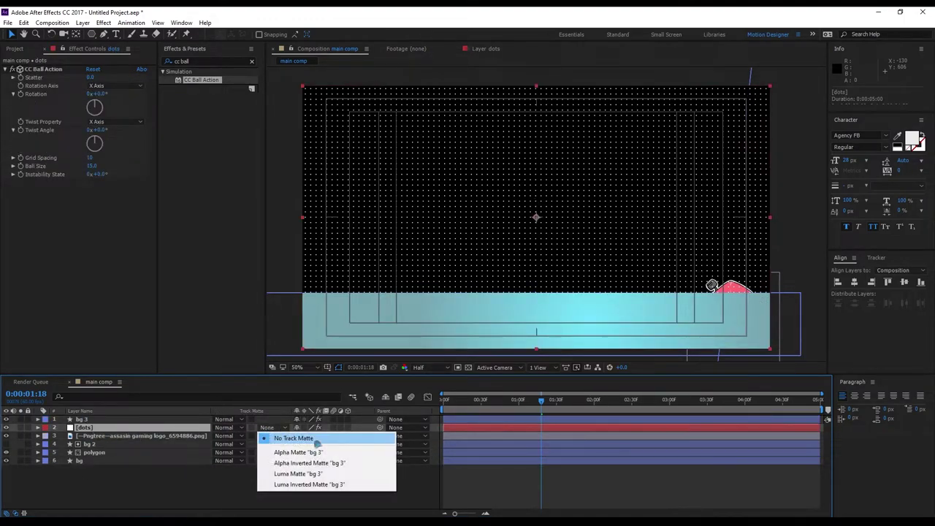
{"action": "left_click", "coordinate": [267, 452]}
{"action": "key", "text": "space"}
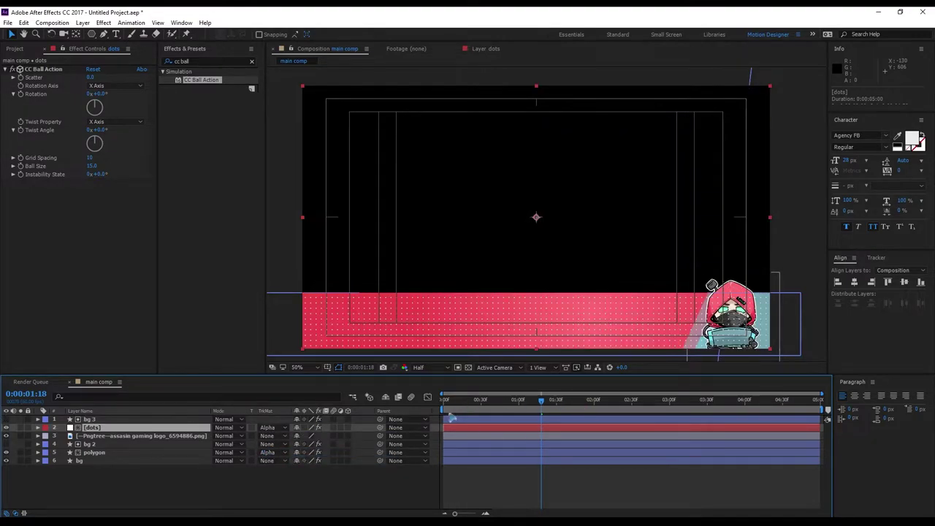
Move the assasin gaming logo layer to the top of the layer stack, above bg 3.
{"action": "left_click", "coordinate": [132, 436]}
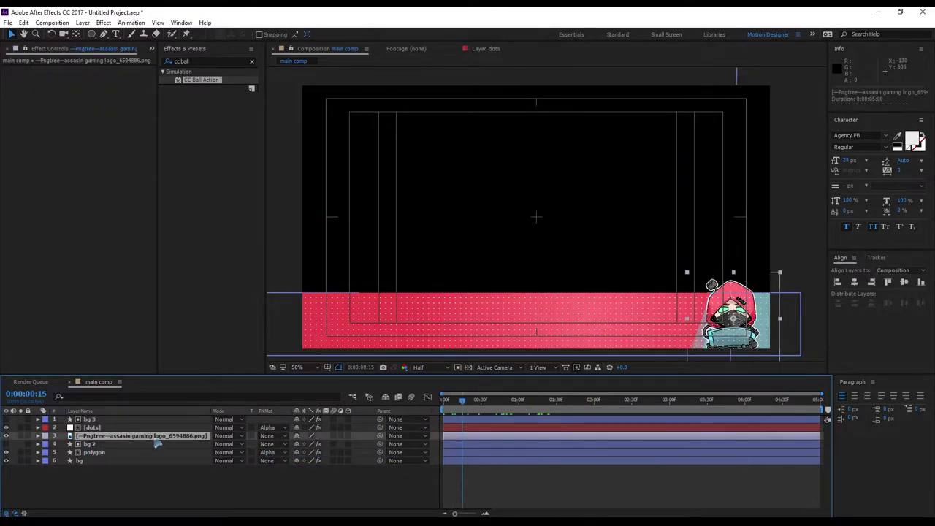
{"action": "left_click_drag", "start_coordinate": [144, 441], "coordinate": [142, 419]}
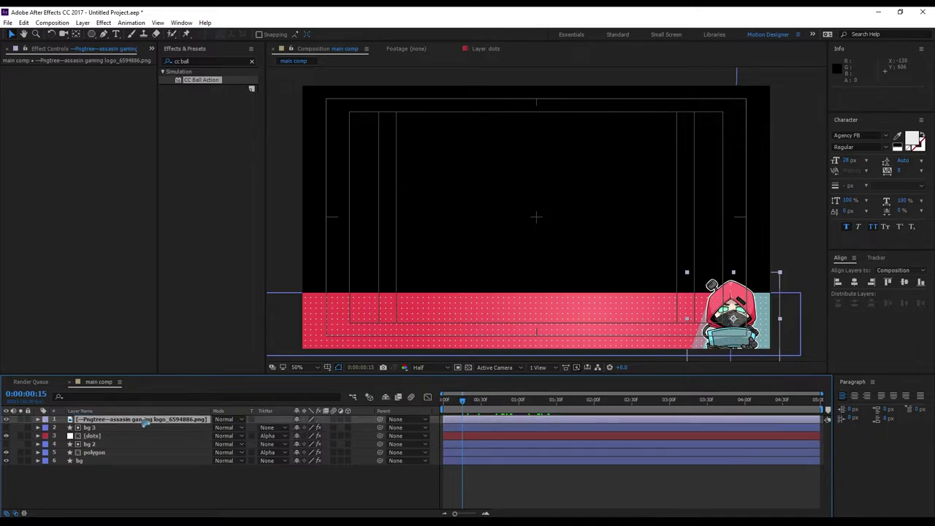
Keyframe the character logo's Position to rise from 1770, 1254 at frame 0 to its resting place at frame 20.
{"action": "key", "text": "space"}
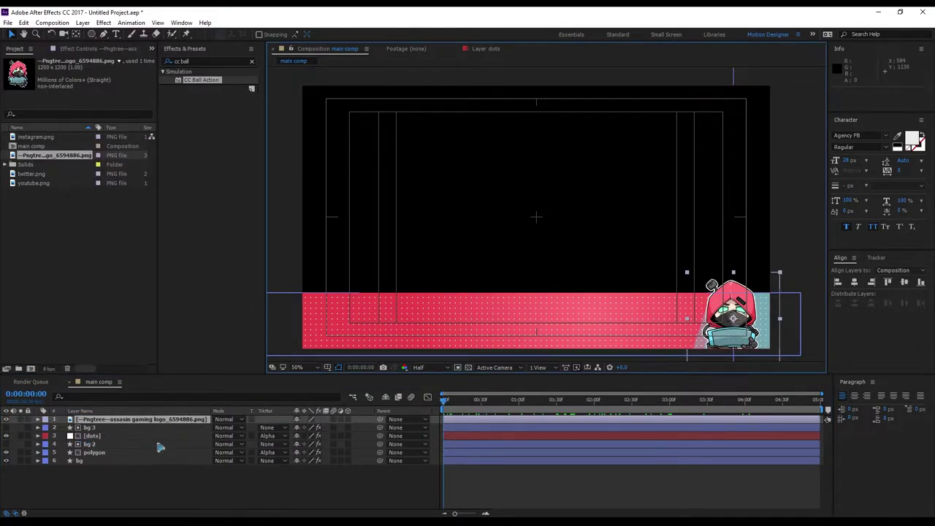
{"action": "key", "text": "p"}
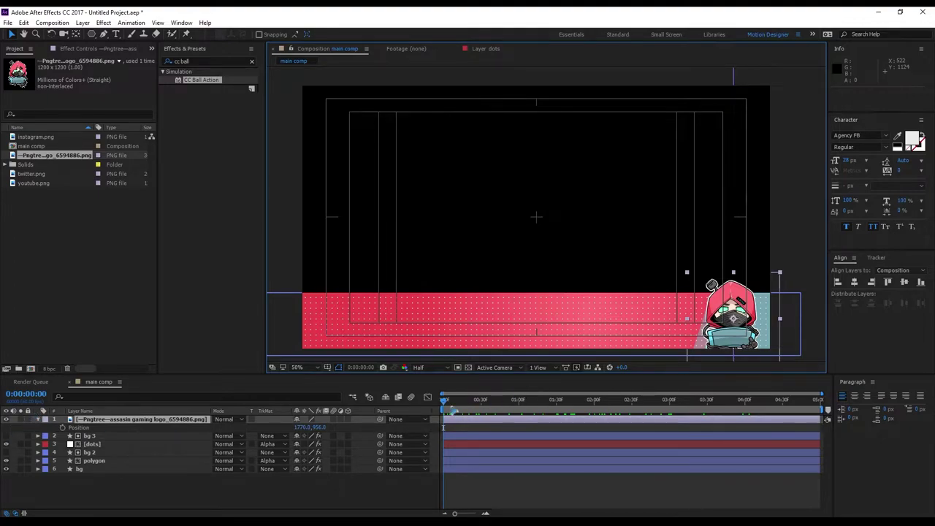
{"action": "left_click_drag", "start_coordinate": [450, 403], "coordinate": [407, 414]}
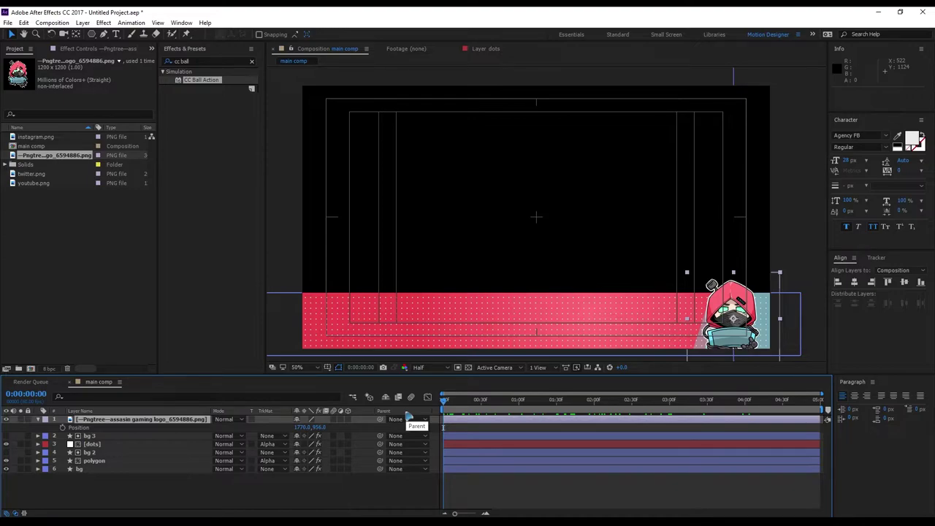
{"action": "key", "text": "space"}
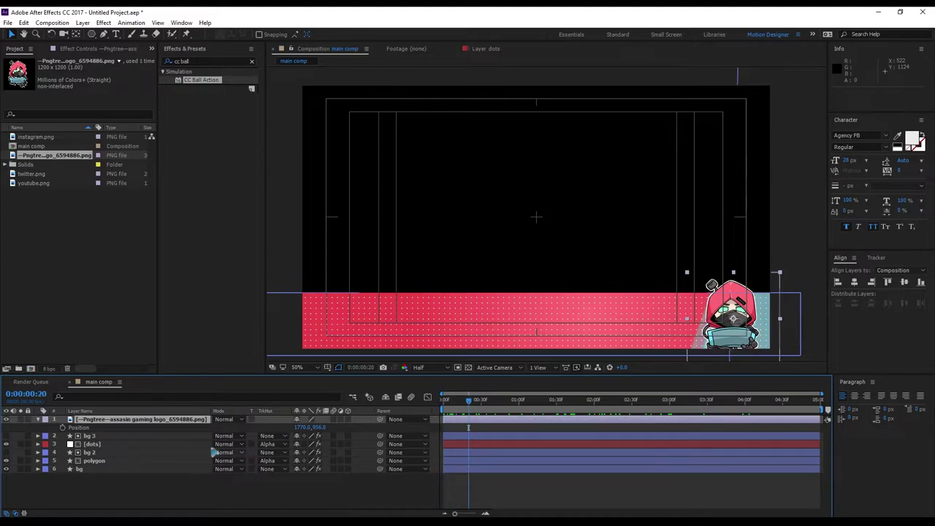
{"action": "left_click", "coordinate": [63, 427]}
{"action": "left_click_drag", "start_coordinate": [471, 401], "coordinate": [443, 401]}
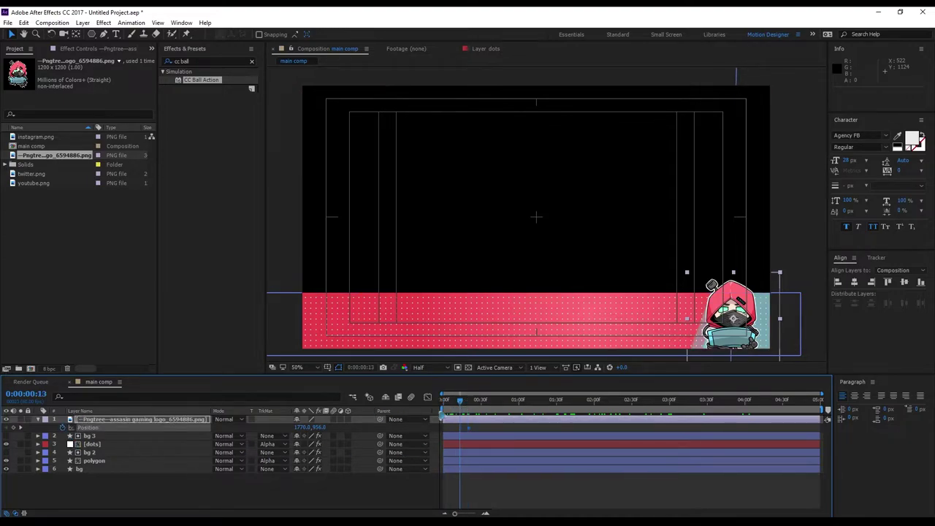
{"action": "left_click_drag", "start_coordinate": [320, 427], "coordinate": [475, 421]}
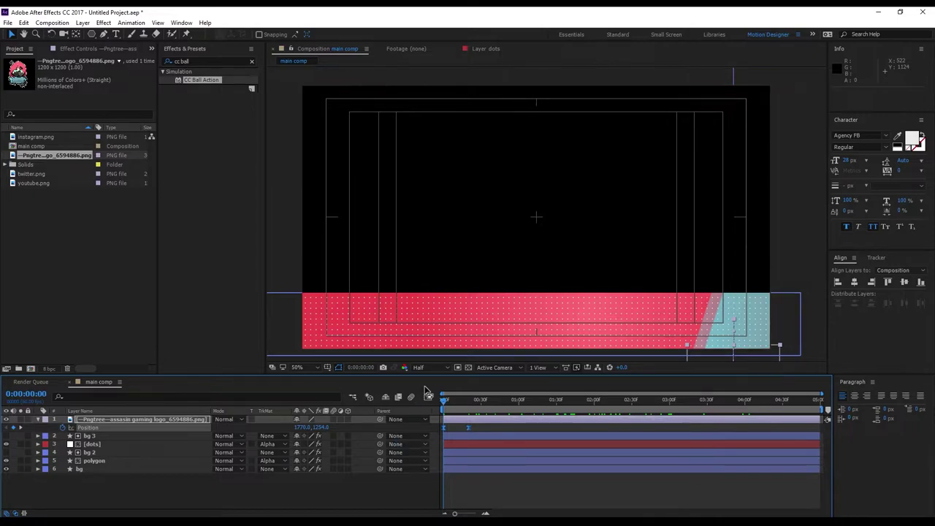
Reshape the logo's Position speed curve into a quick start with a long ease-out and preview its entrance.
{"action": "left_click", "coordinate": [427, 396]}
{"action": "left_click_drag", "start_coordinate": [440, 417], "coordinate": [493, 485]}
{"action": "double_click", "coordinate": [485, 514]}
{"action": "key", "text": "space"}
{"action": "key", "text": "space"}
{"action": "key", "text": "Home"}
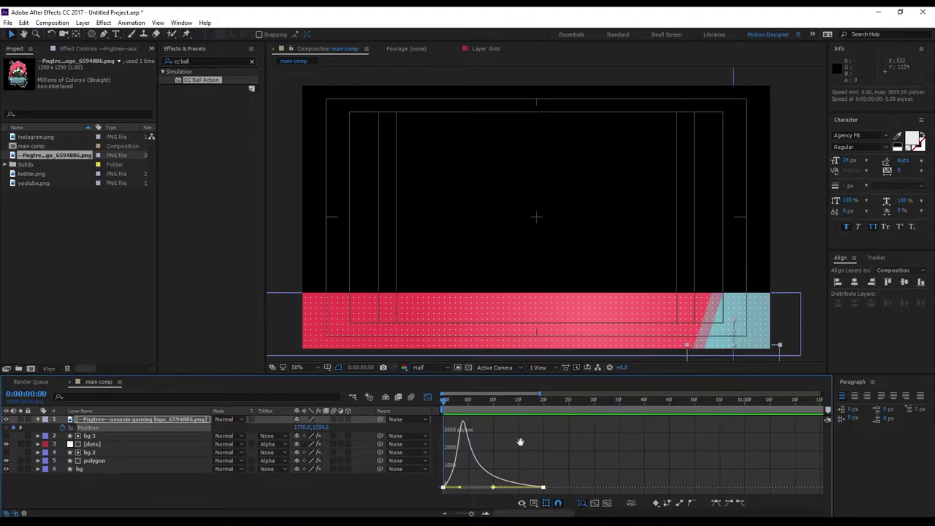
{"action": "key", "text": "space"}
{"action": "key", "text": "space"}
Collapse the logo layer's properties, deselect the layer and select the instagram.png footage in the project.
{"action": "left_click", "coordinate": [38, 420]}
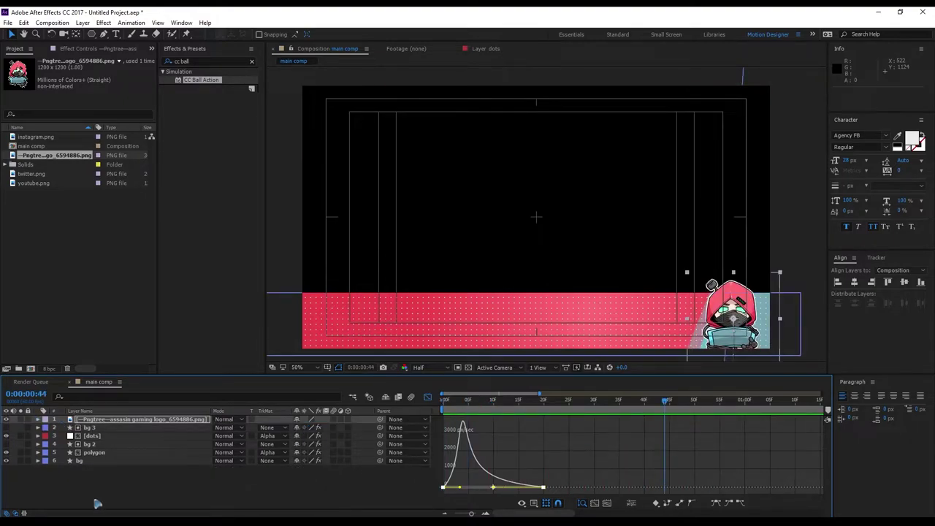
{"action": "left_click", "coordinate": [95, 491]}
{"action": "left_click", "coordinate": [33, 136]}
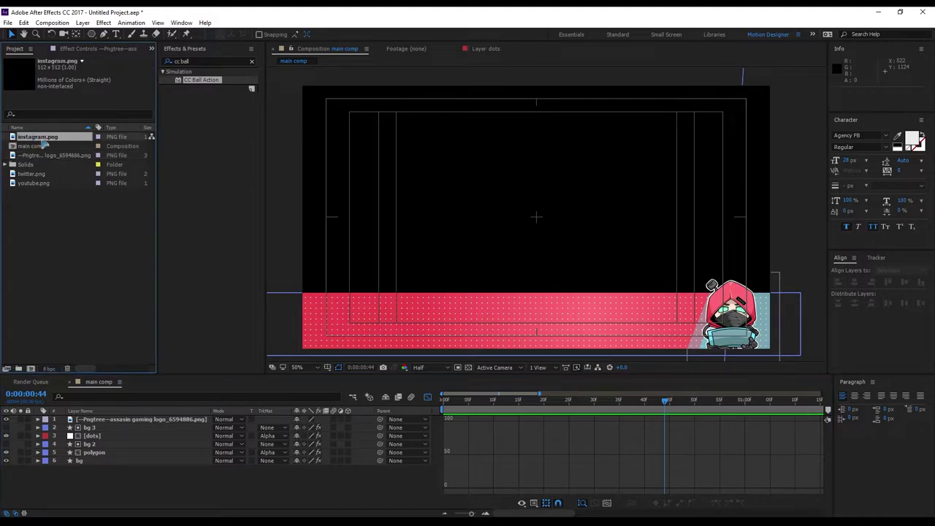
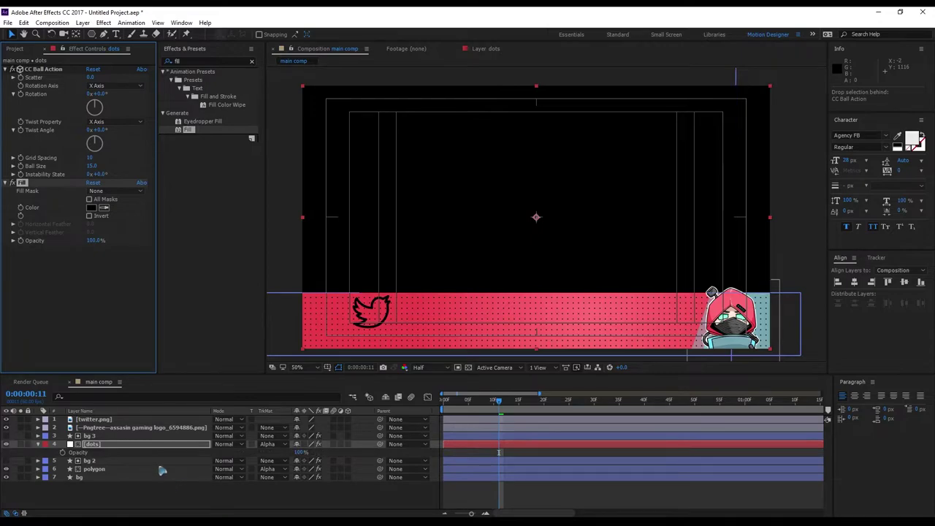
Lower the dots layer's Opacity to 30%, after trying 50%, and collapse its properties.
{"action": "left_click", "coordinate": [301, 452]}
{"action": "type", "text": "50"}
{"action": "key", "text": "Return"}
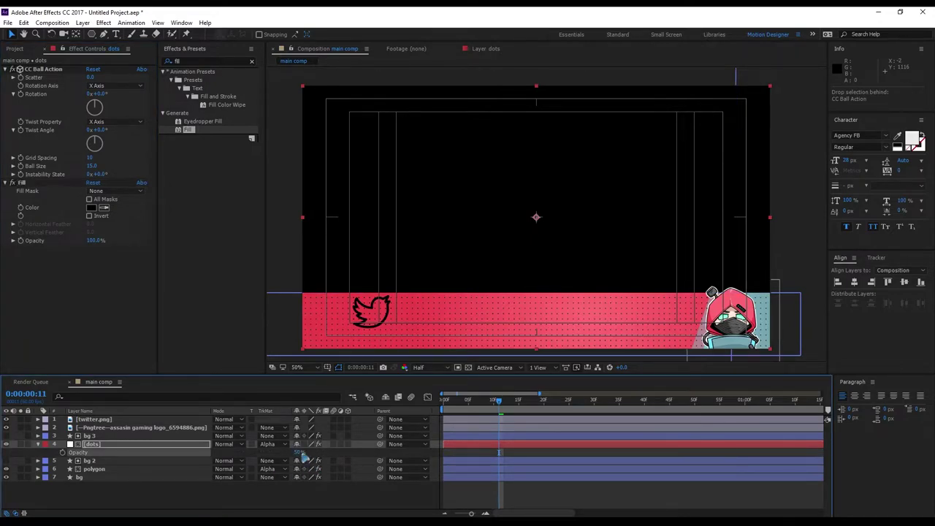
{"action": "left_click", "coordinate": [301, 452]}
{"action": "type", "text": "30"}
{"action": "key", "text": "Return"}
{"action": "left_click", "coordinate": [38, 445]}
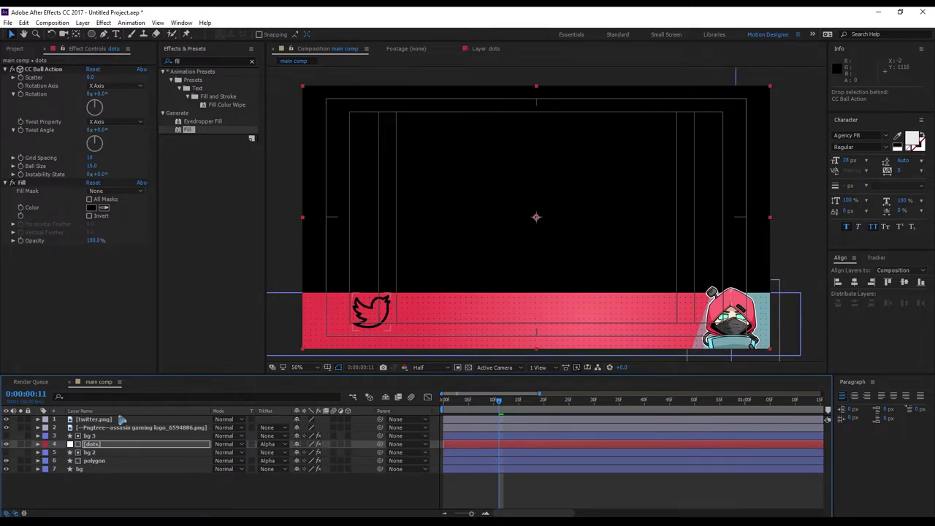
Shrink the Twitter icon near the start of the bar and apply the Fill effect to it.
{"action": "left_click", "coordinate": [117, 420]}
{"action": "mouse_move", "coordinate": [372, 319]}
{"action": "left_mouse_down"}
{"action": "mouse_move", "coordinate": [345, 329]}
{"action": "mouse_move", "coordinate": [364, 339]}
{"action": "mouse_move", "coordinate": [370, 318]}
{"action": "left_mouse_up"}
{"action": "left_click_drag", "start_coordinate": [189, 130], "coordinate": [112, 420]}
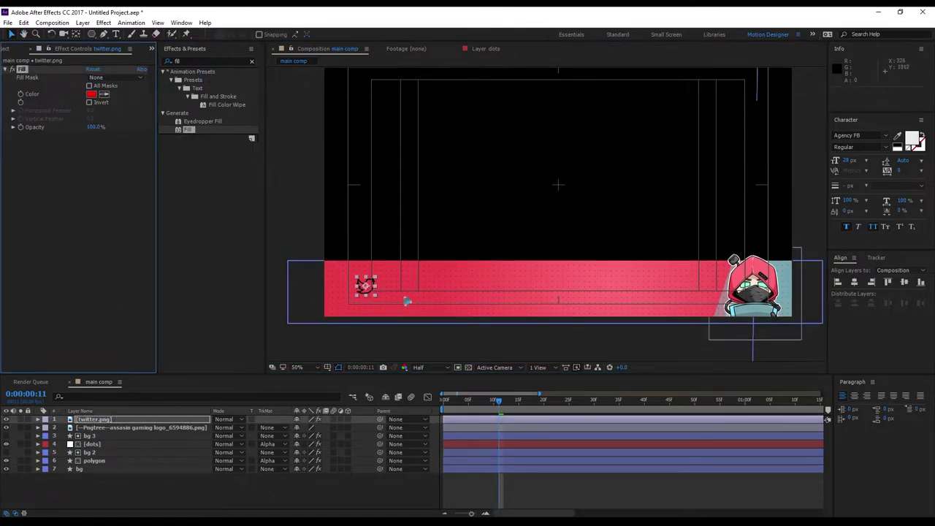
Sample the character's teal as the Twitter icon's Fill color and place the icon at about 131, 954.
{"action": "left_click", "coordinate": [103, 93]}
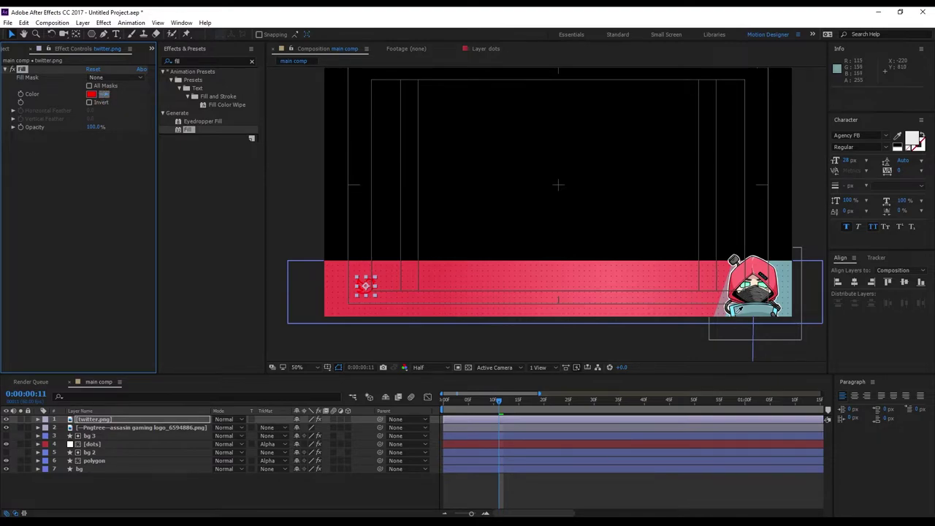
{"action": "left_click", "coordinate": [750, 319]}
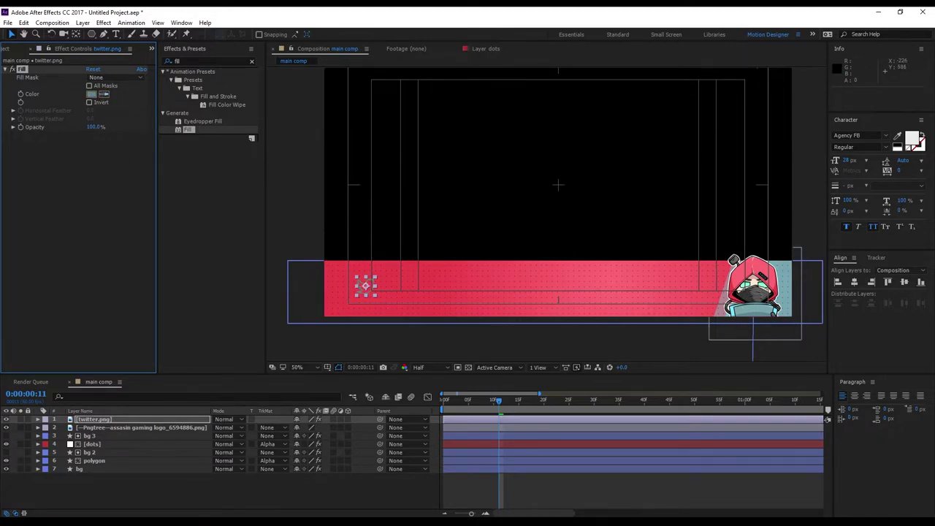
{"action": "scroll", "coordinate": [399, 267], "scroll_direction": "up", "scroll_amount": 2}
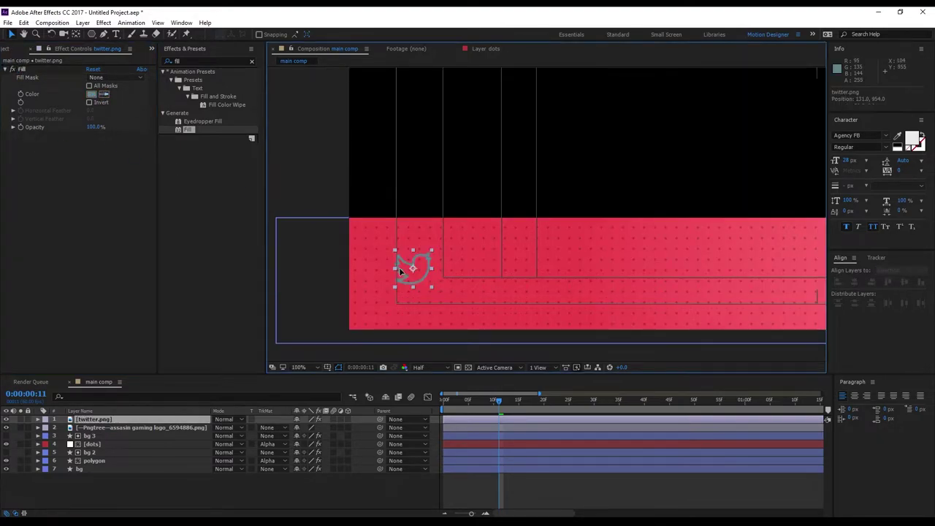
{"action": "left_click", "coordinate": [186, 500]}
Add a text layer reading "twitter" beside the Twitter icon.
{"action": "left_click", "coordinate": [117, 34]}
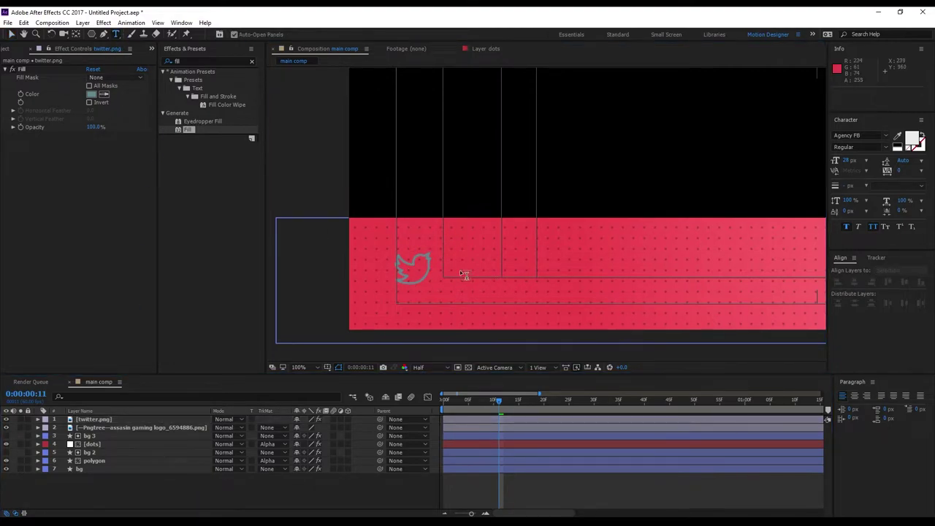
{"action": "left_click", "coordinate": [451, 333]}
{"action": "type", "text": "twitter"}
{"action": "left_click", "coordinate": [11, 34]}
Set the twitter text to Bold at 56 px and move it right beside the Twitter icon.
{"action": "left_click", "coordinate": [886, 147]}
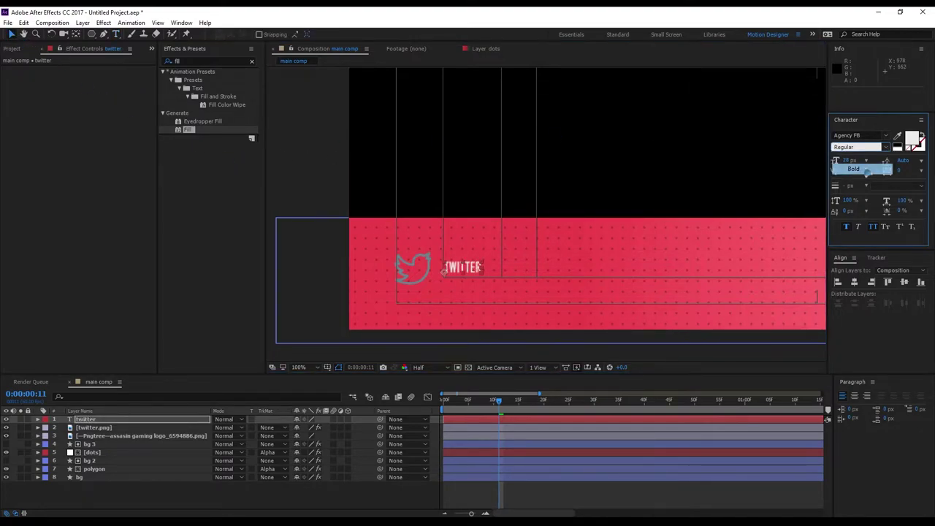
{"action": "left_click", "coordinate": [853, 169]}
{"action": "left_click_drag", "start_coordinate": [846, 160], "coordinate": [865, 162]}
{"action": "left_click_drag", "start_coordinate": [512, 262], "coordinate": [504, 273]}
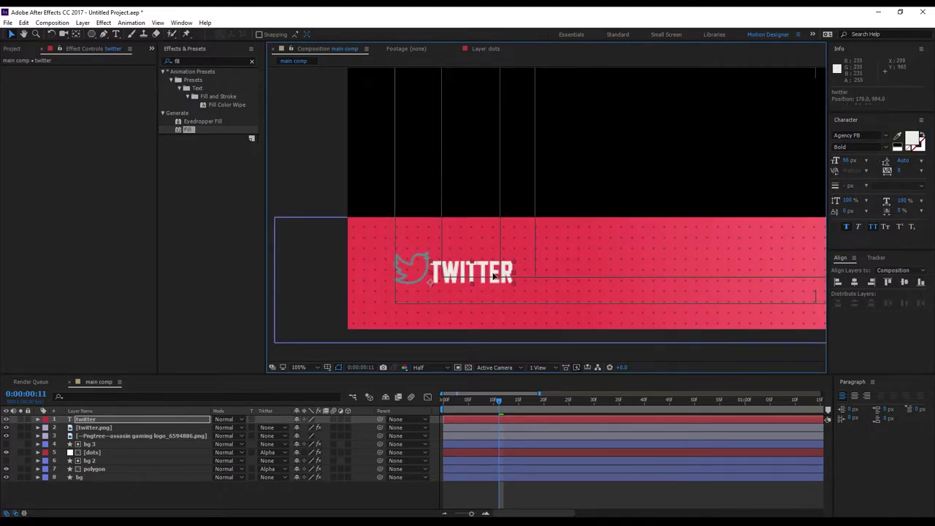
Duplicate the twitter text directly above the original and change the copy's wording to "follow me".
{"action": "key", "text": "ctrl+d"}
{"action": "left_click_drag", "start_coordinate": [493, 276], "coordinate": [483, 247]}
{"action": "key", "text": "ctrl+t"}
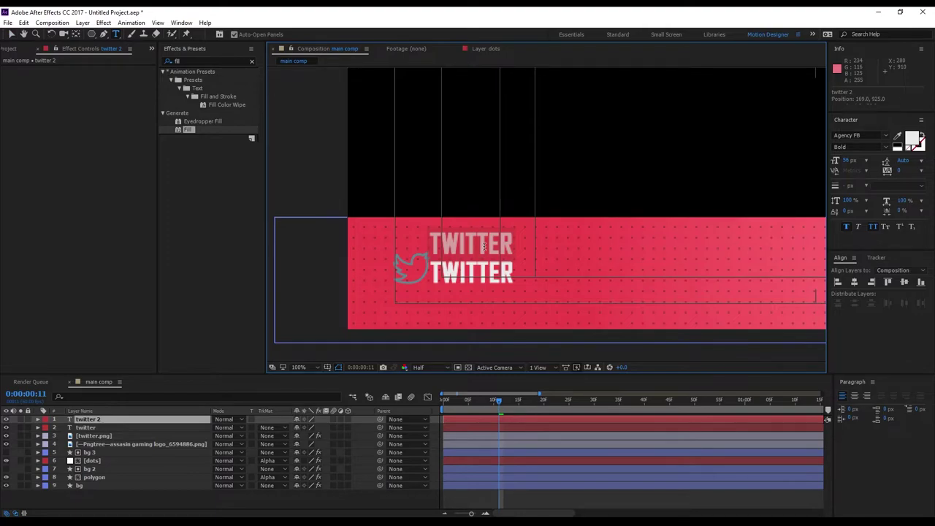
{"action": "type", "text": "FOLLOW"}
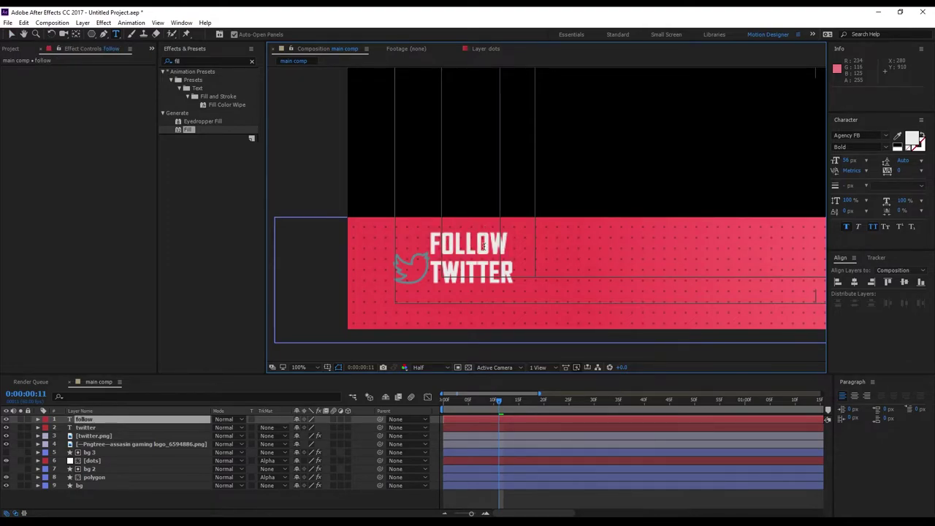
{"action": "type", "text": " me"}
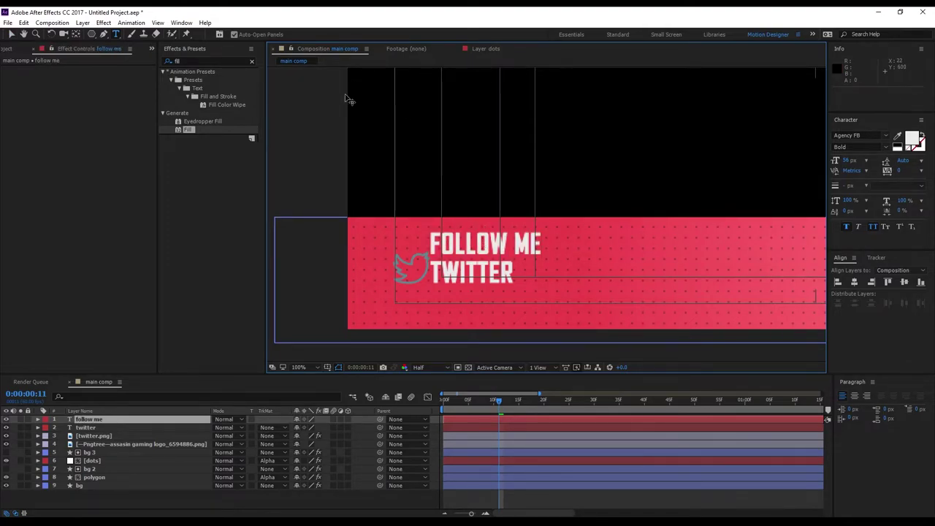
{"action": "left_click", "coordinate": [11, 35]}
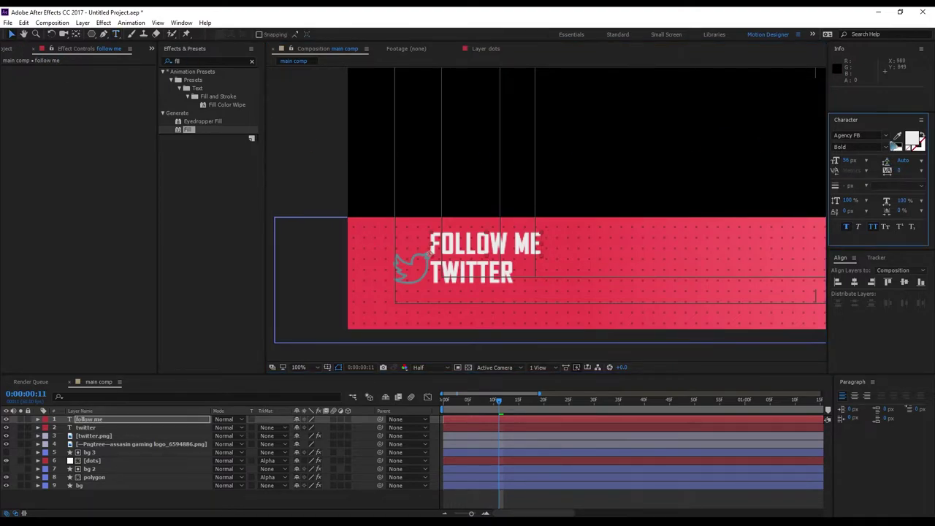
Set the follow me text to Regular at 35 px and move it down close above the twitter text.
{"action": "left_click", "coordinate": [885, 147]}
{"action": "left_click", "coordinate": [849, 155]}
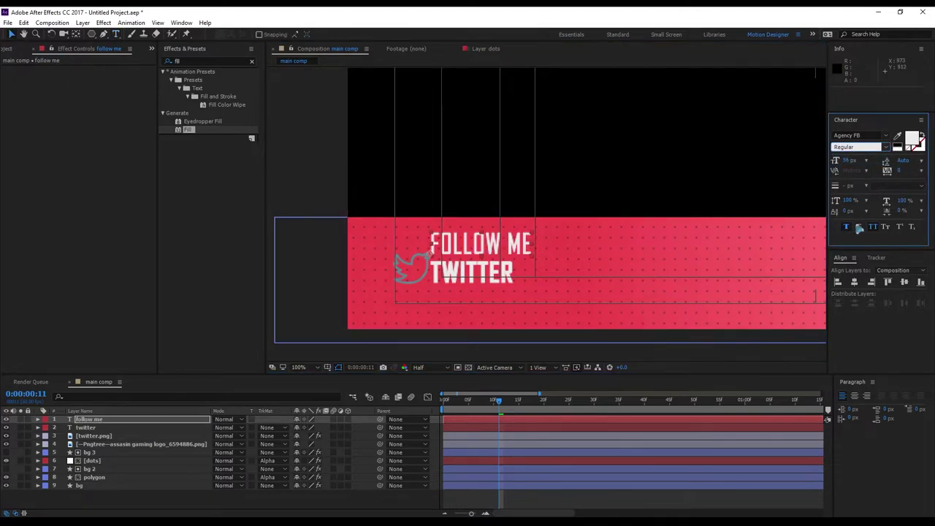
{"action": "left_click", "coordinate": [847, 227]}
{"action": "left_click", "coordinate": [847, 227]}
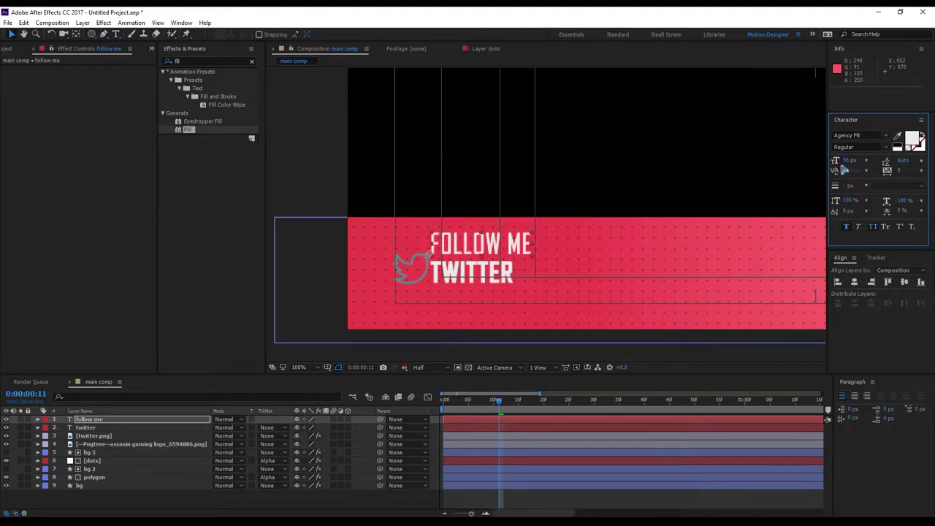
{"action": "mouse_move", "coordinate": [836, 160]}
{"action": "left_mouse_down"}
{"action": "mouse_move", "coordinate": [821, 160]}
{"action": "mouse_move", "coordinate": [833, 160]}
{"action": "left_mouse_up"}
{"action": "left_click", "coordinate": [471, 251]}
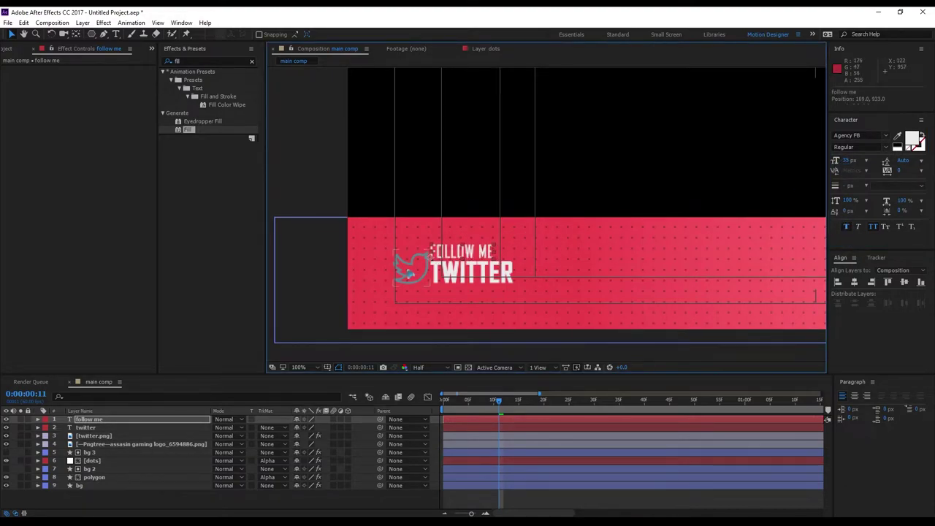
Enlarge the Twitter icon to match the two text lines, place it at 116, 947 and nudge the follow me text into alignment.
{"action": "left_click", "coordinate": [407, 268]}
{"action": "mouse_move", "coordinate": [407, 268]}
{"action": "left_mouse_down"}
{"action": "mouse_move", "coordinate": [387, 287]}
{"action": "mouse_move", "coordinate": [411, 274]}
{"action": "left_mouse_up"}
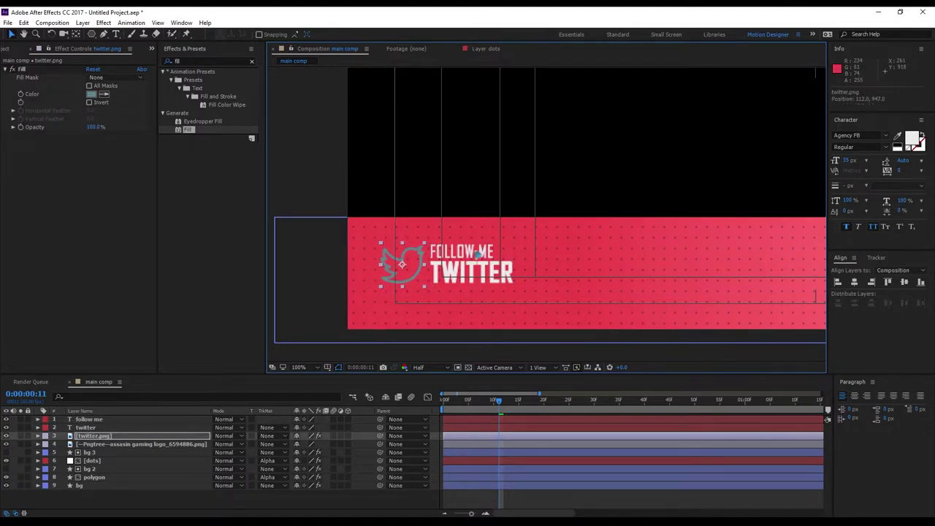
{"action": "left_click", "coordinate": [480, 254]}
{"action": "left_click_drag", "start_coordinate": [468, 254], "coordinate": [468, 252]}
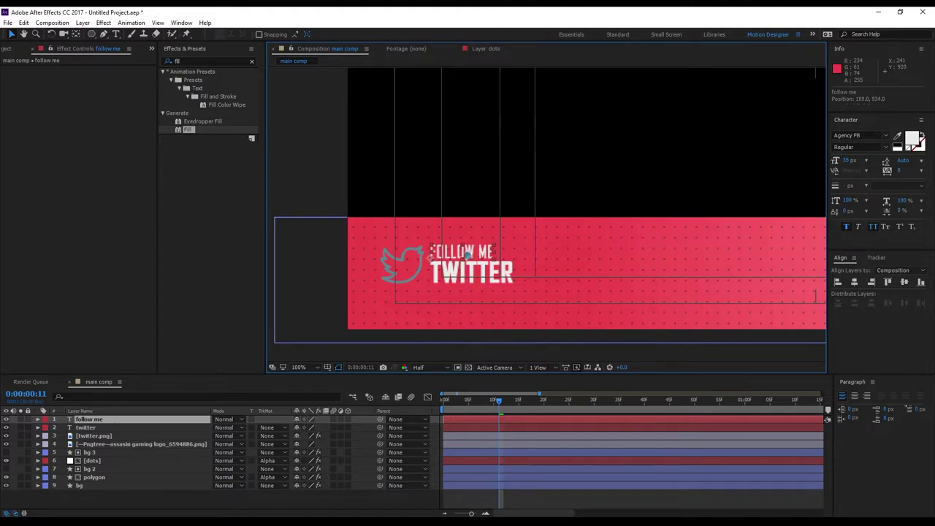
{"action": "left_click", "coordinate": [462, 208]}
{"action": "scroll", "coordinate": [463, 210], "scroll_direction": "down", "scroll_amount": 1}
{"action": "left_click", "coordinate": [470, 247]}
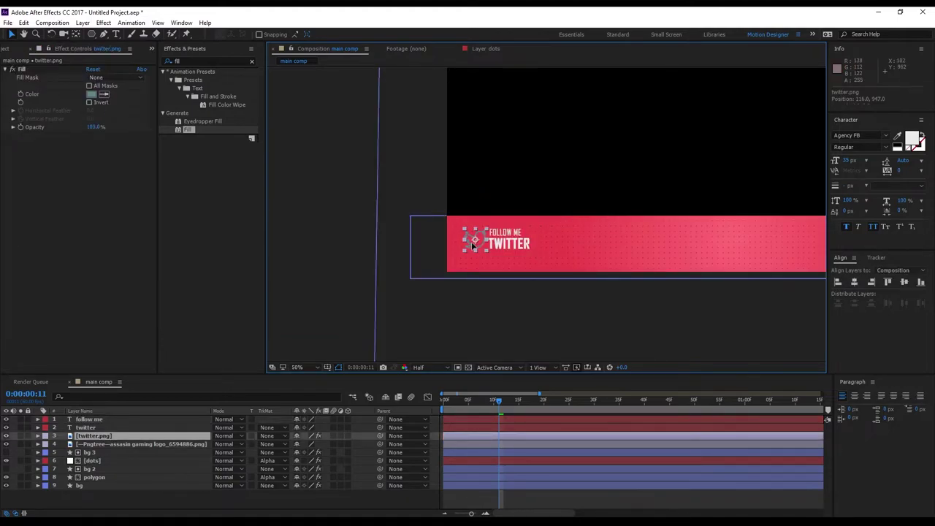
{"action": "scroll", "coordinate": [539, 253], "scroll_direction": "up", "scroll_amount": 2}
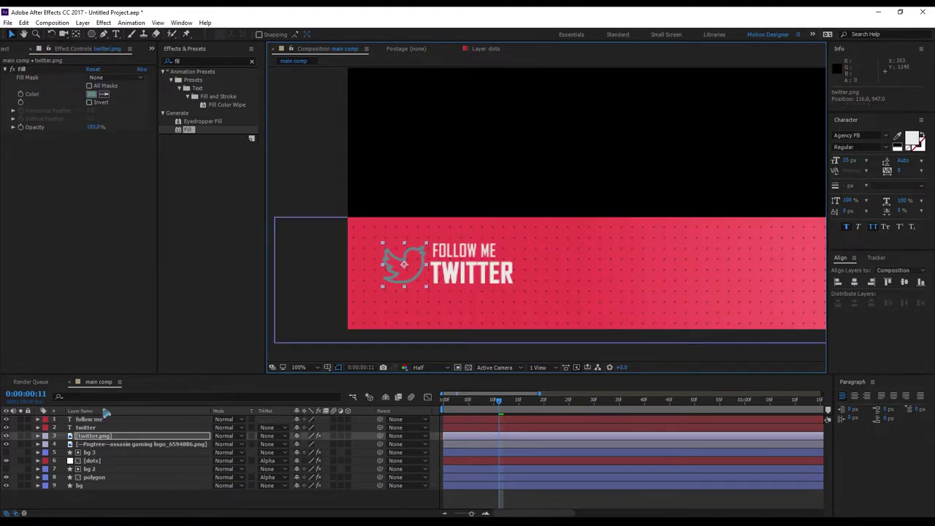
Add Position and Rotation keyframes to the Twitter icon at frame 20, keeping its current pose.
{"action": "left_click_drag", "start_coordinate": [472, 401], "coordinate": [54, 439]}
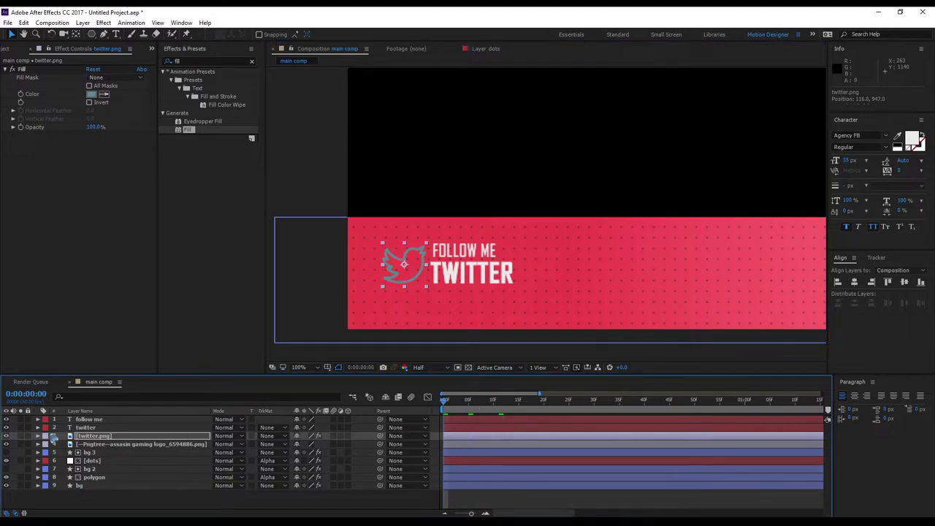
{"action": "key", "text": "p"}
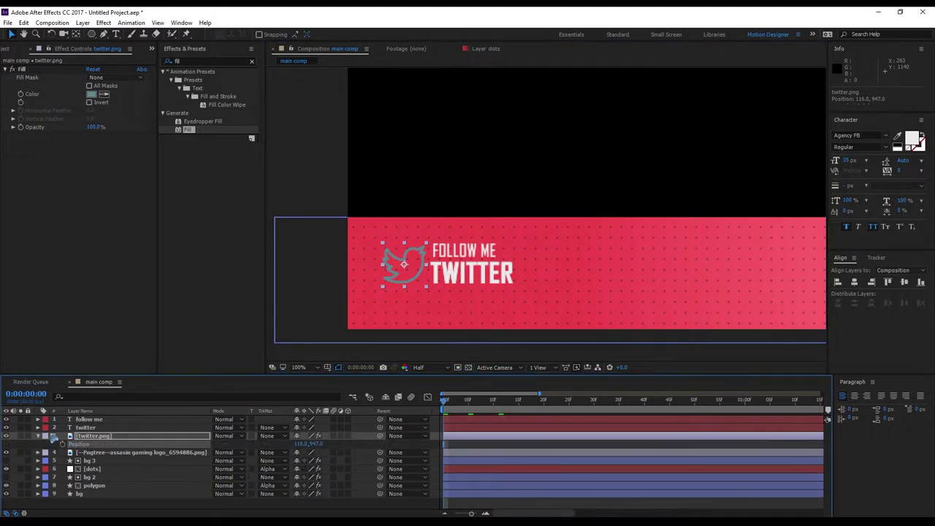
{"action": "key", "text": "shift+r"}
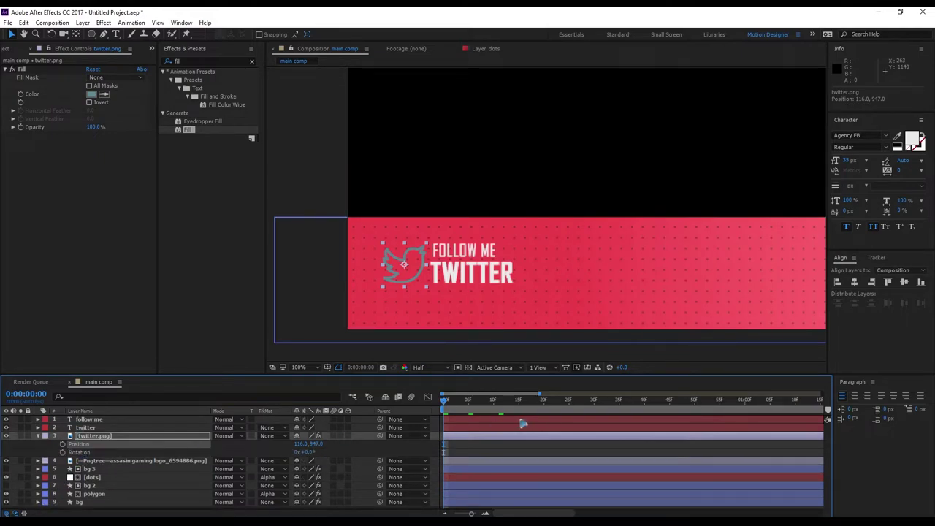
{"action": "key", "text": "shift+Page_Down"}
{"action": "key", "text": "shift+Page_Down"}
{"action": "left_click_drag", "start_coordinate": [64, 446], "coordinate": [62, 456]}
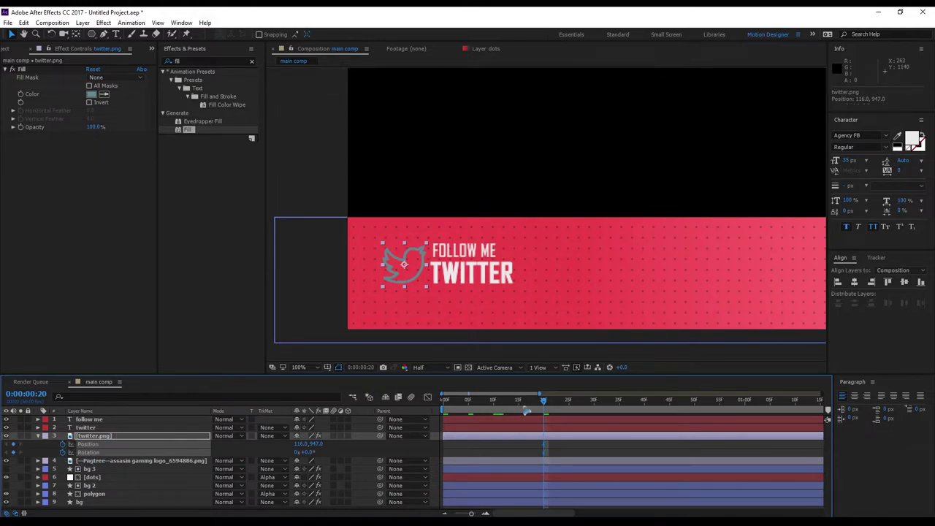
Set the Twitter icon's Position to 116, 1130 and Rotation to -62° at frame 0.
{"action": "key", "text": "Home"}
{"action": "left_click_drag", "start_coordinate": [318, 444], "coordinate": [414, 442]}
{"action": "left_click_drag", "start_coordinate": [305, 453], "coordinate": [272, 454]}
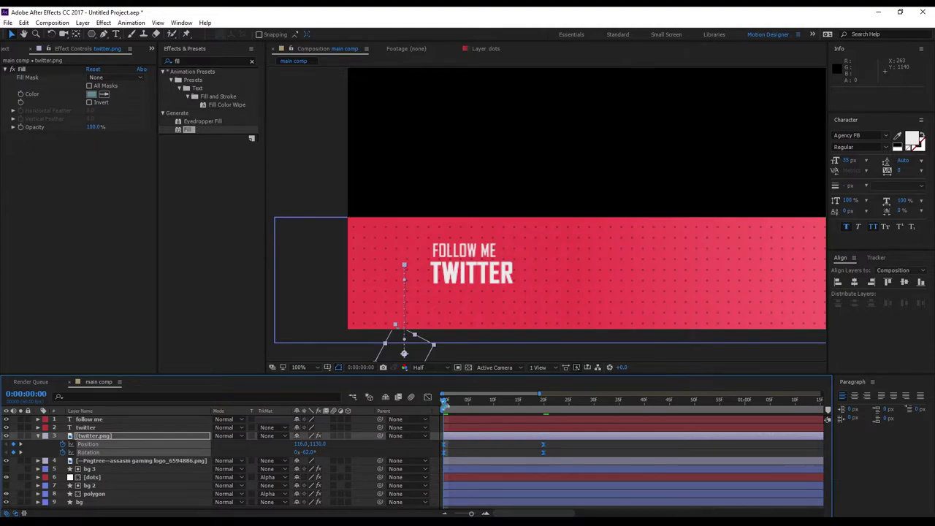
Lengthen the incoming ease of the Twitter icon's final Position and Rotation keyframes in the speed graph, and preview the motion.
{"action": "left_click", "coordinate": [427, 397]}
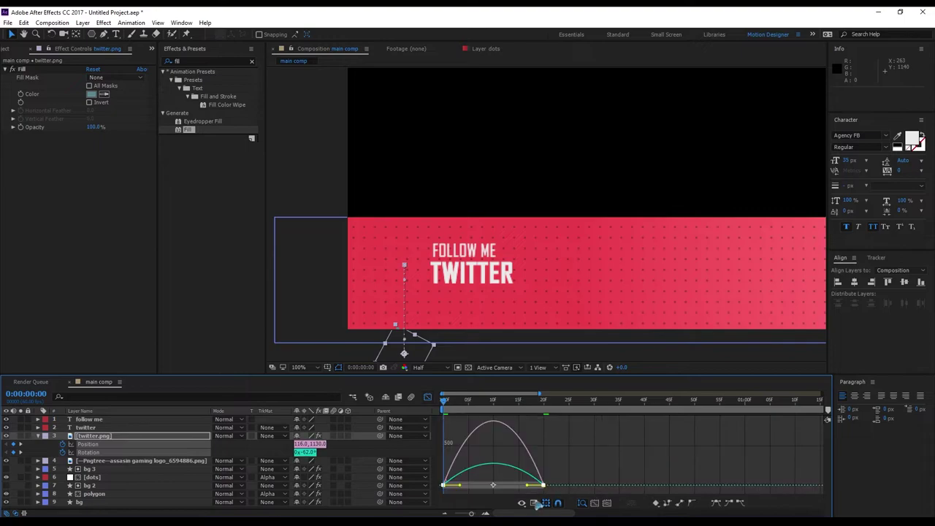
{"action": "left_click_drag", "start_coordinate": [527, 486], "coordinate": [501, 488]}
{"action": "key", "text": "space"}
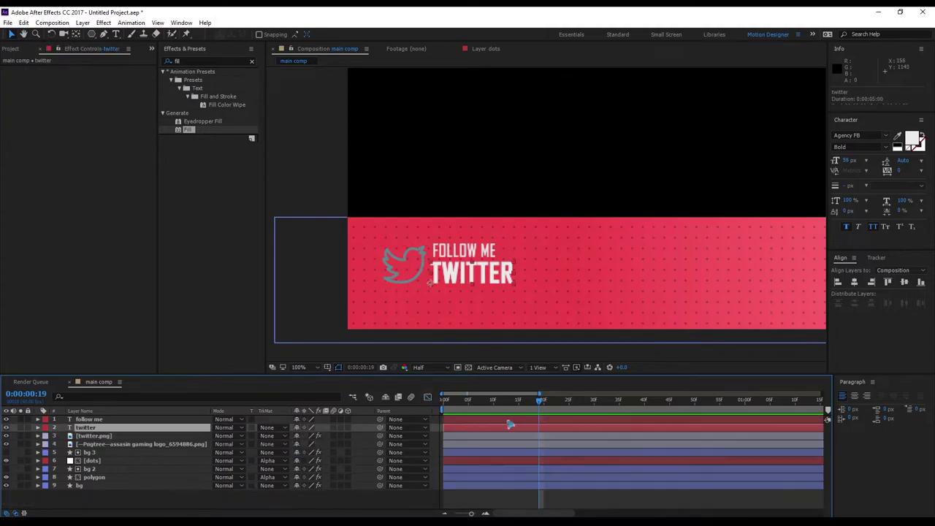
Apply the AnimateV1.0 Test 2 animation preset to the twitter text at frame 0 and preview it.
{"action": "left_click_drag", "start_coordinate": [499, 401], "coordinate": [411, 421]}
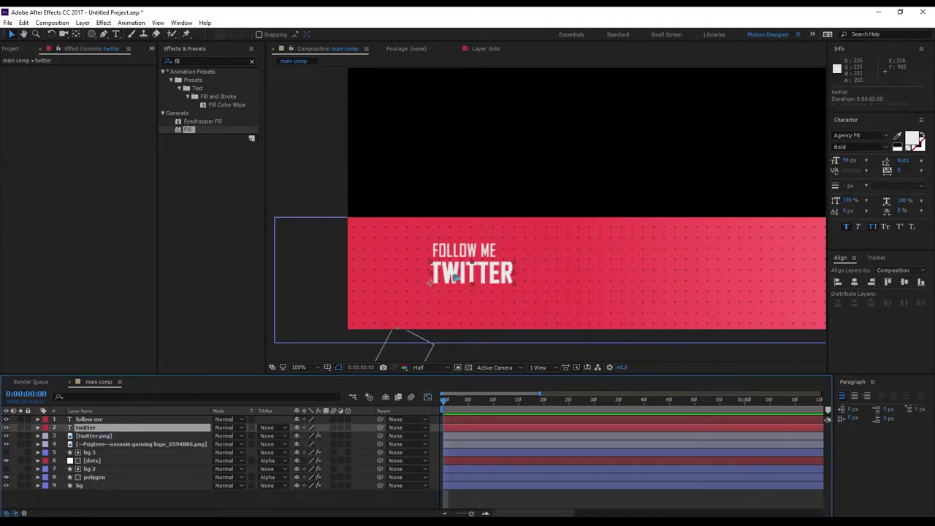
{"action": "left_click", "coordinate": [132, 23]}
{"action": "mouse_move", "coordinate": [83, 22]}
{"action": "mouse_move", "coordinate": [132, 23]}
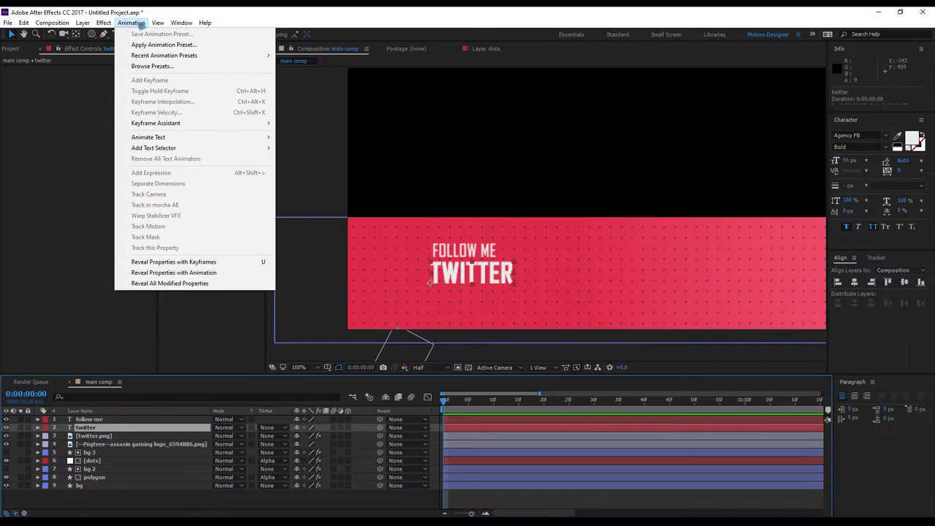
{"action": "left_click", "coordinate": [188, 45]}
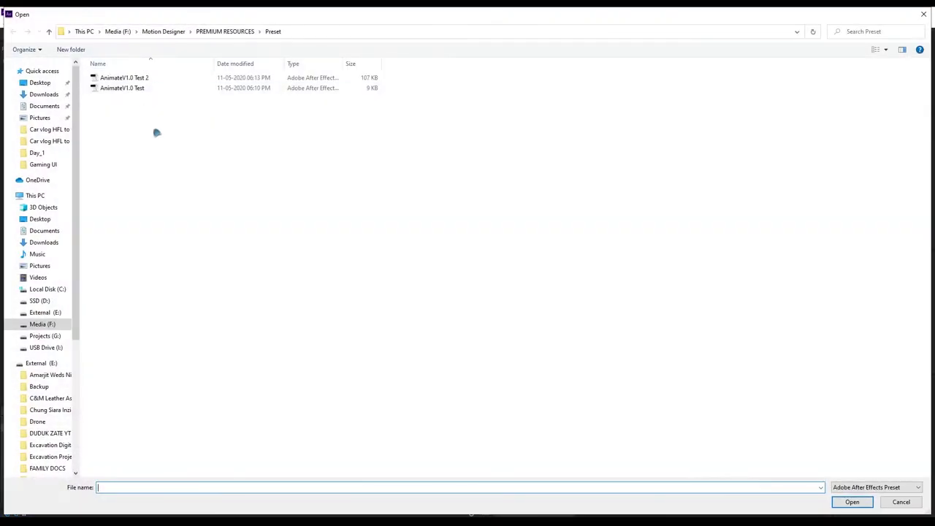
{"action": "left_click", "coordinate": [159, 79]}
{"action": "double_click", "coordinate": [159, 79]}
{"action": "key", "text": "space"}
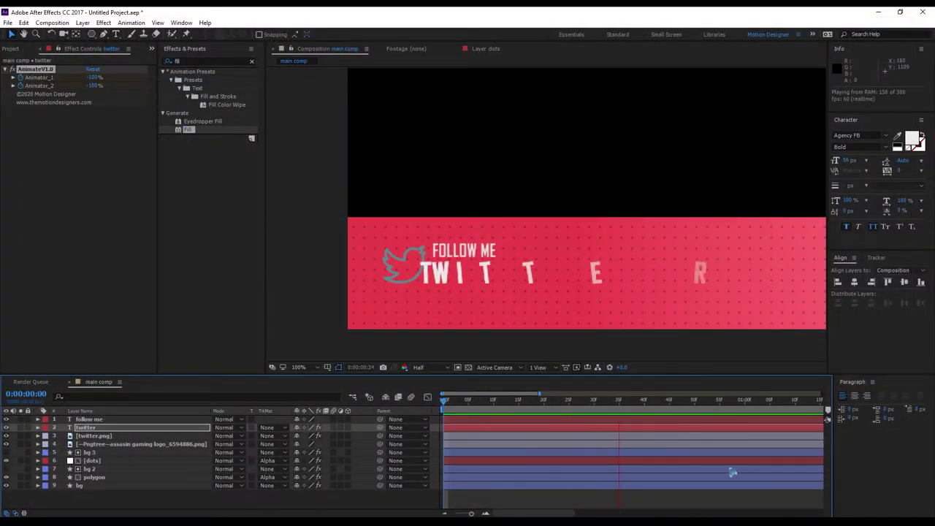
{"action": "key", "text": "space"}
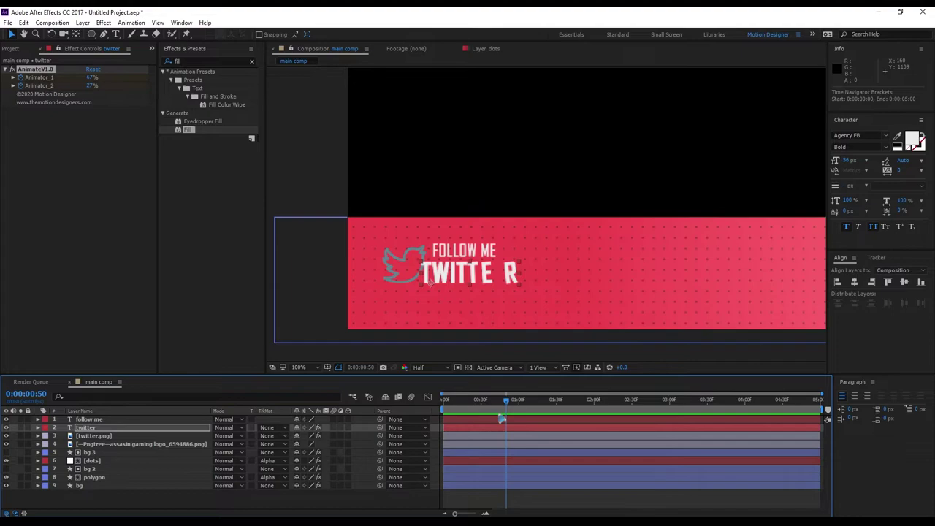
Reveal the twitter text's keyframes and select the last two on both Animator_1 and Animator_2.
{"action": "left_click", "coordinate": [111, 428]}
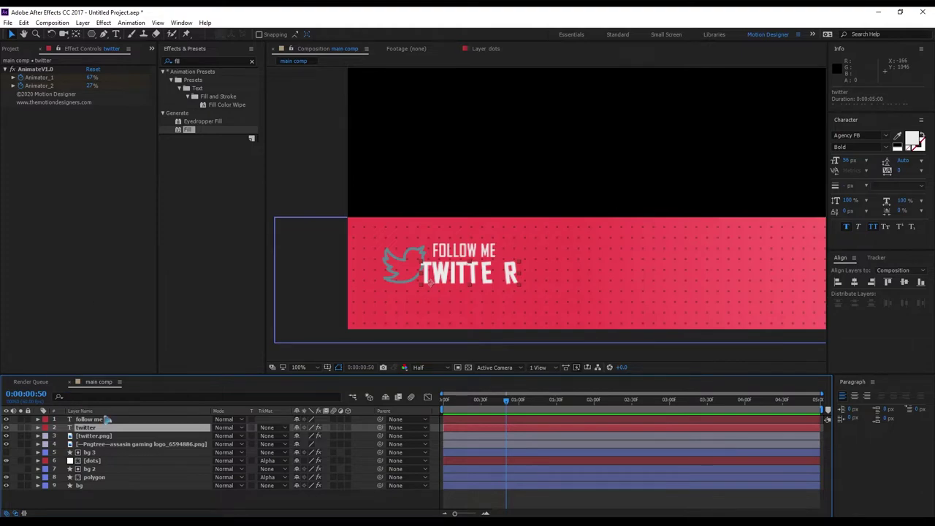
{"action": "key", "text": "u"}
{"action": "left_click_drag", "start_coordinate": [688, 440], "coordinate": [552, 471]}
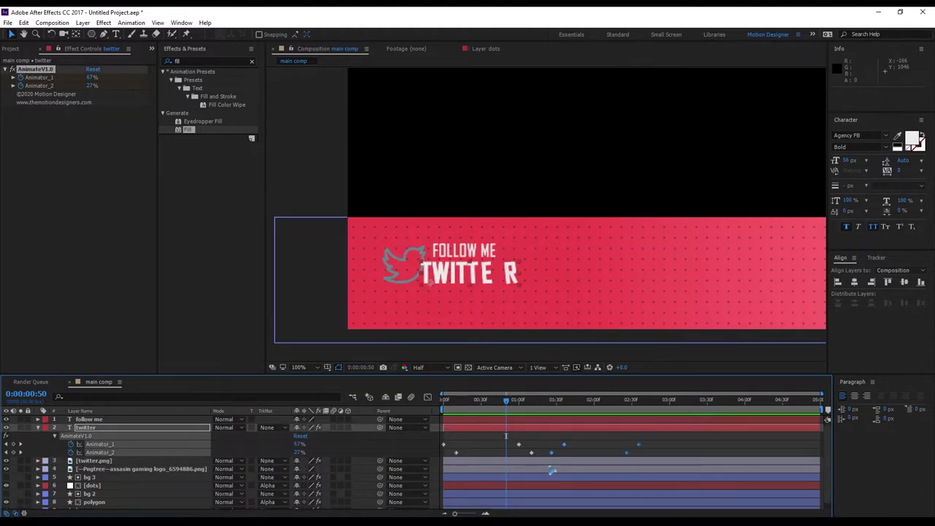
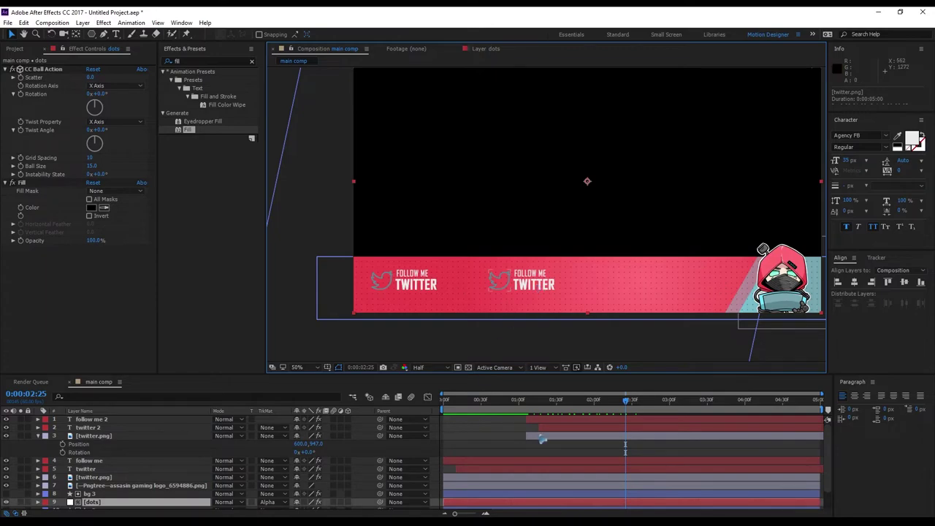
Change the duplicated twitter text in the second group to "instagram".
{"action": "left_click", "coordinate": [532, 438]}
{"action": "left_click", "coordinate": [533, 287]}
{"action": "double_click", "coordinate": [530, 284]}
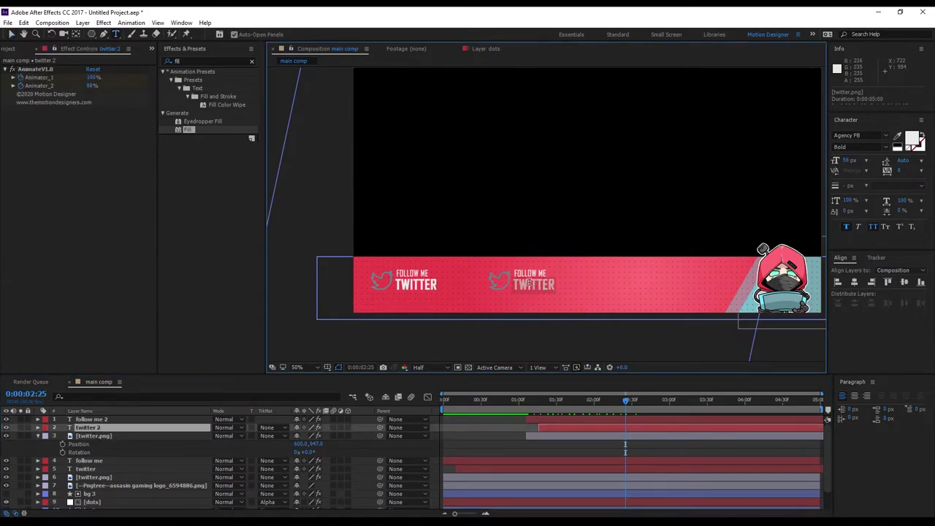
{"action": "type", "text": "instagr"}
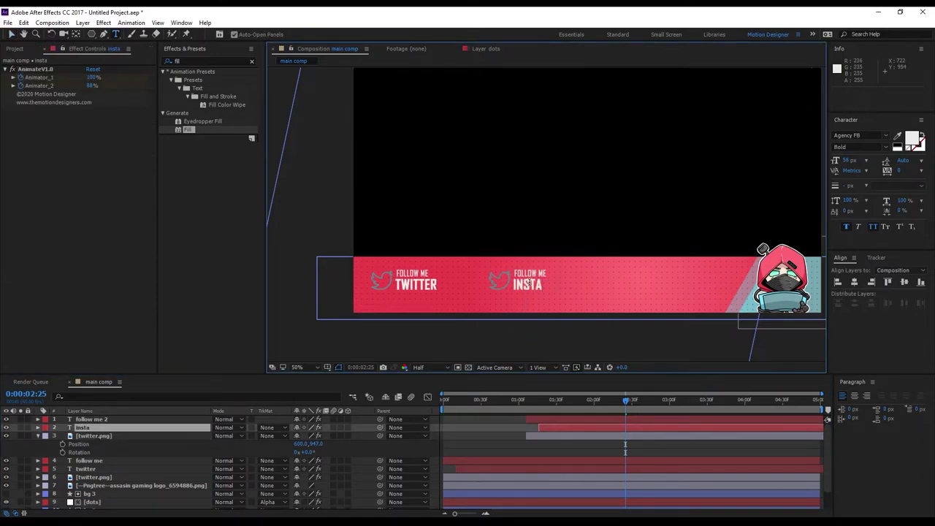
{"action": "type", "text": "am"}
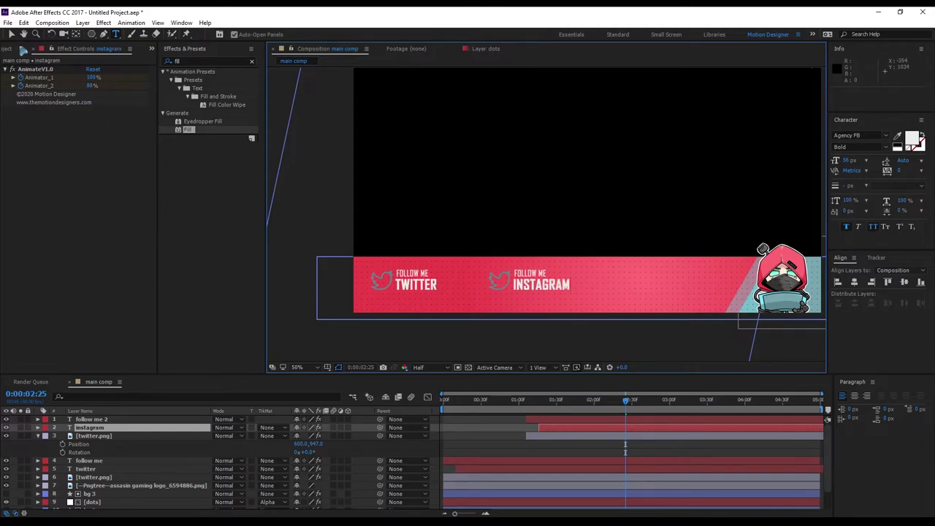
Replace the source of the duplicated twitter.png layer with instagram.png and check it at 0:00:02:16.
{"action": "left_click", "coordinate": [11, 34]}
{"action": "left_click", "coordinate": [152, 49]}
{"action": "left_click", "coordinate": [178, 64]}
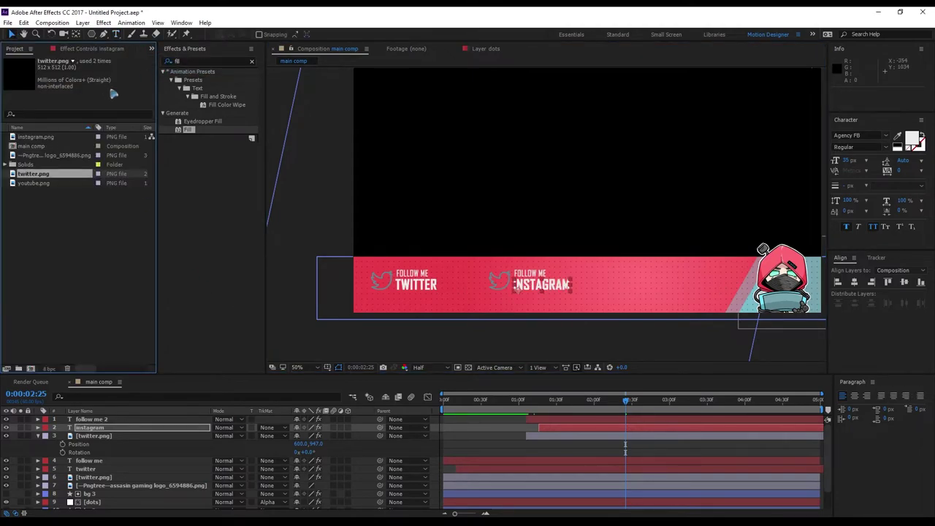
{"action": "left_click", "coordinate": [50, 139]}
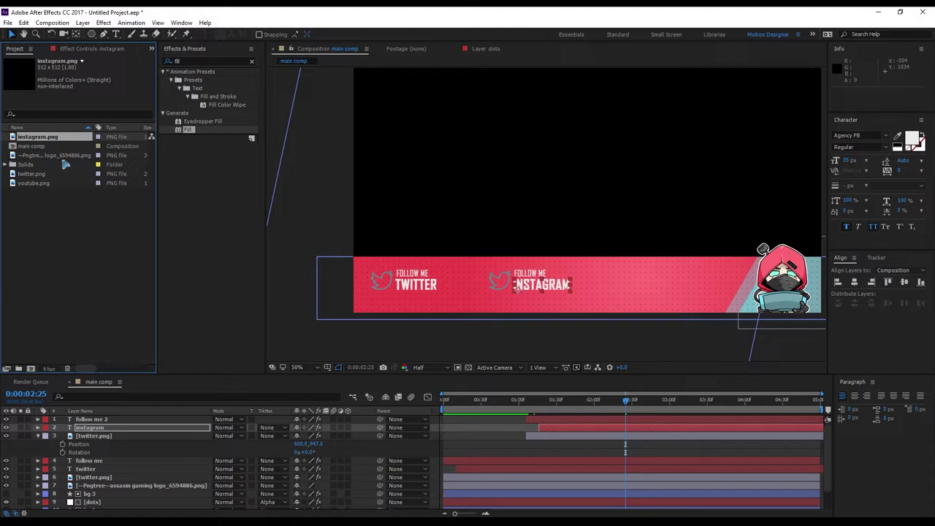
{"action": "left_click", "coordinate": [103, 436]}
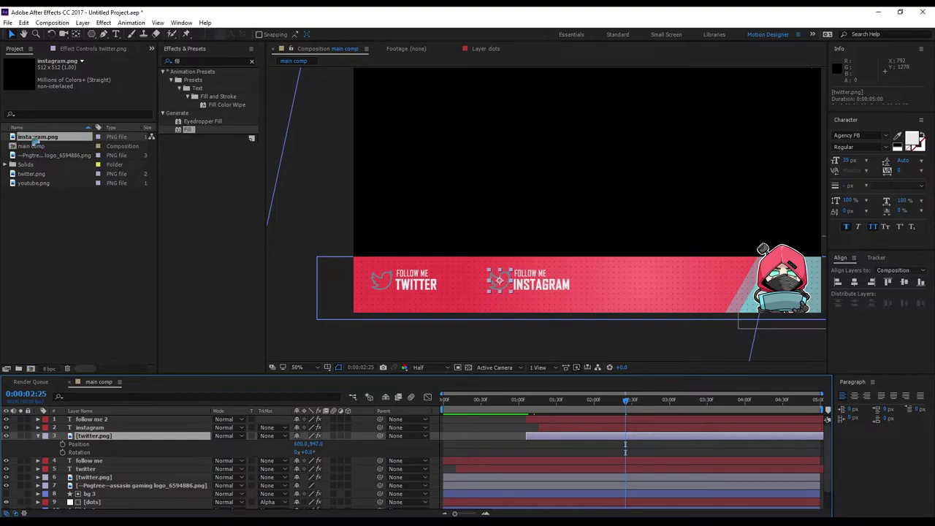
{"action": "left_click_drag", "start_coordinate": [35, 141], "coordinate": [511, 292]}
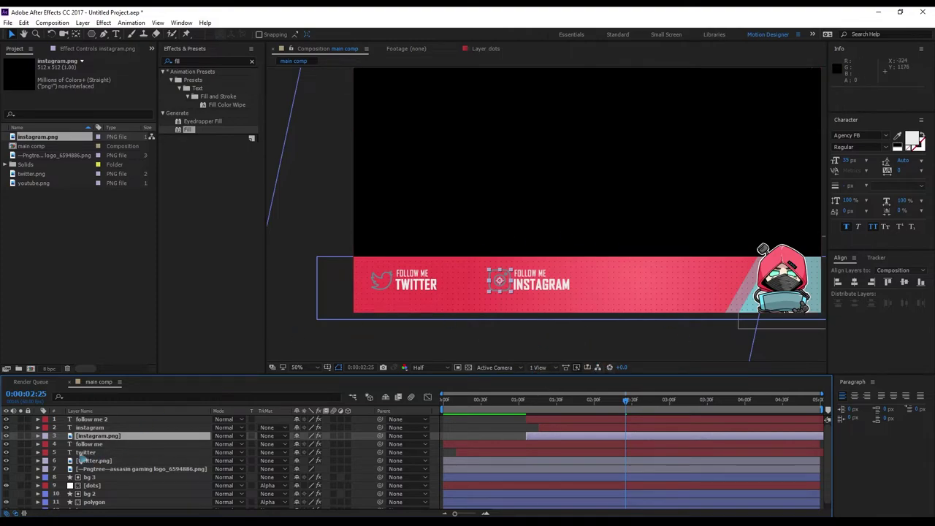
{"action": "left_click_drag", "start_coordinate": [482, 404], "coordinate": [615, 422]}
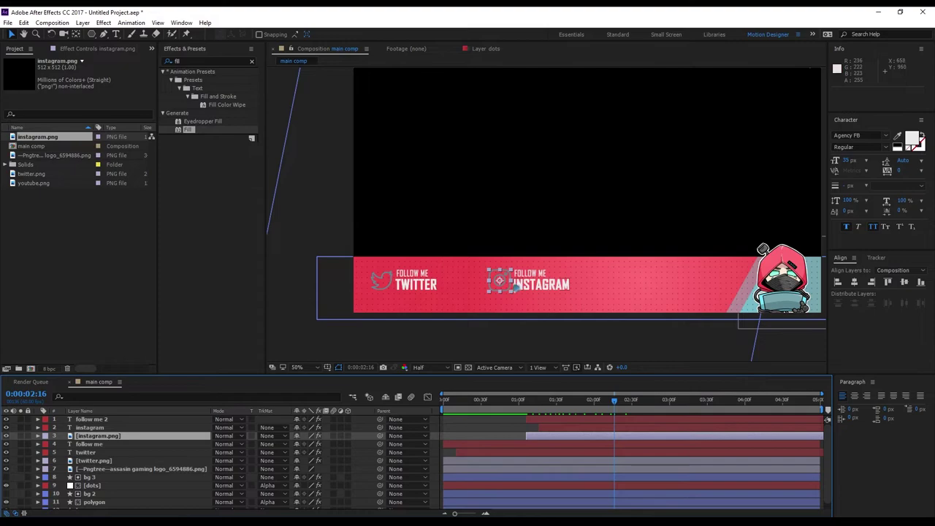
Duplicate the follow me 2, instagram and instagram.png layers and bring the copies together above all other layers.
{"action": "left_click", "coordinate": [106, 422], "text": "shift"}
{"action": "key", "text": "ctrl+d"}
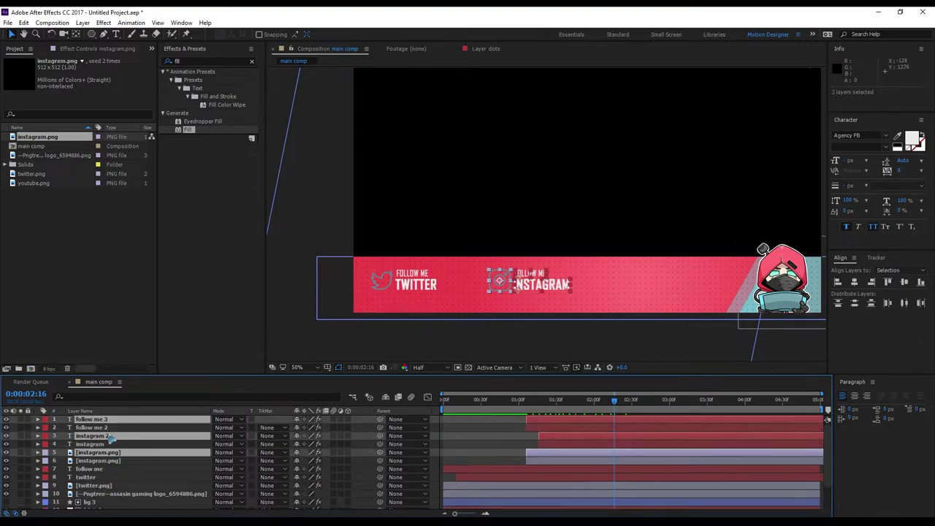
{"action": "left_click_drag", "start_coordinate": [101, 438], "coordinate": [135, 429]}
Delay the three duplicated layers by 1:12 and move them along the bar to form a third group beside Instagram.
{"action": "left_click_drag", "start_coordinate": [541, 439], "coordinate": [631, 440]}
{"action": "key", "text": "space"}
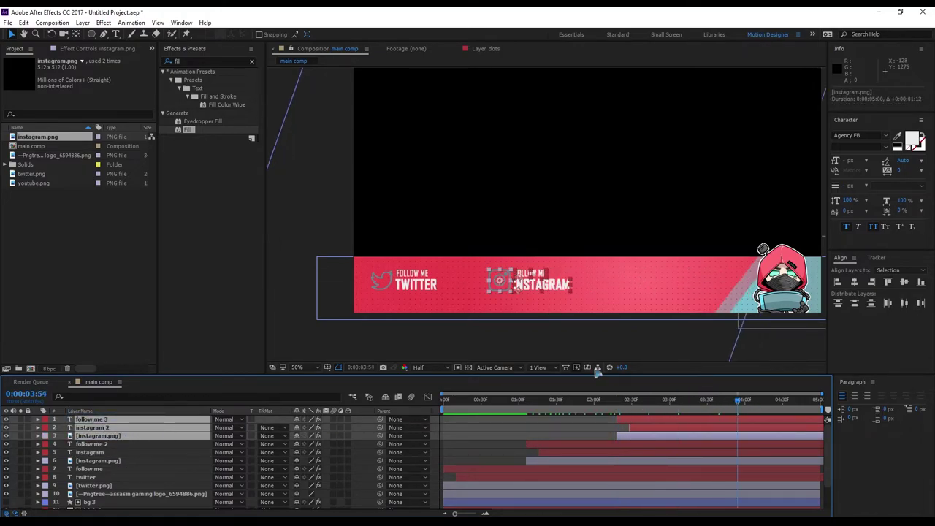
{"action": "left_click_drag", "start_coordinate": [534, 287], "coordinate": [650, 289]}
{"action": "left_click", "coordinate": [612, 215]}
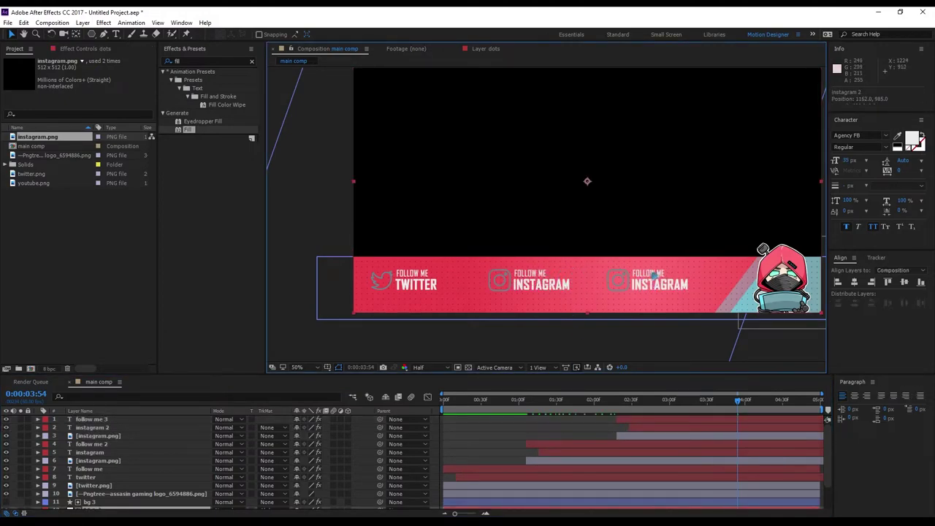
Change the third group's two text lines to "subscribe" and "youtube".
{"action": "left_click", "coordinate": [668, 421]}
{"action": "type", "text": "sub"}
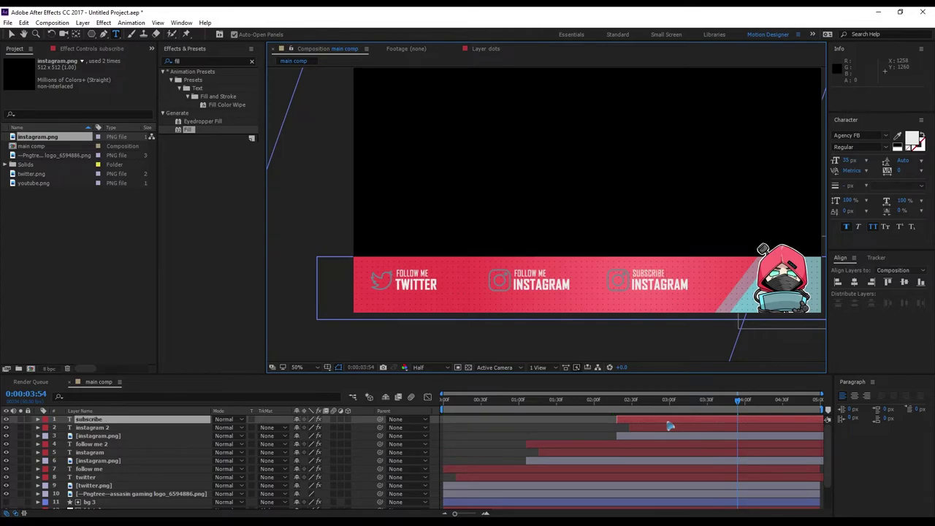
{"action": "double_click", "coordinate": [669, 426]}
{"action": "type", "text": "you"}
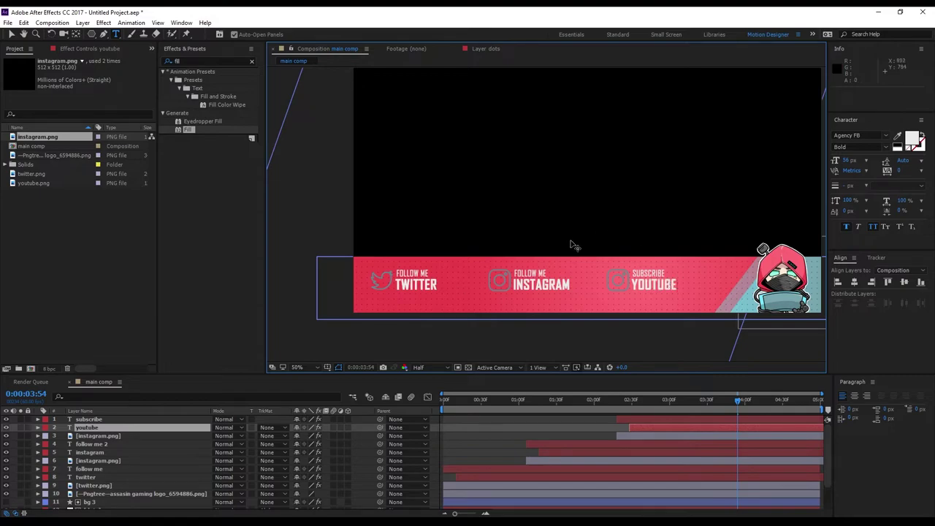
{"action": "left_click", "coordinate": [11, 34]}
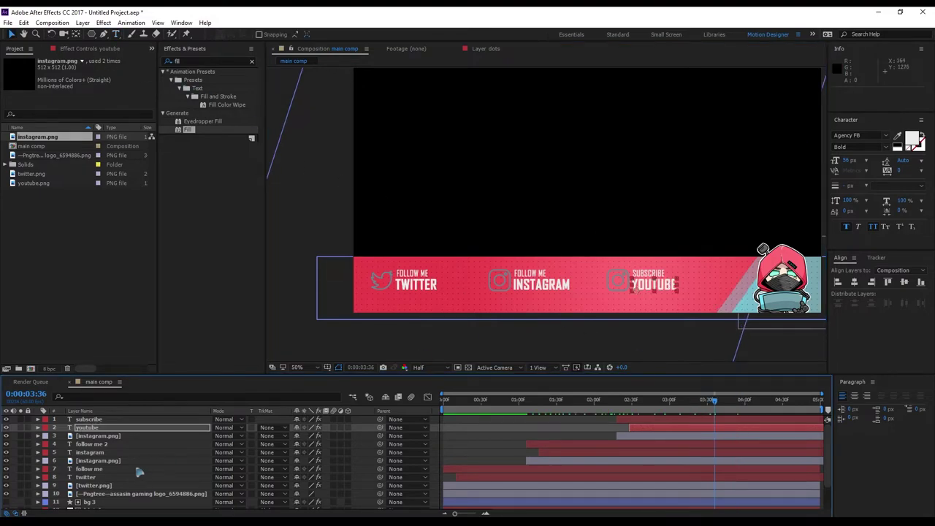
Replace the source of the third group's instagram.png layer with youtube.png.
{"action": "left_click", "coordinate": [103, 436]}
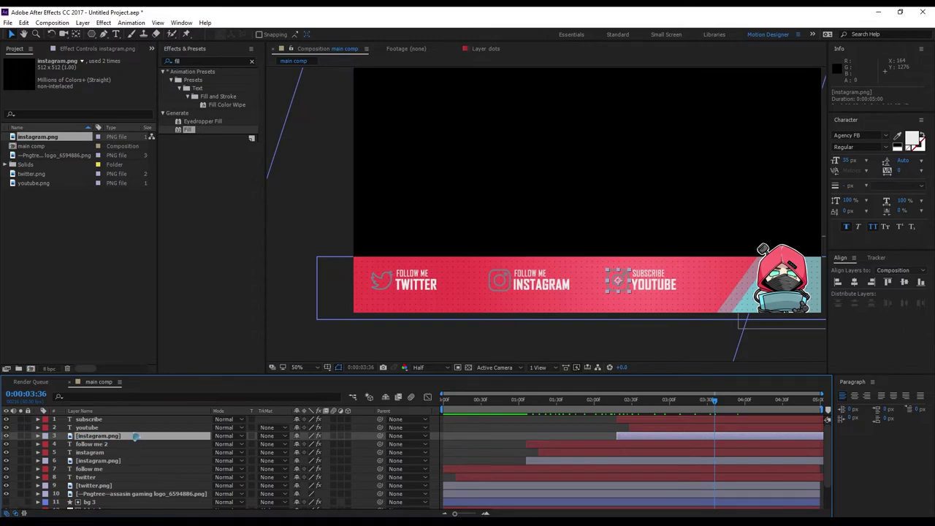
{"action": "left_click", "coordinate": [43, 183]}
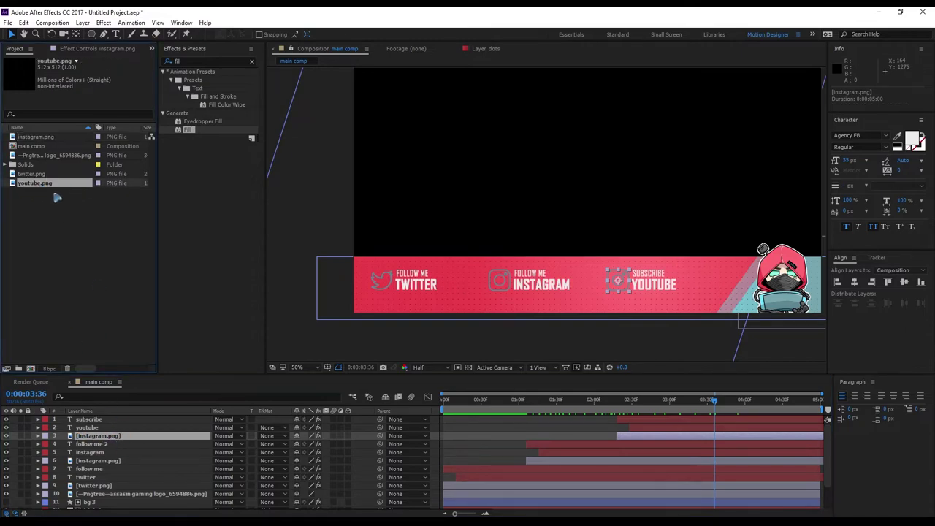
{"action": "left_click_drag", "start_coordinate": [35, 187], "coordinate": [592, 305]}
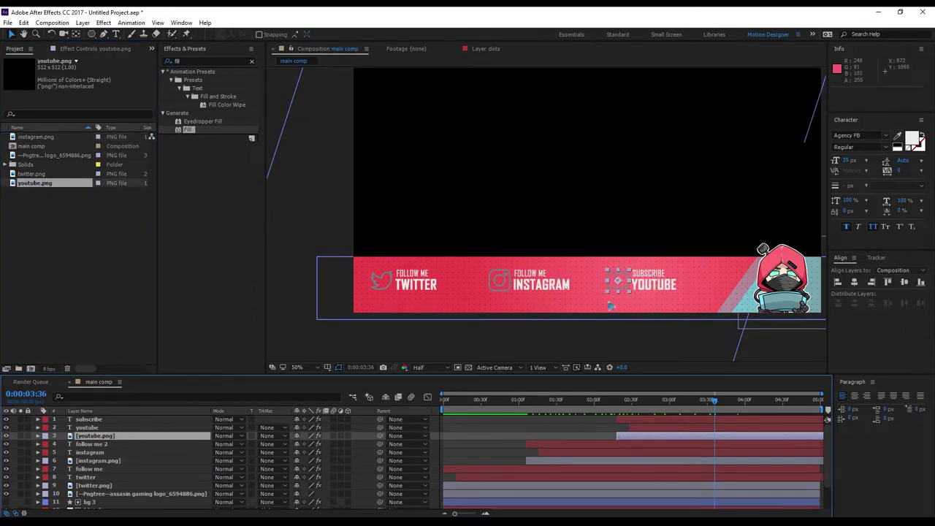
{"action": "left_click", "coordinate": [599, 434]}
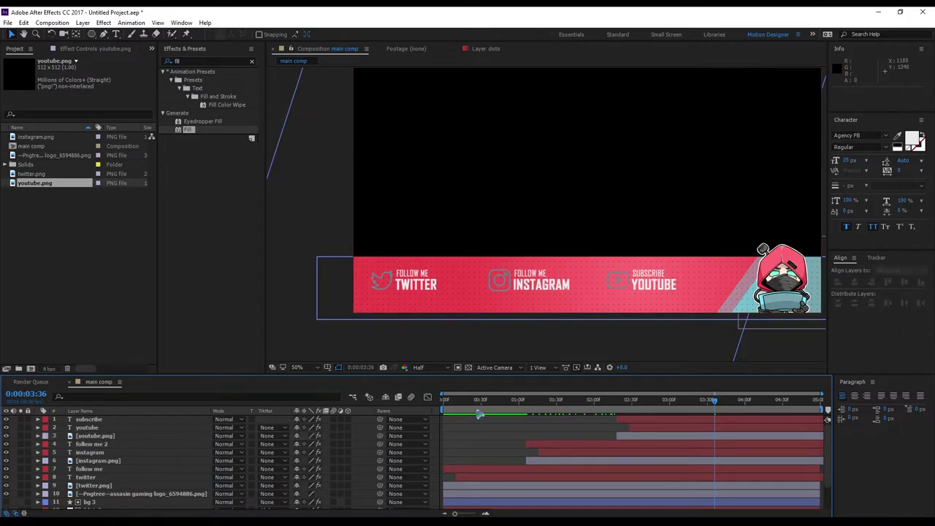
Add Position and Rotation keyframes to the Instagram icon at 0:00:01:26, keeping its current pose.
{"action": "left_click_drag", "start_coordinate": [479, 404], "coordinate": [530, 429]}
{"action": "left_click", "coordinate": [538, 462]}
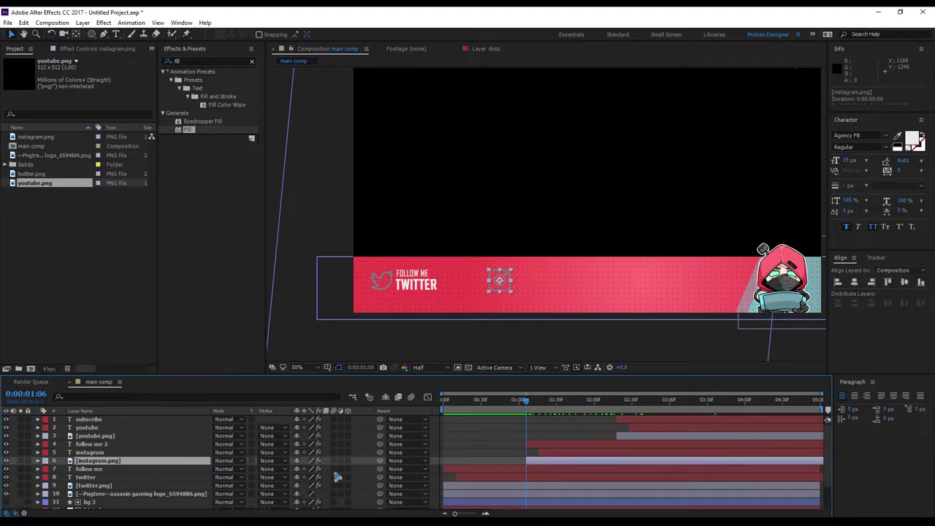
{"action": "key", "text": "p"}
{"action": "key", "text": "shift+r"}
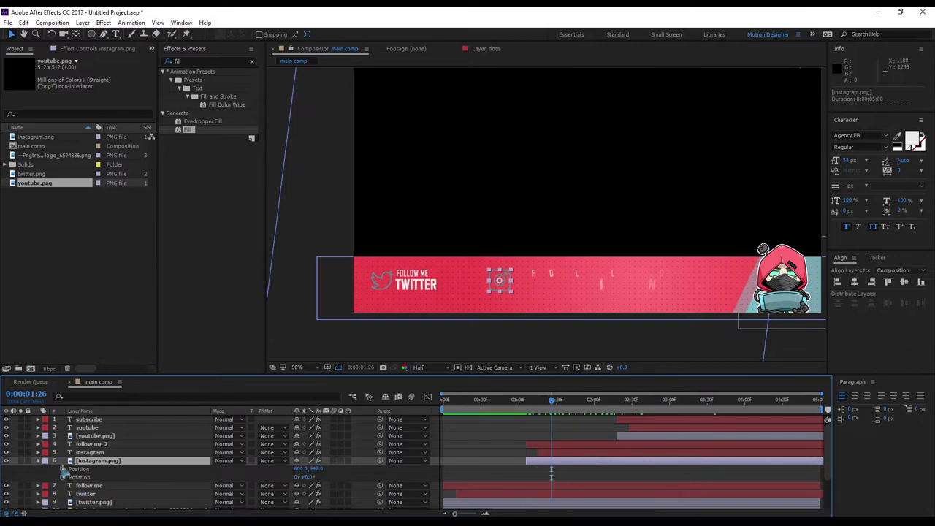
{"action": "left_click_drag", "start_coordinate": [63, 469], "coordinate": [62, 477]}
Set the Instagram icon's Position to 600, 1147 and Rotation to 67° at 0:00:01:06, and Easy Ease its keyframes.
{"action": "left_click_drag", "start_coordinate": [546, 414], "coordinate": [534, 471]}
{"action": "left_click_drag", "start_coordinate": [542, 433], "coordinate": [554, 469]}
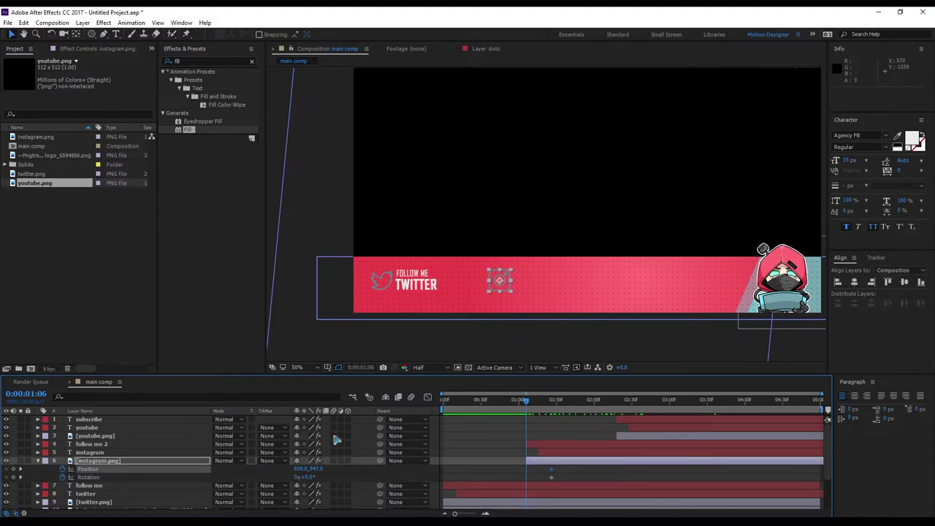
{"action": "left_click_drag", "start_coordinate": [314, 468], "coordinate": [356, 477]}
{"action": "left_click_drag", "start_coordinate": [589, 468], "coordinate": [454, 491]}
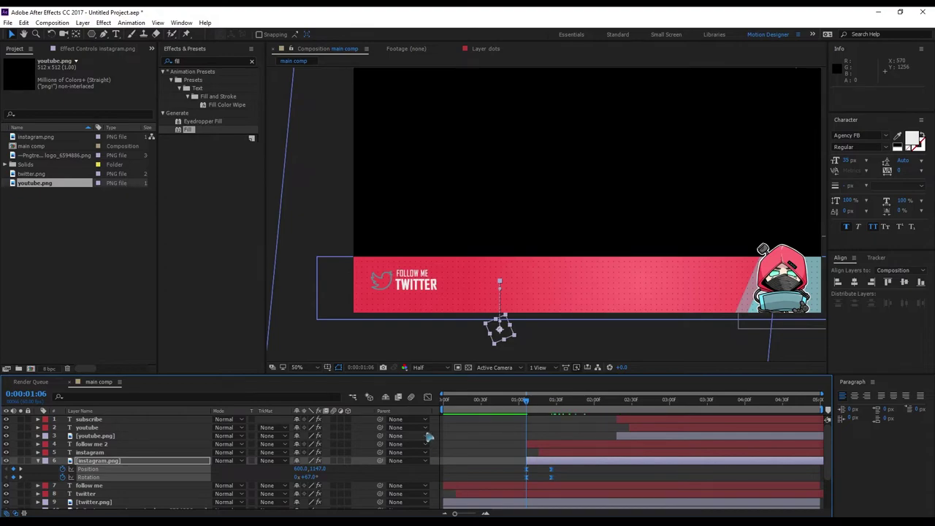
Lengthen the incoming ease of the Instagram icon's final Position and Rotation keyframes in the speed graph.
{"action": "left_click", "coordinate": [427, 398]}
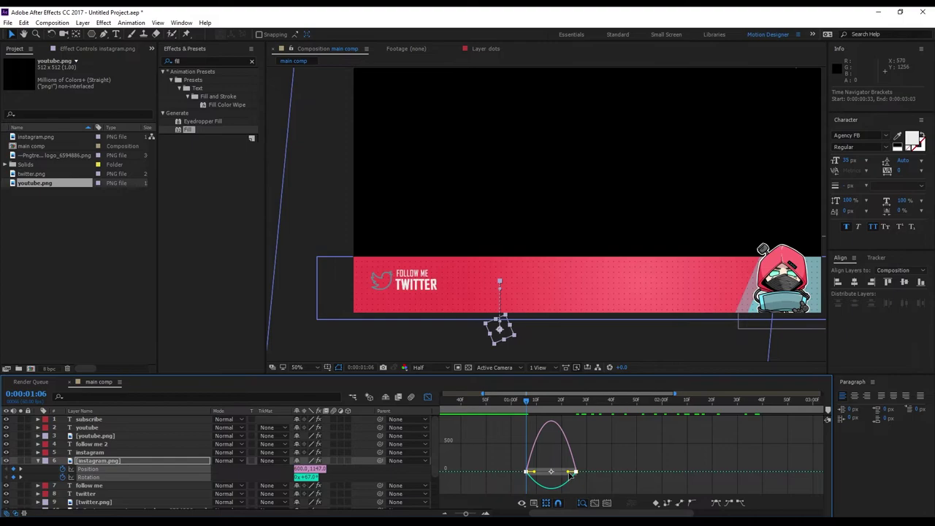
{"action": "left_click_drag", "start_coordinate": [569, 473], "coordinate": [538, 471]}
{"action": "left_click", "coordinate": [428, 398]}
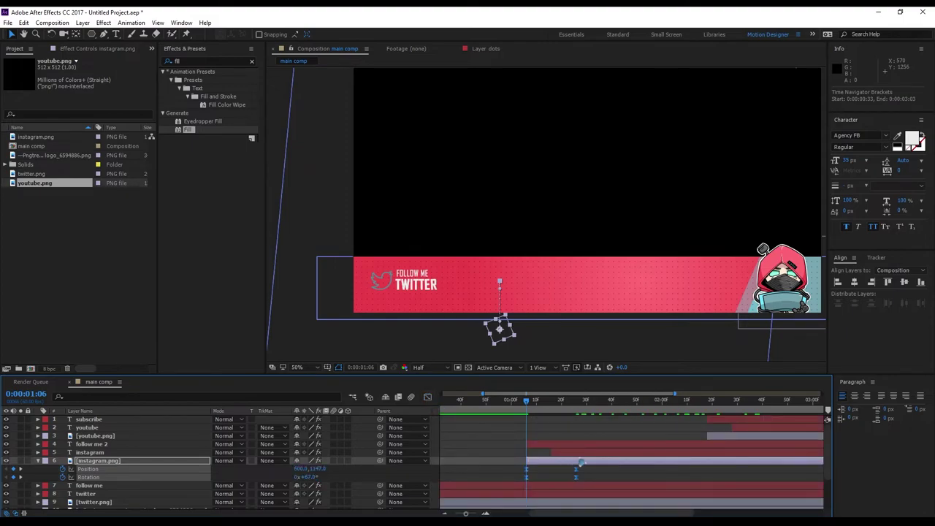
Add Position and Rotation keyframes to the YouTube icon at 0:00:02:38, keeping its current pose.
{"action": "left_click", "coordinate": [744, 401]}
{"action": "left_click", "coordinate": [715, 436]}
{"action": "left_click_drag", "start_coordinate": [701, 401], "coordinate": [707, 402]}
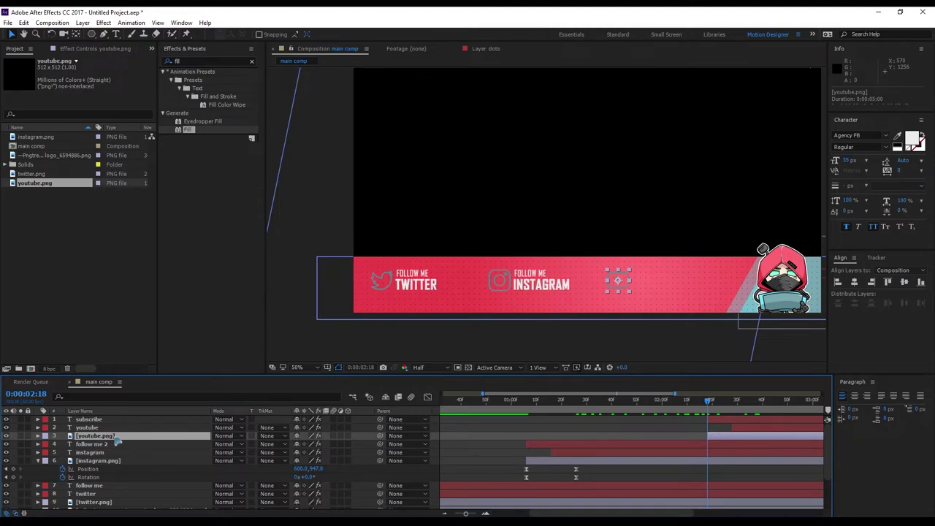
{"action": "key", "text": "alt+shift+p"}
{"action": "key", "text": "alt+shift+r"}
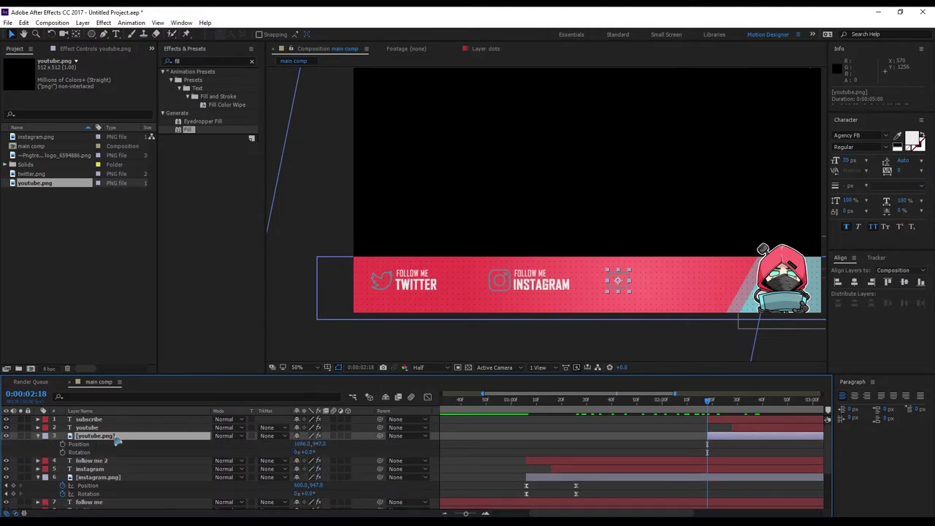
{"action": "key", "text": "space"}
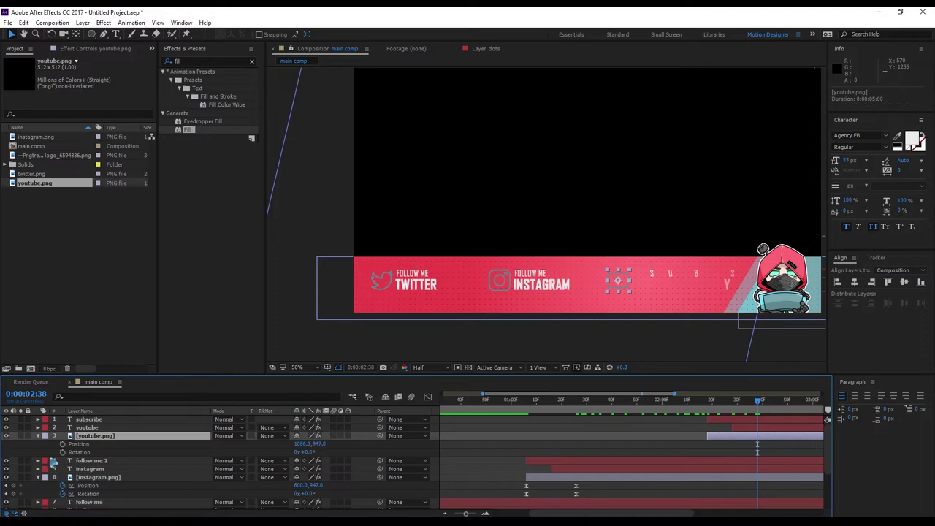
{"action": "left_click_drag", "start_coordinate": [63, 444], "coordinate": [63, 453]}
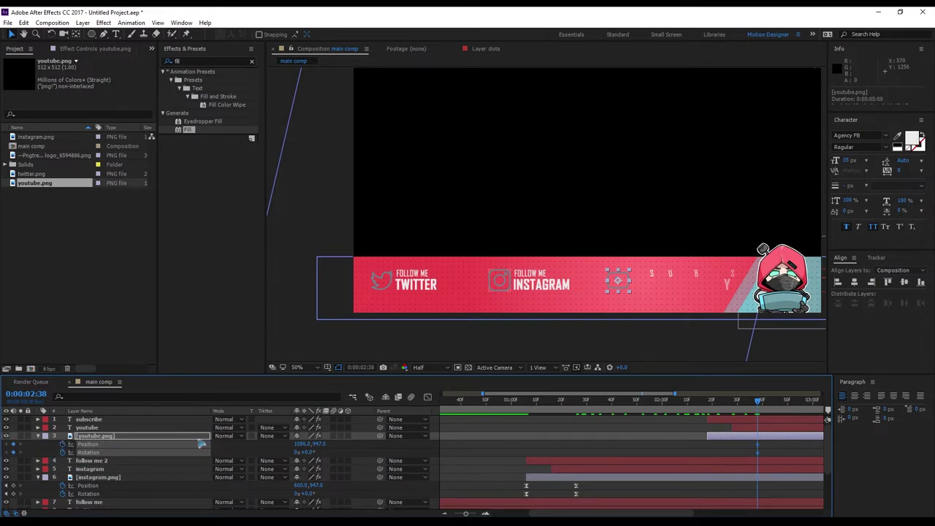
Set the YouTube icon's Position to 1086, 1132 and Rotation to 52° at 0:00:02:18, and Easy Ease its keyframes.
{"action": "left_click_drag", "start_coordinate": [761, 400], "coordinate": [710, 420]}
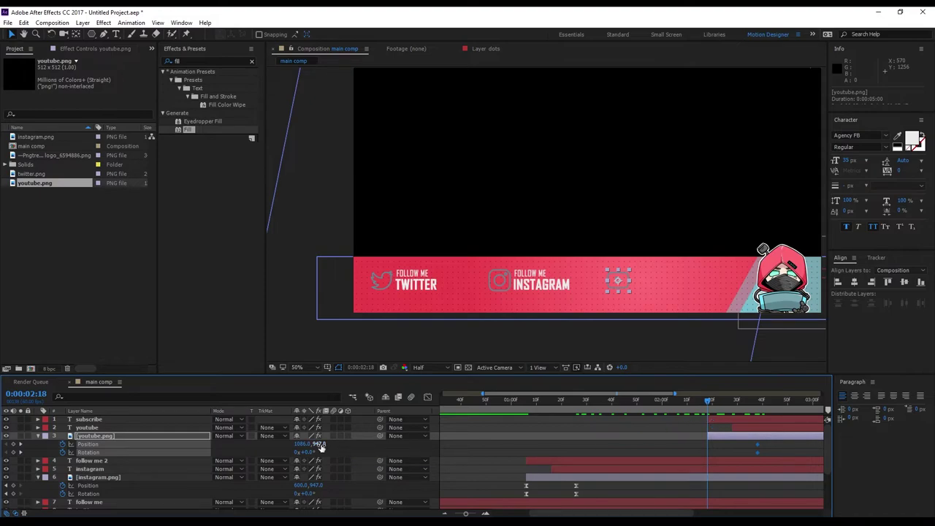
{"action": "left_click_drag", "start_coordinate": [320, 443], "coordinate": [391, 453]}
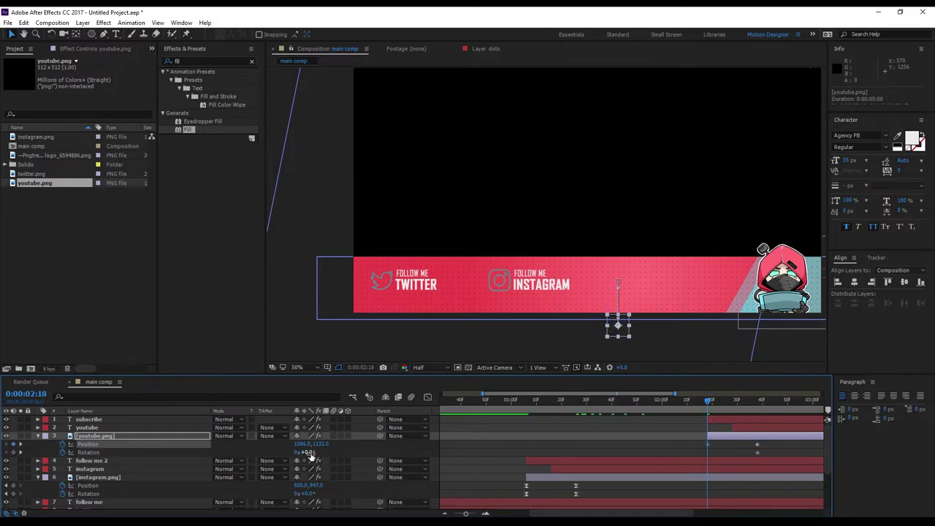
{"action": "left_click_drag", "start_coordinate": [307, 452], "coordinate": [543, 454]}
{"action": "left_click", "coordinate": [744, 453]}
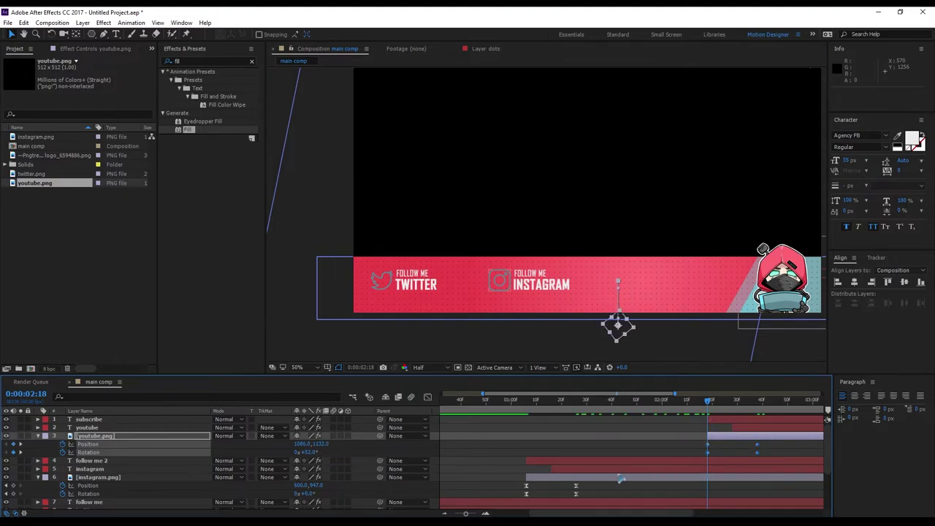
Lengthen the incoming ease of the YouTube icon's final Position and Rotation keyframes in the speed graph, and preview the animation.
{"action": "left_click", "coordinate": [422, 397]}
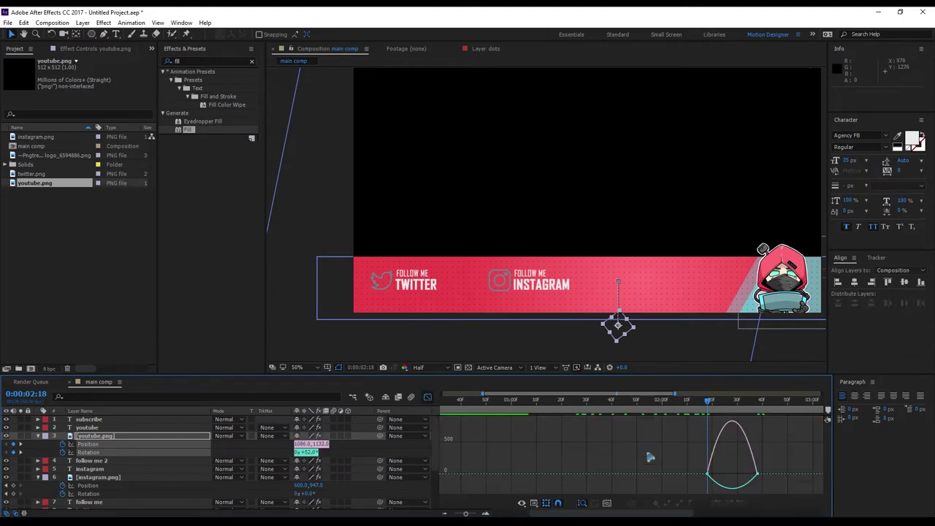
{"action": "left_click_drag", "start_coordinate": [787, 460], "coordinate": [628, 491]}
{"action": "left_click_drag", "start_coordinate": [747, 476], "coordinate": [732, 474]}
{"action": "key", "text": "space"}
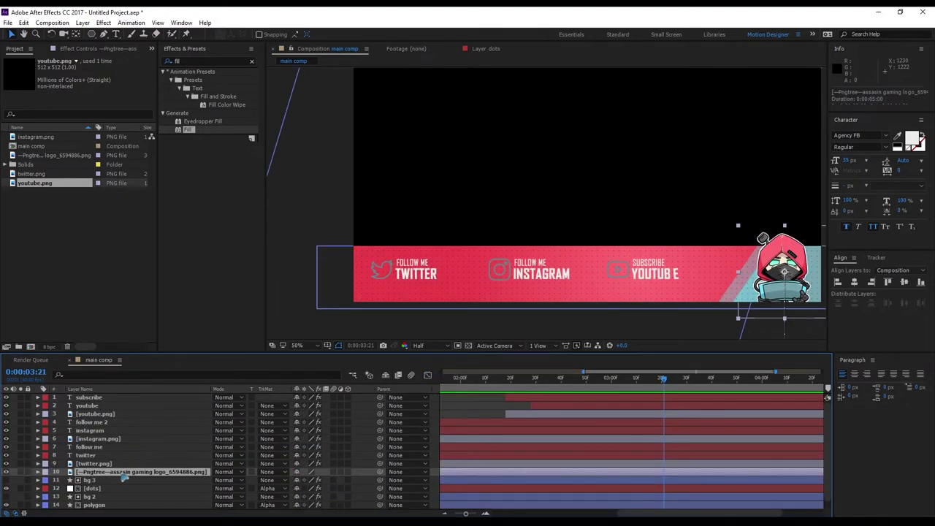
Bring the character logo layer to the top of the layer stack and create a black 1920 × 1080 px solid named saber above it.
{"action": "left_click_drag", "start_coordinate": [122, 474], "coordinate": [118, 397]}
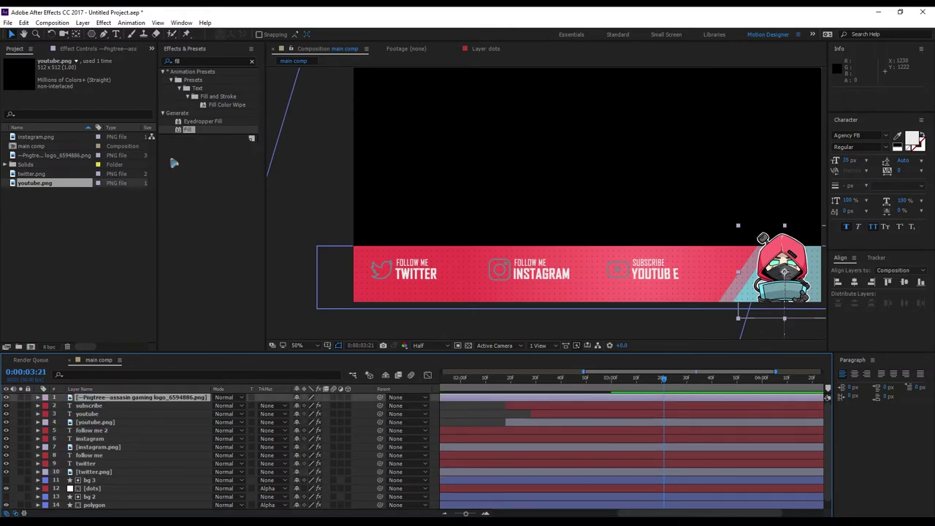
{"action": "left_click", "coordinate": [82, 23]}
{"action": "mouse_move", "coordinate": [100, 35]}
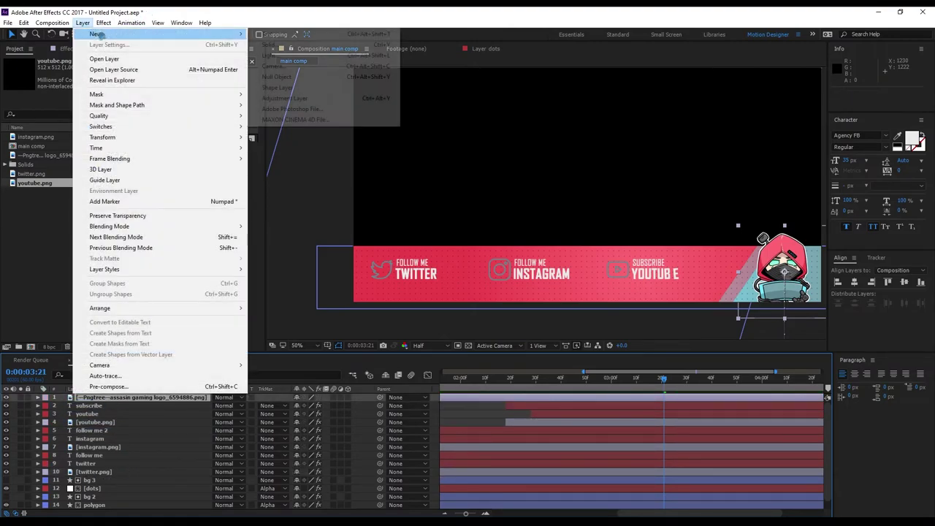
{"action": "left_click", "coordinate": [322, 46]}
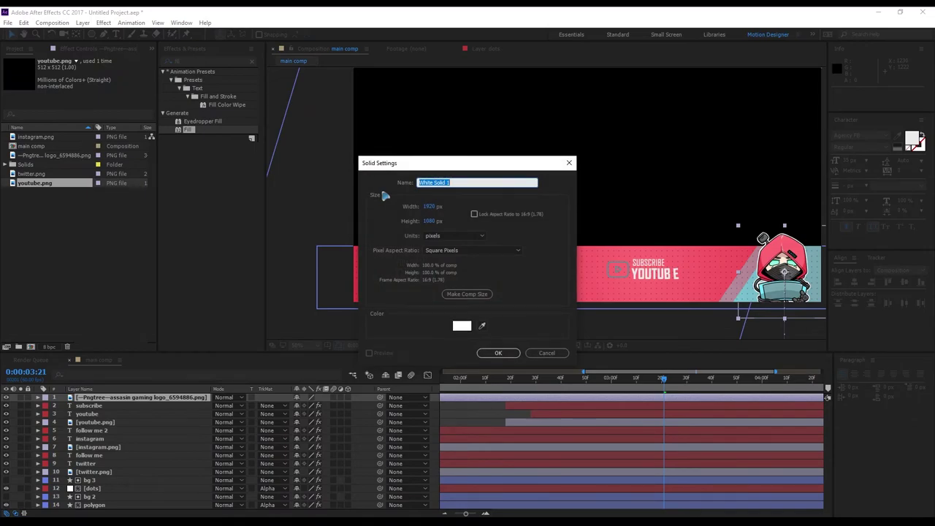
{"action": "type", "text": "saber"}
{"action": "left_click", "coordinate": [461, 327]}
{"action": "left_click_drag", "start_coordinate": [278, 281], "coordinate": [182, 346]}
{"action": "left_click", "coordinate": [444, 179]}
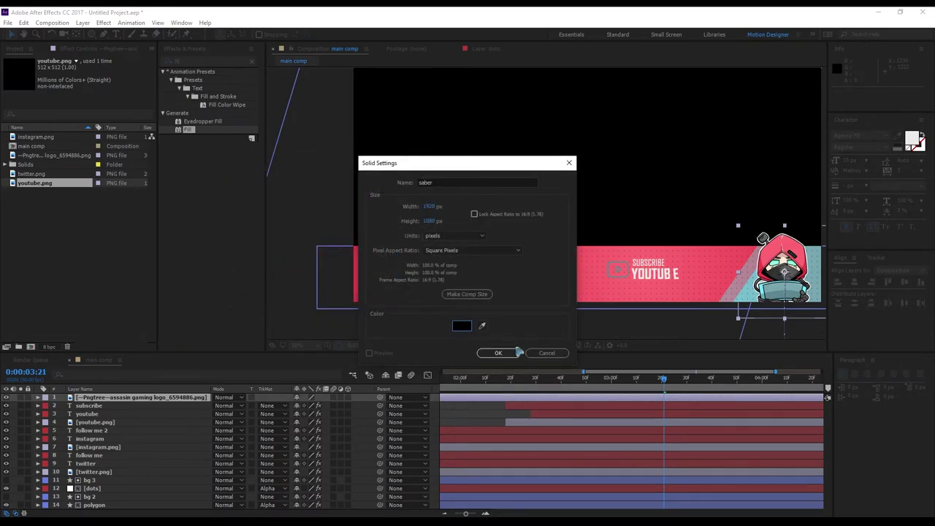
{"action": "left_click", "coordinate": [516, 353]}
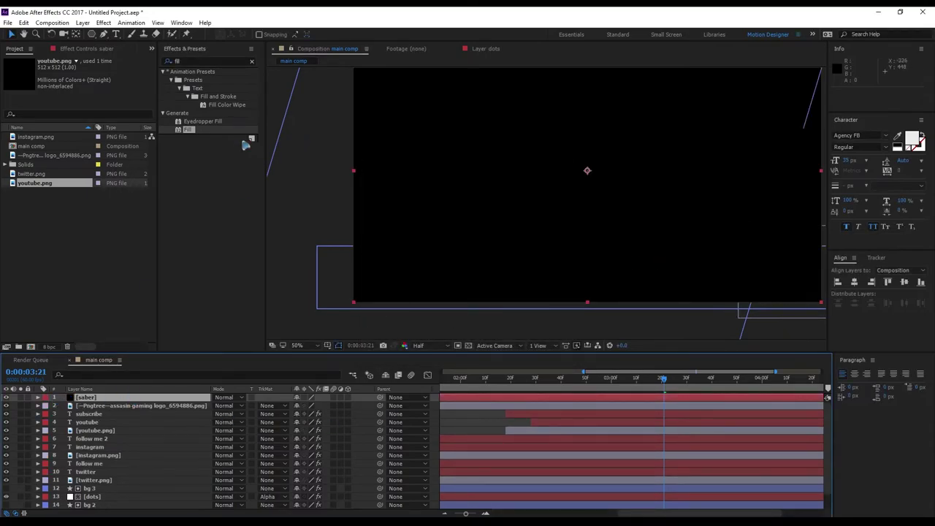
Apply the Video Copilot Saber effect to the saber solid and set the layer's blending mode to Screen.
{"action": "left_click", "coordinate": [195, 62]}
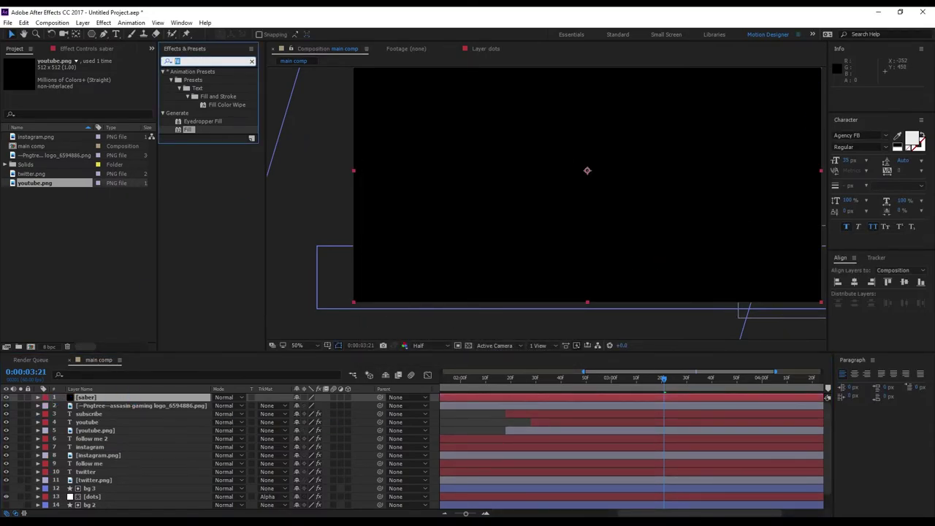
{"action": "type", "text": "saber"}
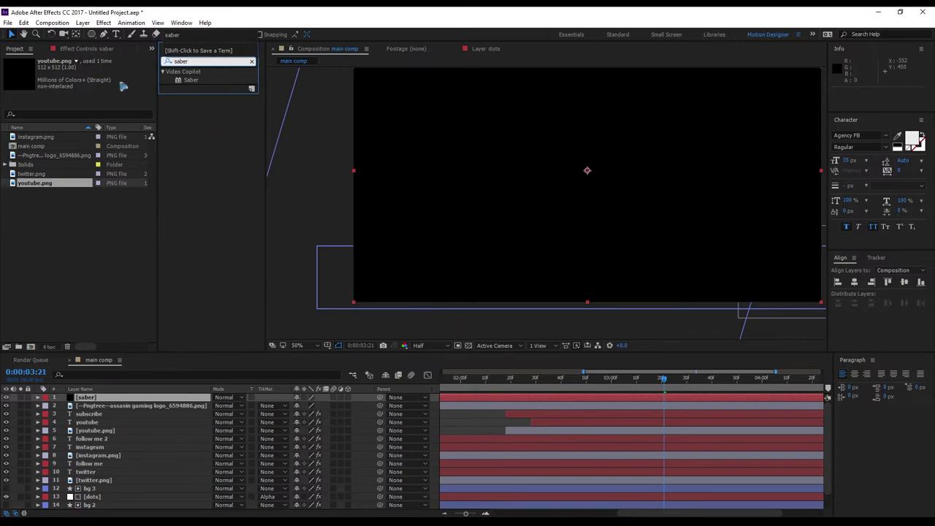
{"action": "left_click_drag", "start_coordinate": [190, 80], "coordinate": [116, 399]}
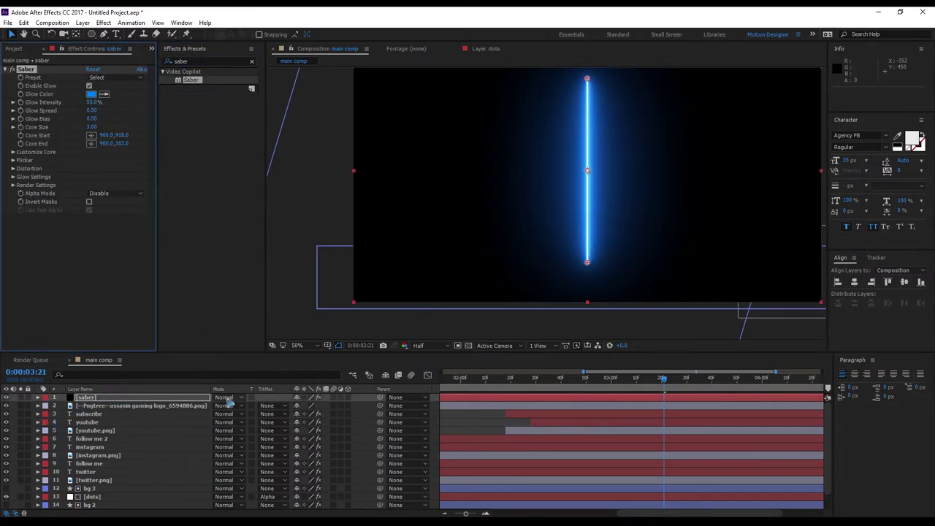
{"action": "left_click", "coordinate": [227, 399]}
{"action": "left_click", "coordinate": [281, 217]}
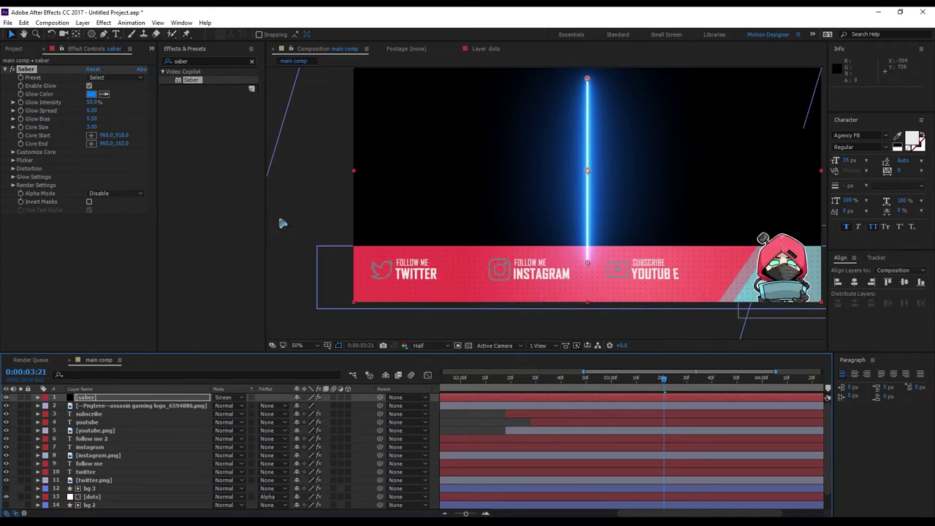
Lay the Saber beam along the red bar's upper edge, with Core Start at about -24, 852 and Core End at about 1922, 848.
{"action": "left_click_drag", "start_coordinate": [588, 263], "coordinate": [352, 248]}
{"action": "left_click_drag", "start_coordinate": [646, 204], "coordinate": [541, 231]}
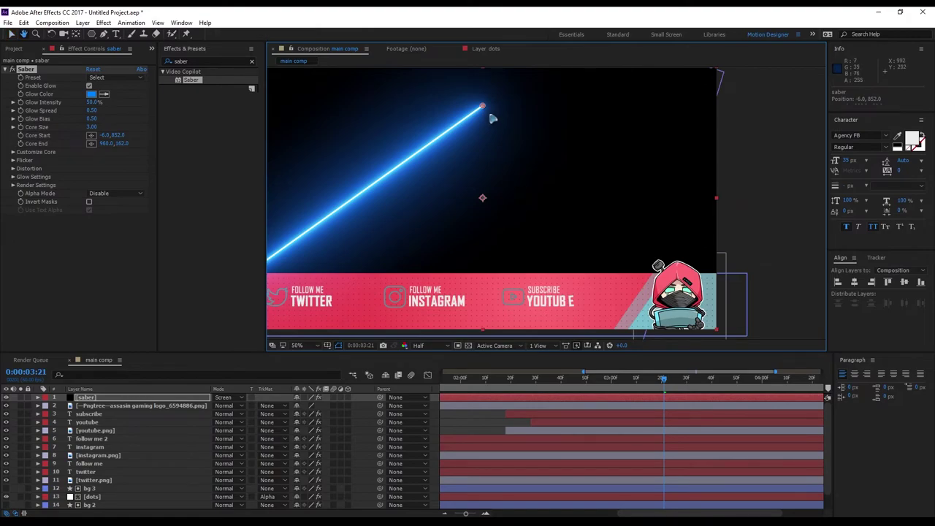
{"action": "left_click_drag", "start_coordinate": [495, 119], "coordinate": [710, 273]}
{"action": "key", "text": "ctrl+z"}
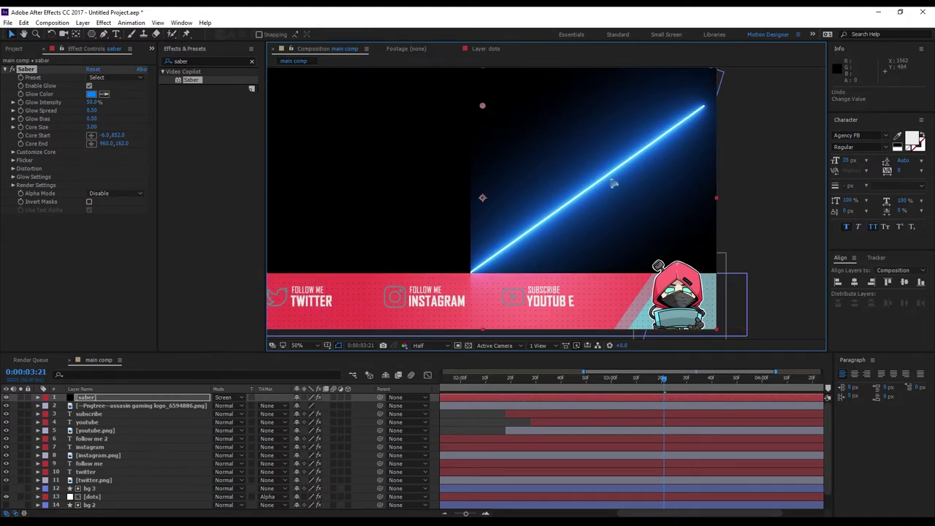
{"action": "left_click_drag", "start_coordinate": [488, 109], "coordinate": [714, 274]}
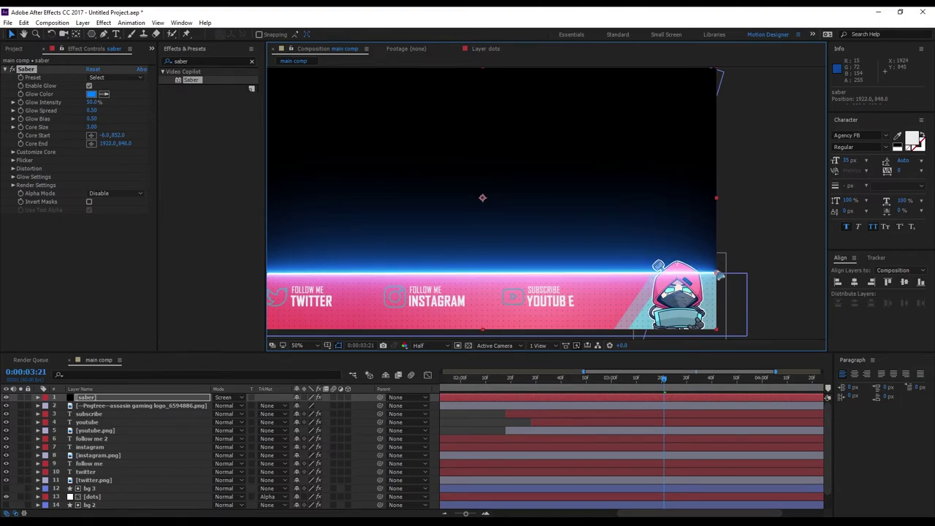
{"action": "left_click_drag", "start_coordinate": [291, 283], "coordinate": [511, 261]}
Move the character logo layer above the saber layer so the character covers the beam.
{"action": "left_click", "coordinate": [95, 407]}
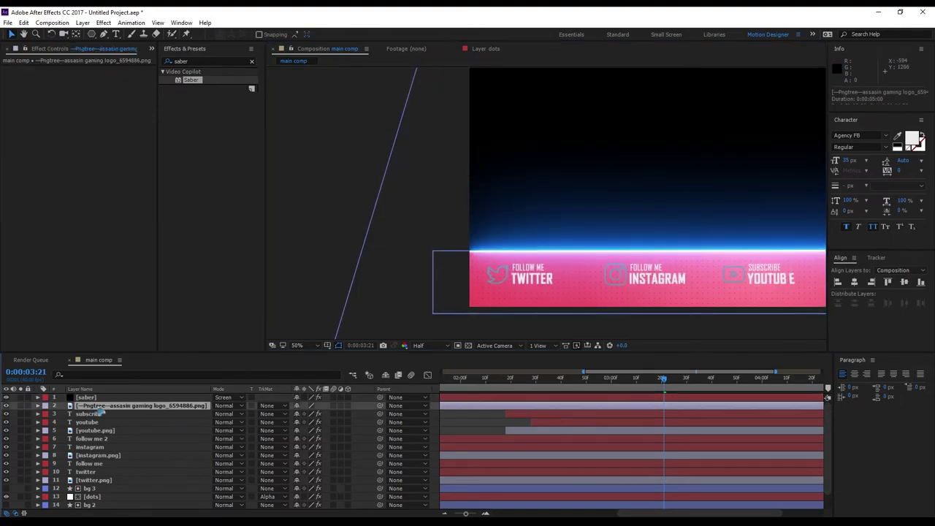
{"action": "left_click_drag", "start_coordinate": [114, 409], "coordinate": [111, 395]}
{"action": "key", "text": "comma"}
{"action": "left_click", "coordinate": [802, 256]}
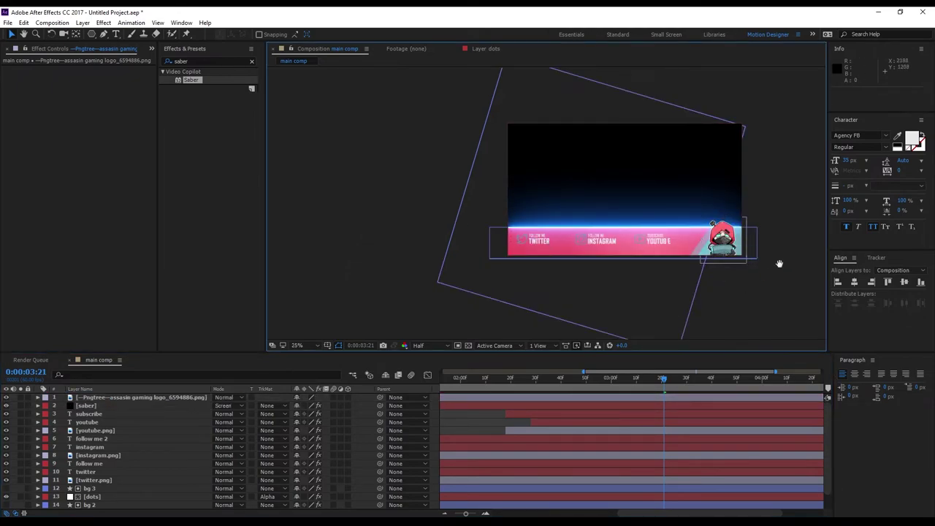
{"action": "left_click_drag", "start_coordinate": [779, 263], "coordinate": [732, 274]}
{"action": "scroll", "coordinate": [655, 306], "scroll_direction": "up", "scroll_amount": 1}
Apply the Fire preset to the Saber effect and set its Glow Intensity to 11%.
{"action": "left_click", "coordinate": [106, 407]}
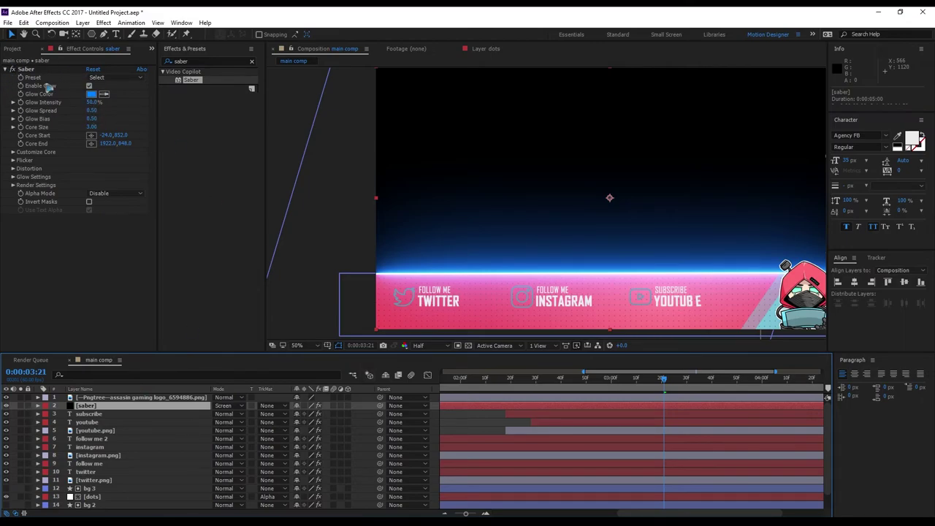
{"action": "left_click", "coordinate": [109, 78]}
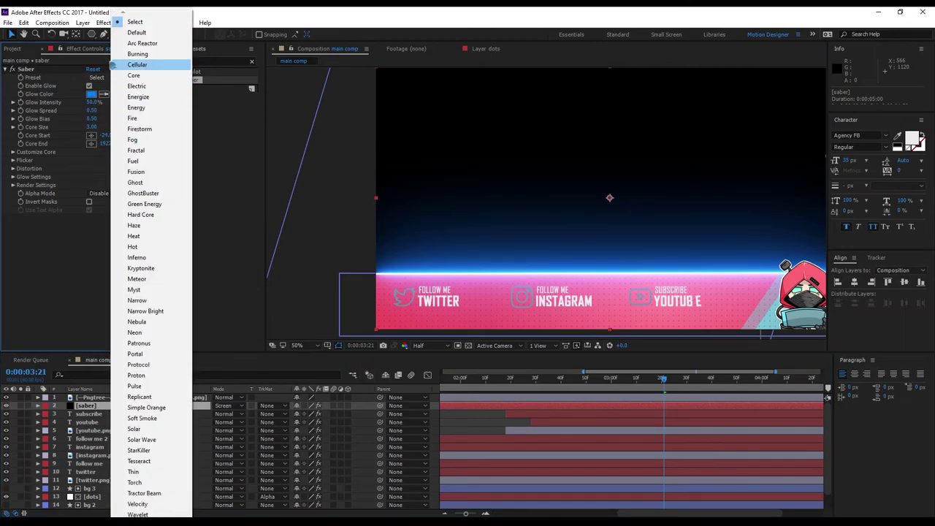
{"action": "left_click", "coordinate": [157, 119]}
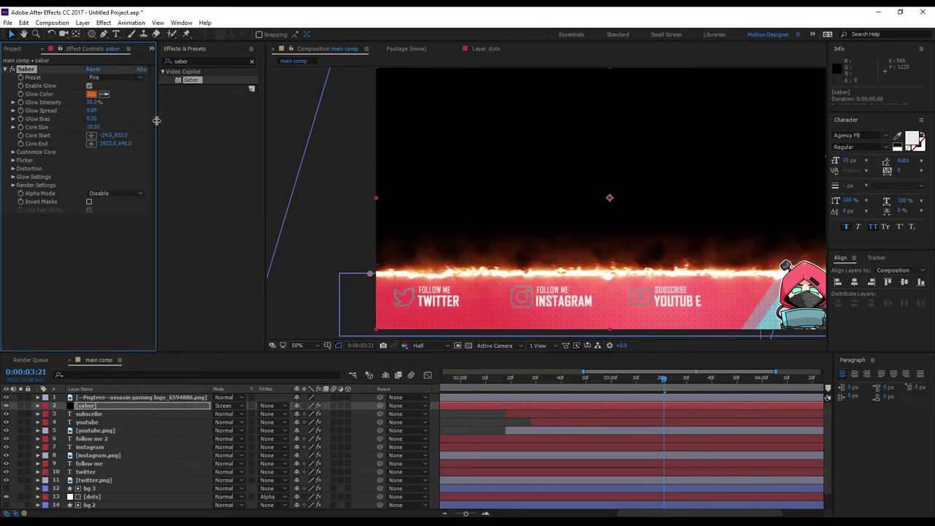
{"action": "left_click_drag", "start_coordinate": [88, 102], "coordinate": [84, 107]}
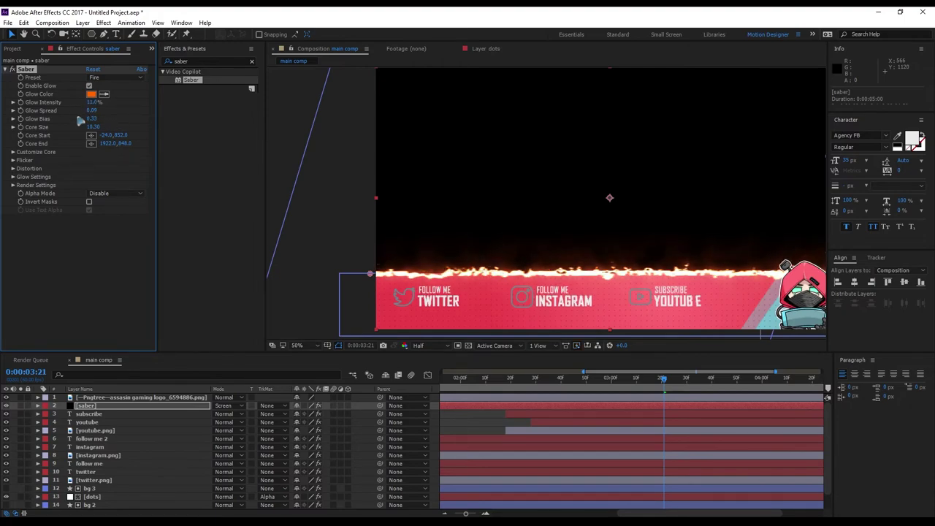
Set Composite Settings to Transparent in the Saber effect's Render Settings.
{"action": "left_click_drag", "start_coordinate": [463, 384], "coordinate": [552, 402]}
{"action": "key", "text": "minus"}
{"action": "key", "text": "minus"}
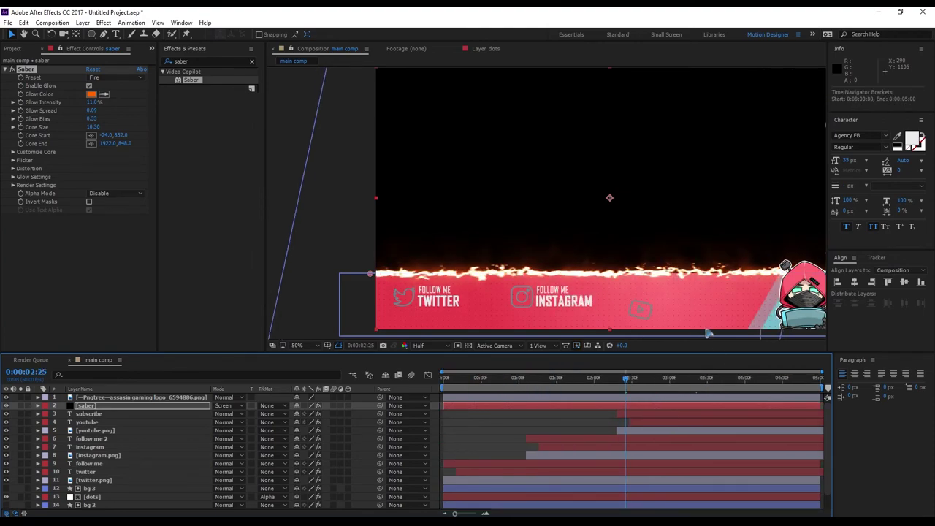
{"action": "key", "text": "h"}
{"action": "left_click_drag", "start_coordinate": [679, 218], "coordinate": [626, 208]}
{"action": "key", "text": "v"}
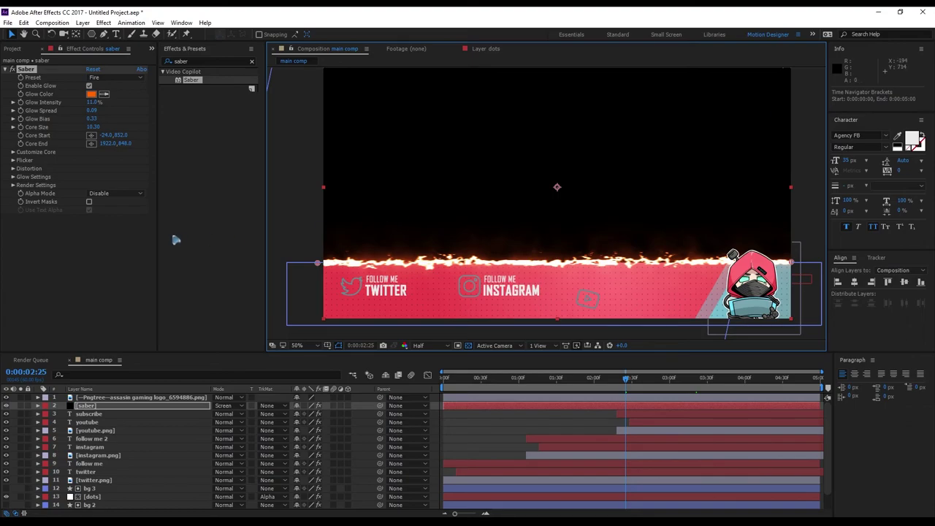
{"action": "left_click", "coordinate": [87, 407]}
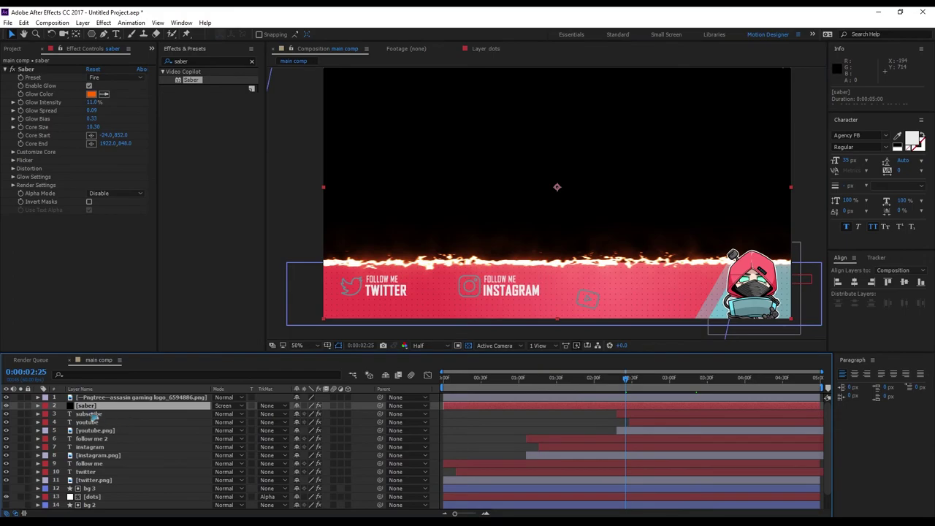
{"action": "left_click", "coordinate": [14, 186]}
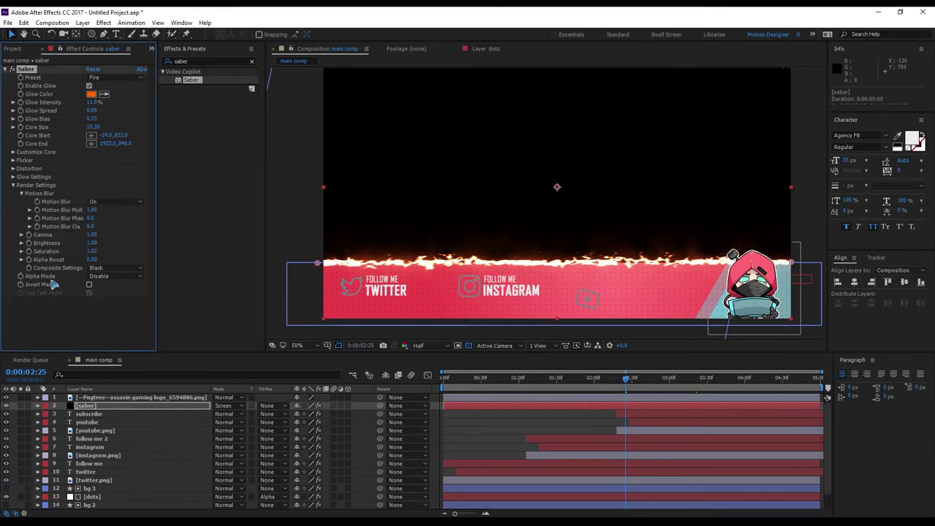
{"action": "left_click", "coordinate": [115, 268]}
{"action": "left_click", "coordinate": [110, 276]}
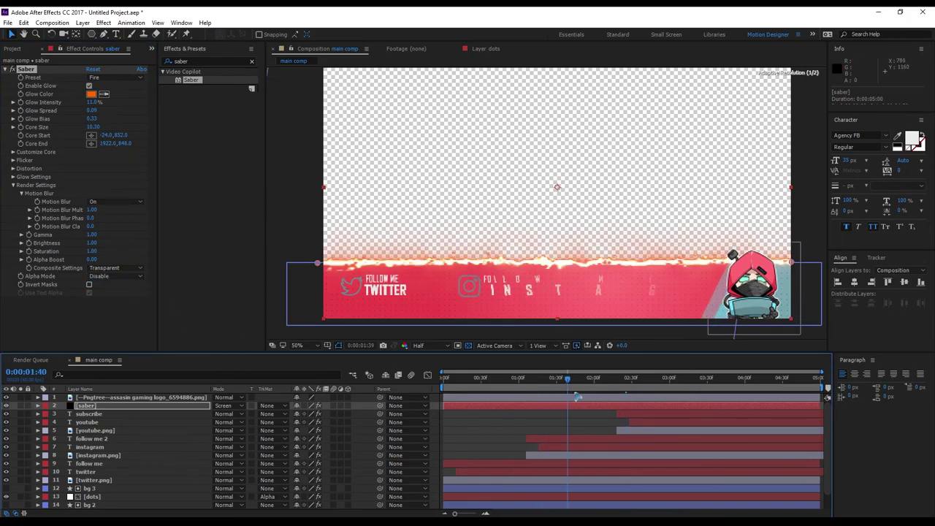
Add the main comp to the render queue and set its output module format to QuickTime.
{"action": "left_click_drag", "start_coordinate": [538, 353], "coordinate": [537, 327]}
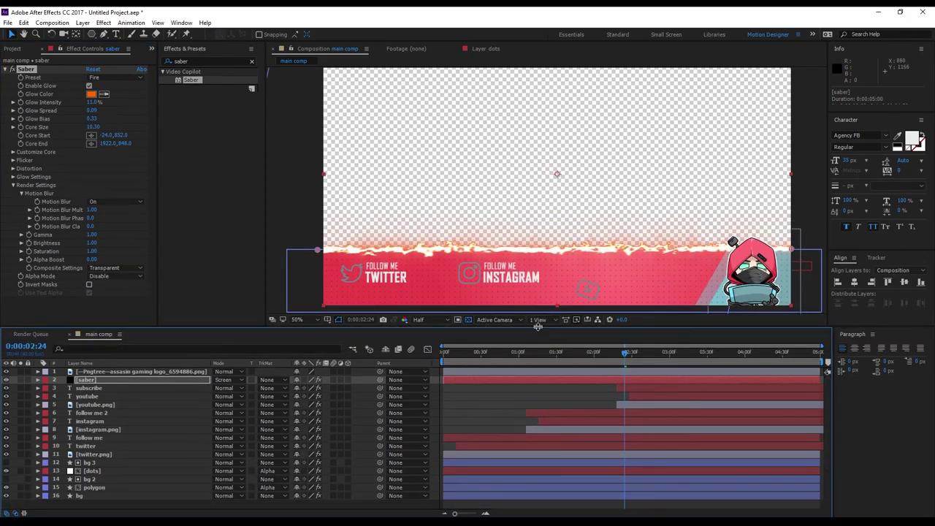
{"action": "key", "text": "ctrl+m"}
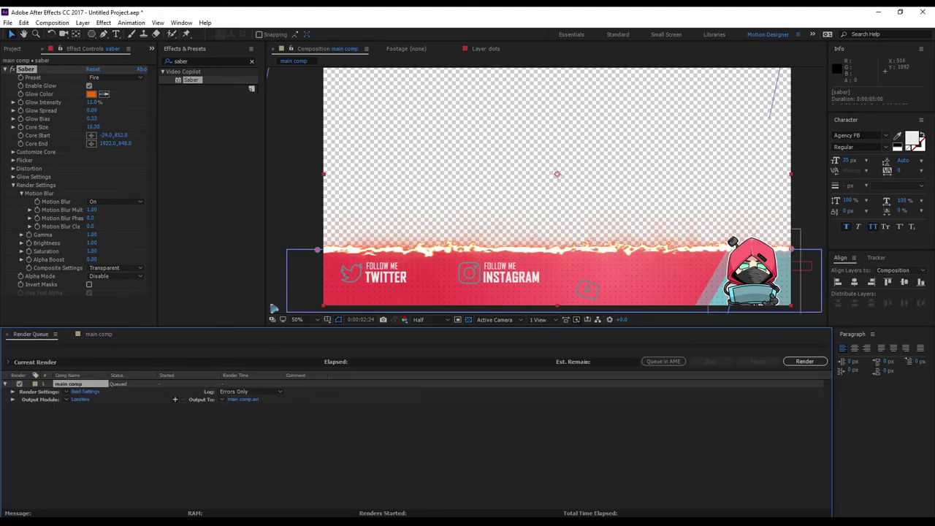
{"action": "left_click", "coordinate": [81, 399]}
{"action": "left_click", "coordinate": [440, 146]}
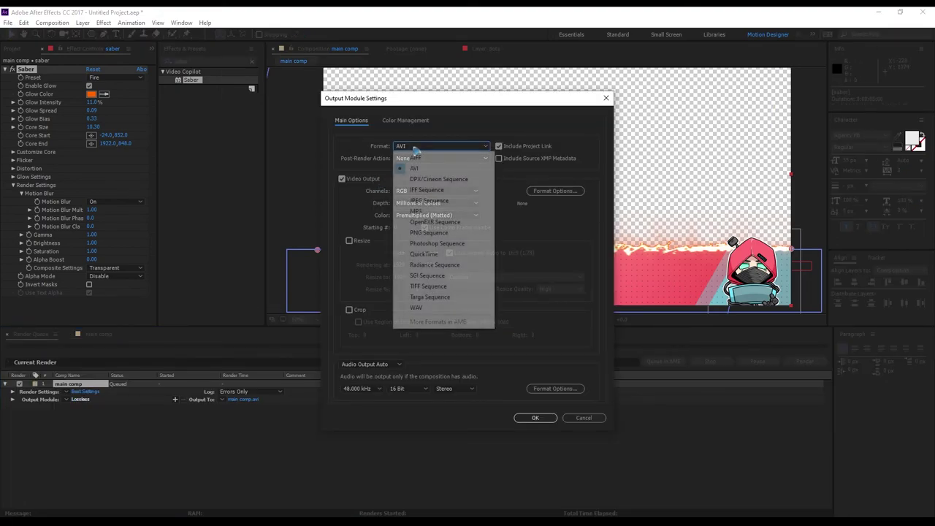
{"action": "left_click", "coordinate": [452, 256]}
Choose PNG as the video codec in the QuickTime format options.
{"action": "left_click", "coordinate": [555, 191]}
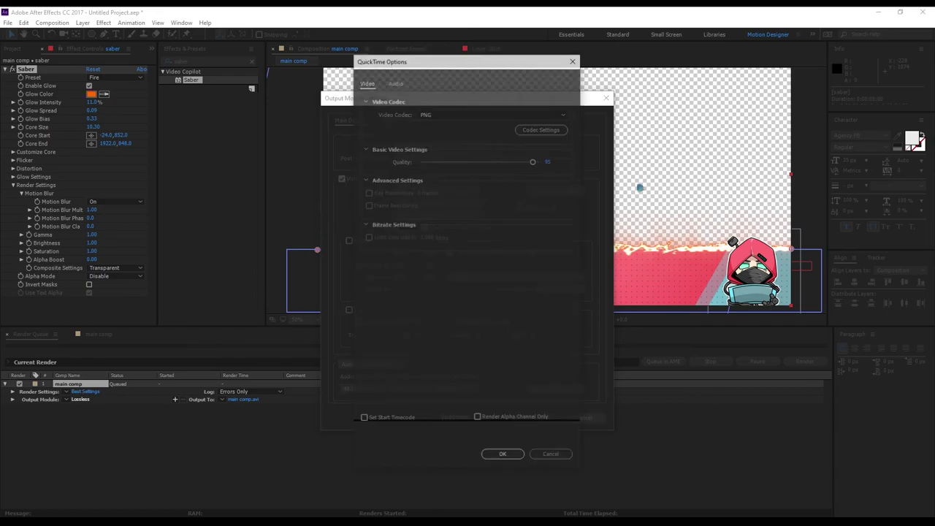
{"action": "left_click", "coordinate": [468, 114]}
{"action": "left_click", "coordinate": [504, 403]}
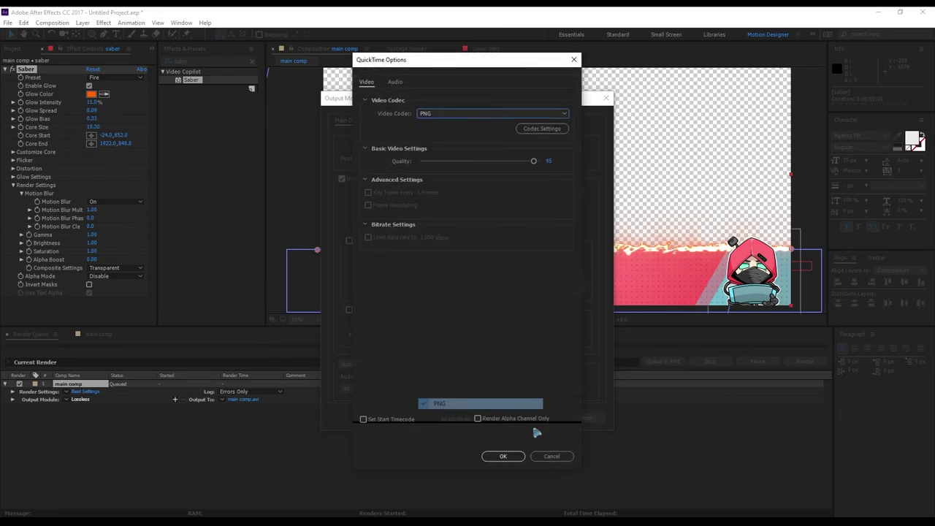
{"action": "left_click", "coordinate": [503, 456]}
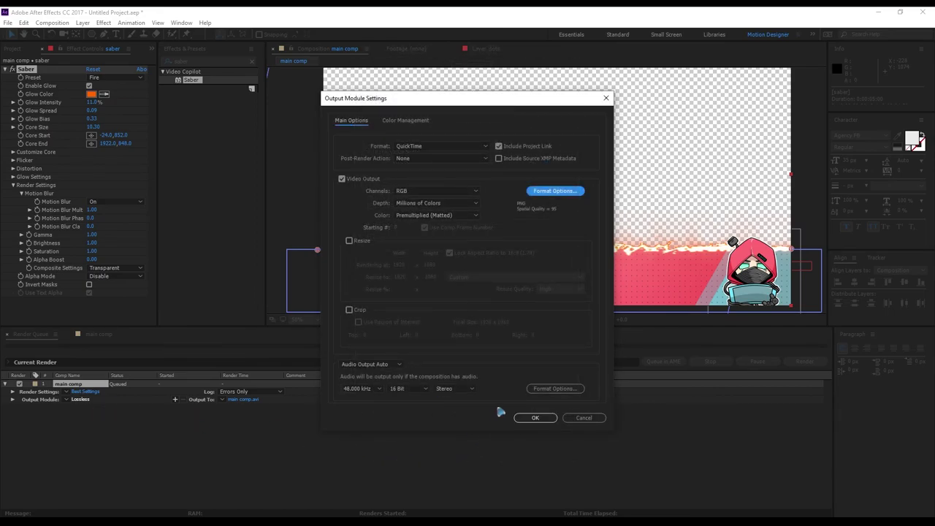
Set the output channels to RGB + Alpha and accept the output module settings.
{"action": "left_click", "coordinate": [436, 190]}
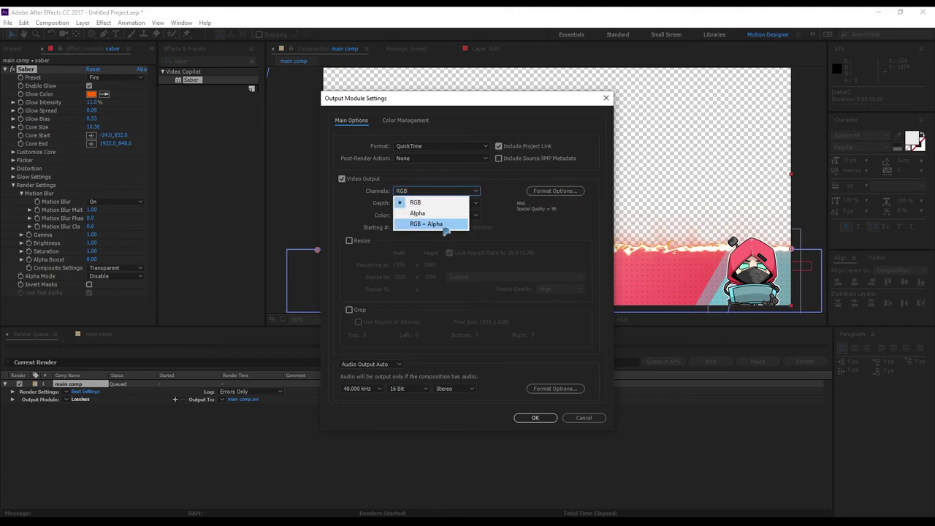
{"action": "left_click", "coordinate": [442, 226]}
{"action": "left_click", "coordinate": [438, 192]}
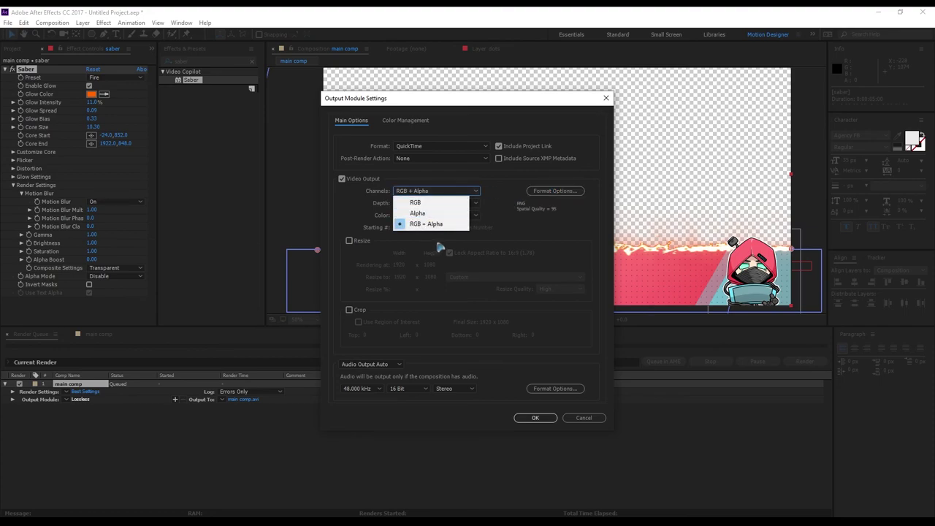
{"action": "left_click", "coordinate": [476, 302]}
{"action": "left_click", "coordinate": [534, 417]}
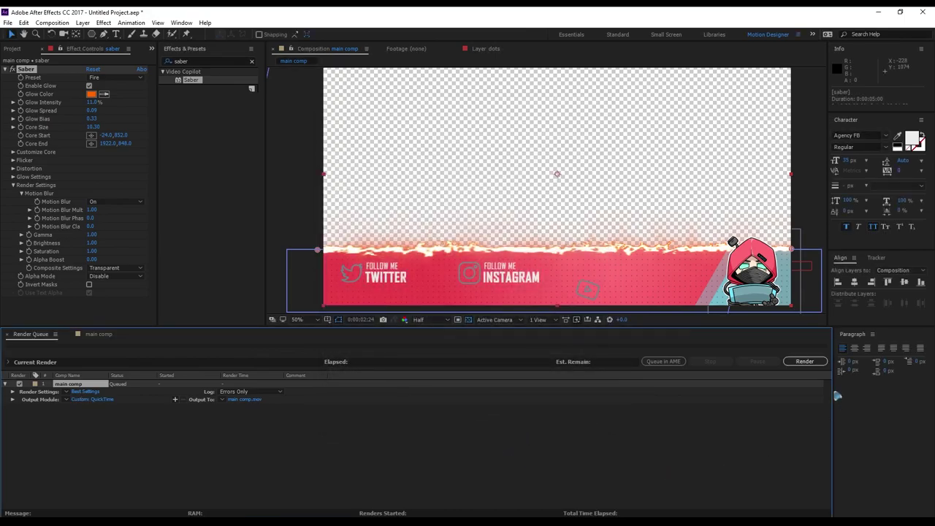